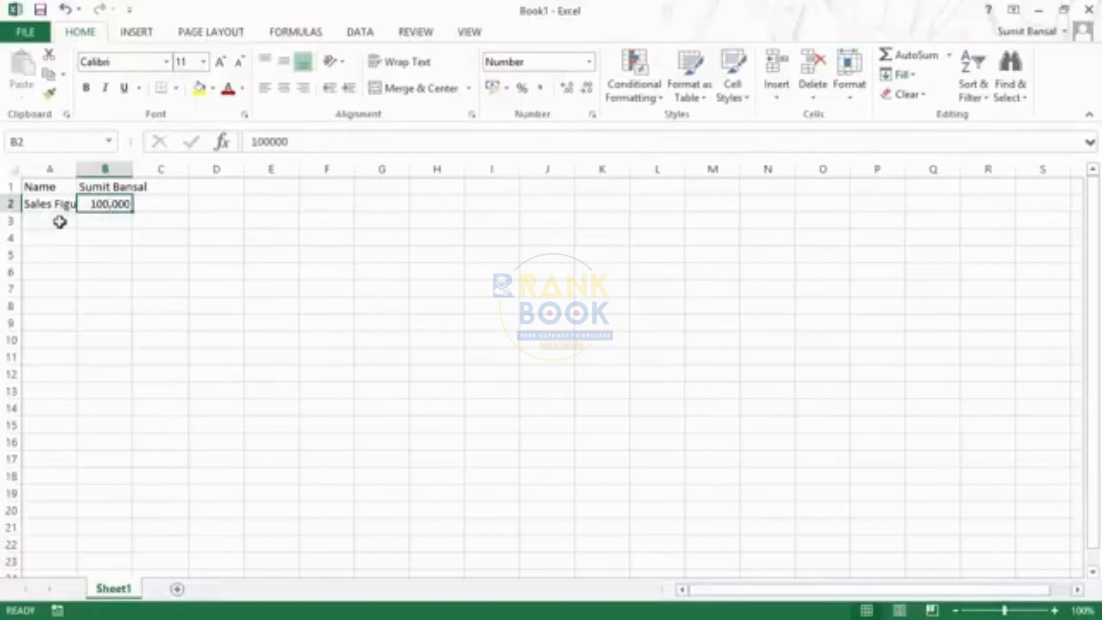
# Enter the label "Target For Next Year" in cell A3
pyautogui.click(60, 222)
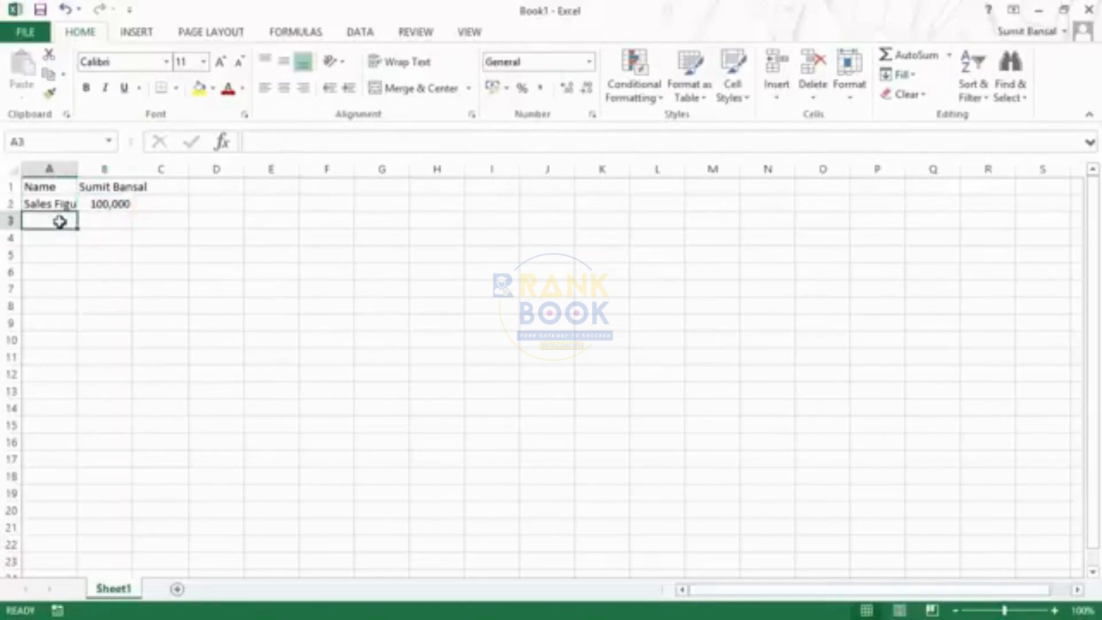
pyautogui.write('target')
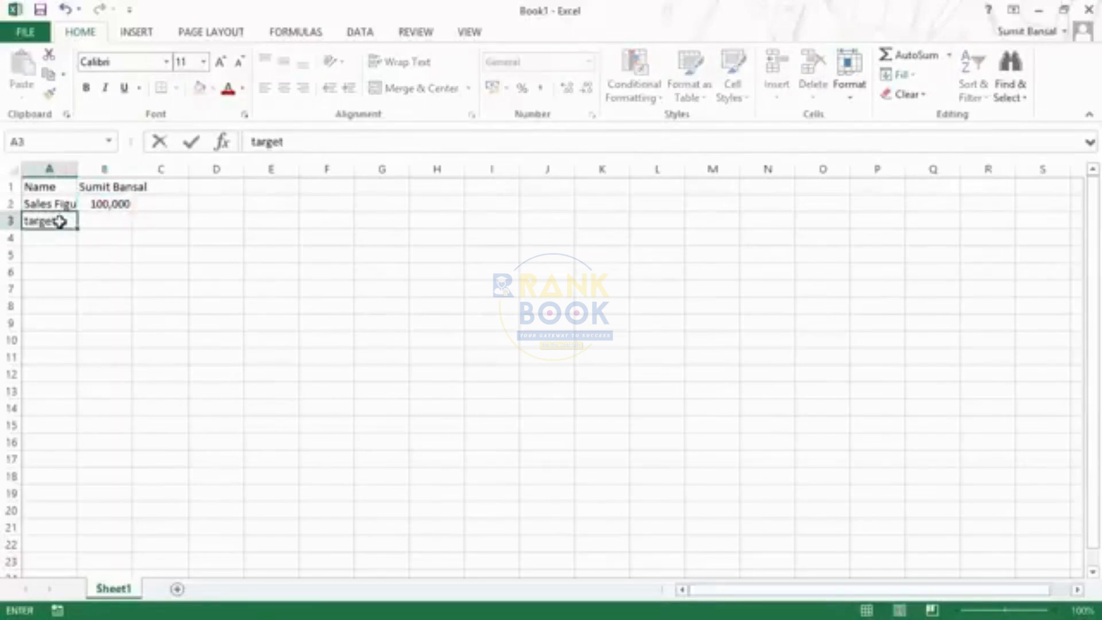
pyautogui.press('BackSpace')
pyautogui.press('BackSpace')
pyautogui.press('BackSpace')
pyautogui.press('BackSpace')
pyautogui.press('BackSpace')
pyautogui.press('BackSpace')
pyautogui.write('Targte for')
pyautogui.press('BackSpace')
pyautogui.press('BackSpace')
pyautogui.press('BackSpace')
pyautogui.press('BackSpace')
pyautogui.press('BackSpace')
pyautogui.press('BackSpace')
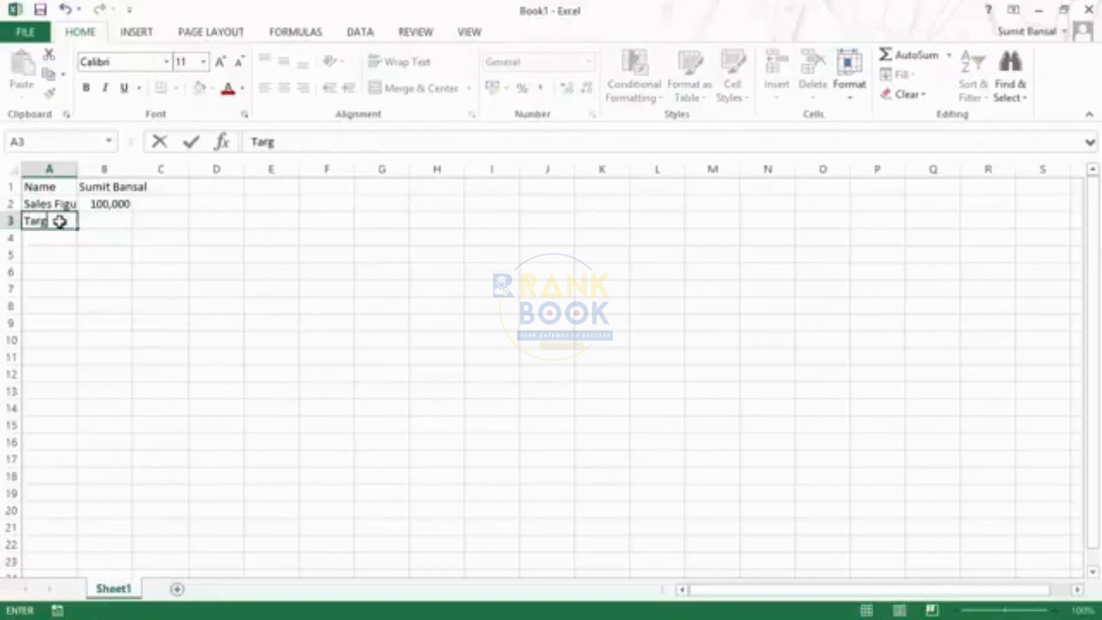
pyautogui.write('et For Next Year')
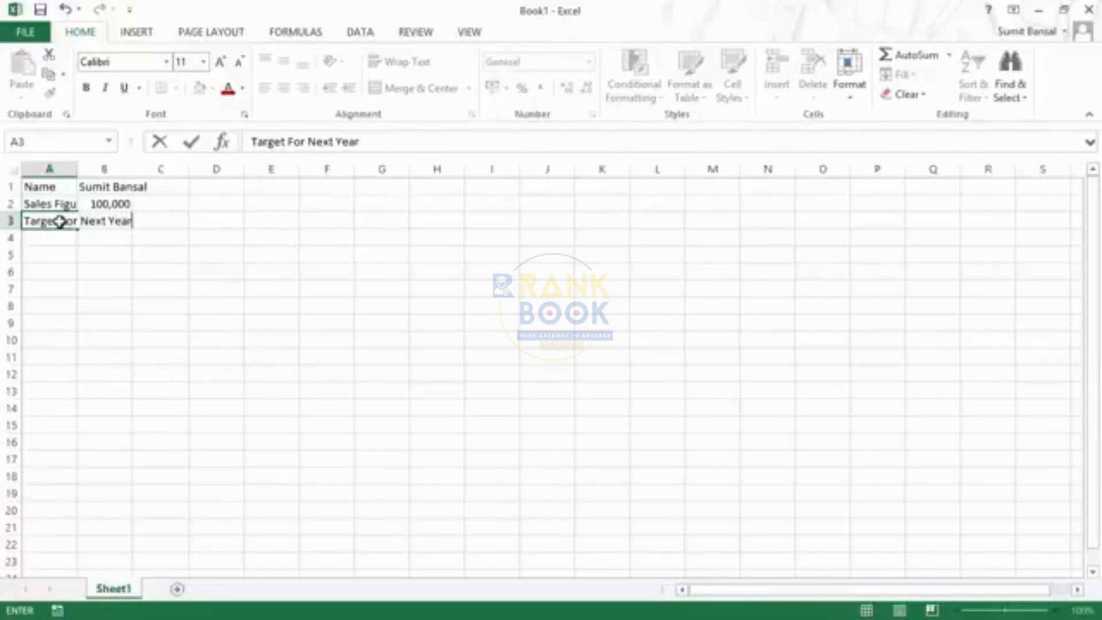
pyautogui.press('Tab')
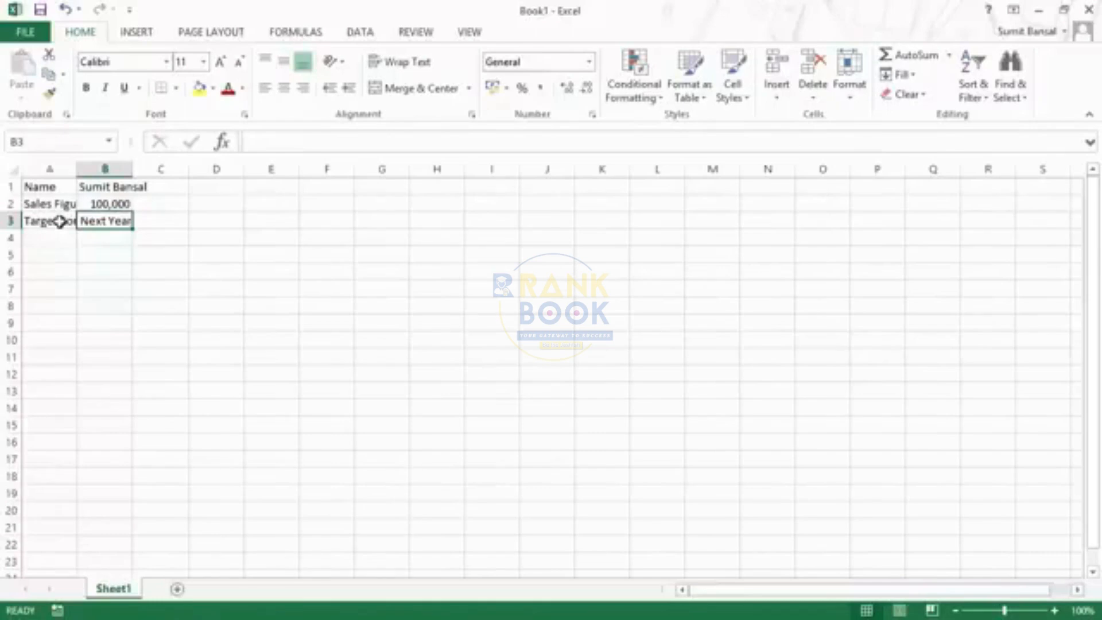
# Calculate next year's target in cell B3 with the formula =B2*1.1
pyautogui.write('=')
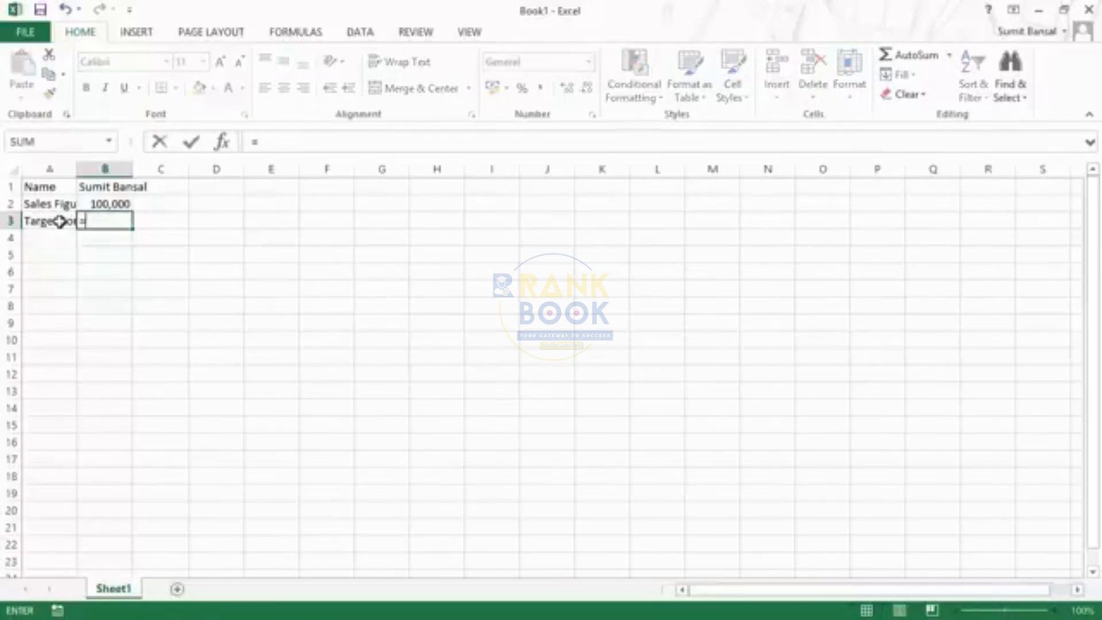
pyautogui.click(96, 205)
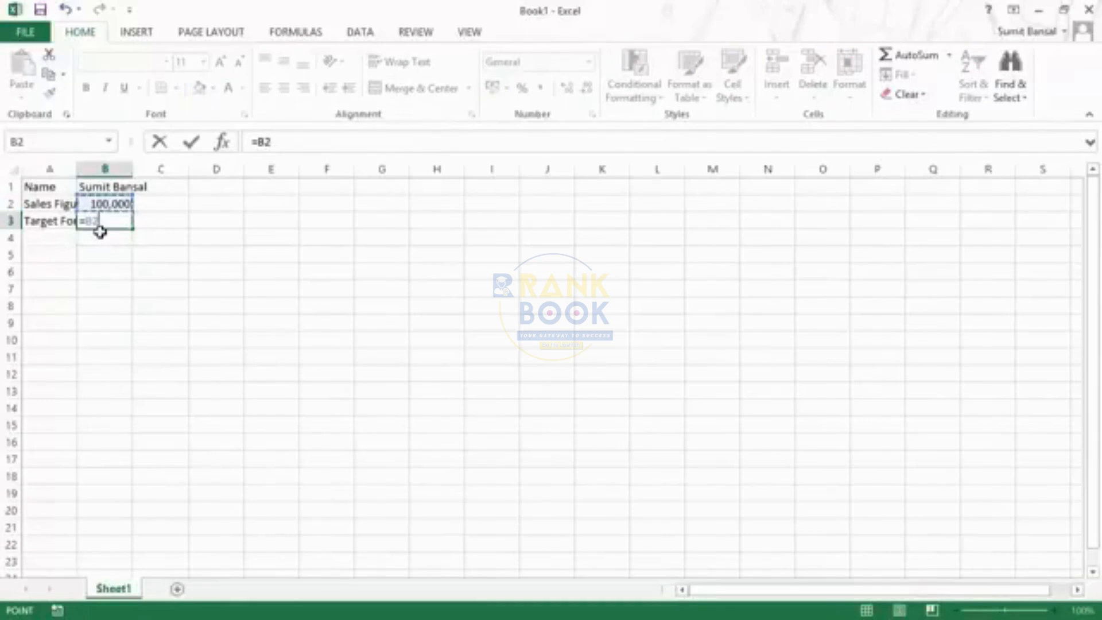
pyautogui.write('*')
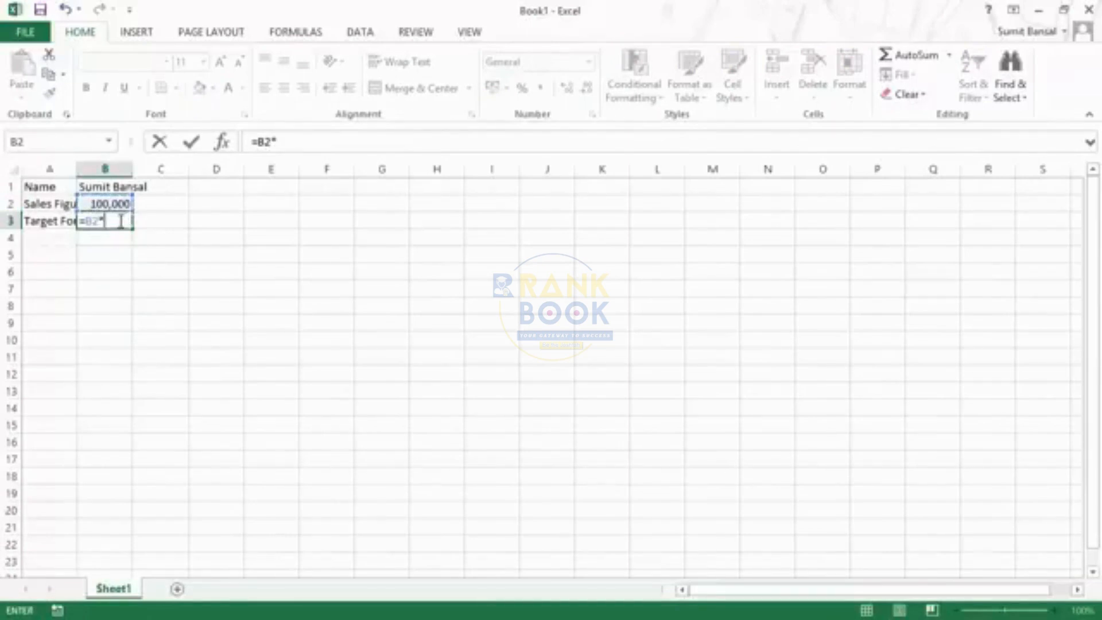
pyautogui.write('1.1')
pyautogui.press('Return')
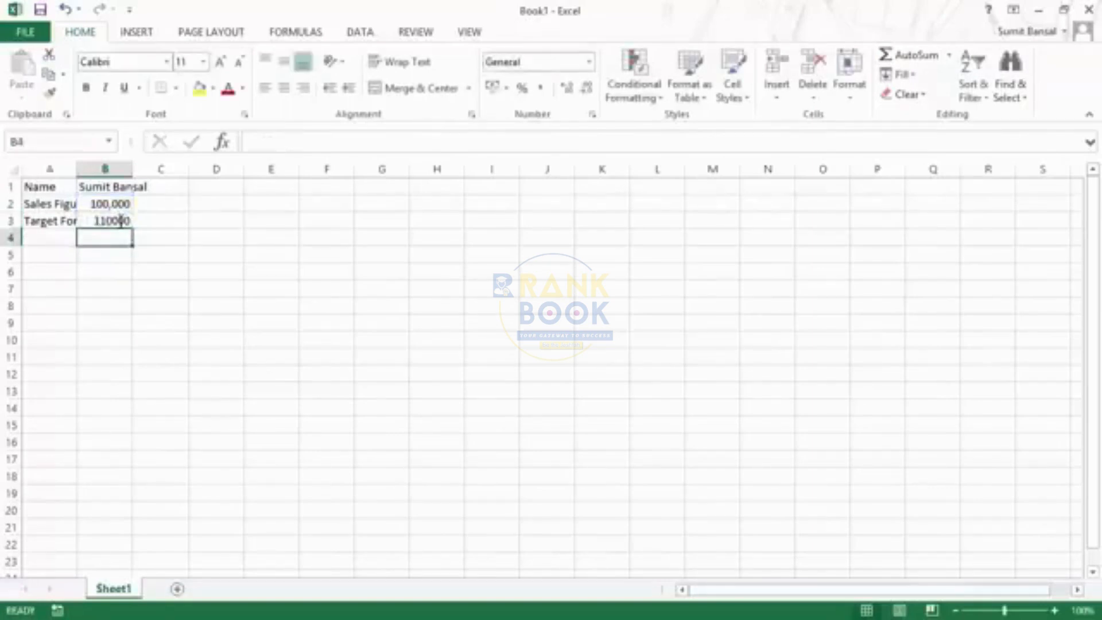
pyautogui.click(111, 218)
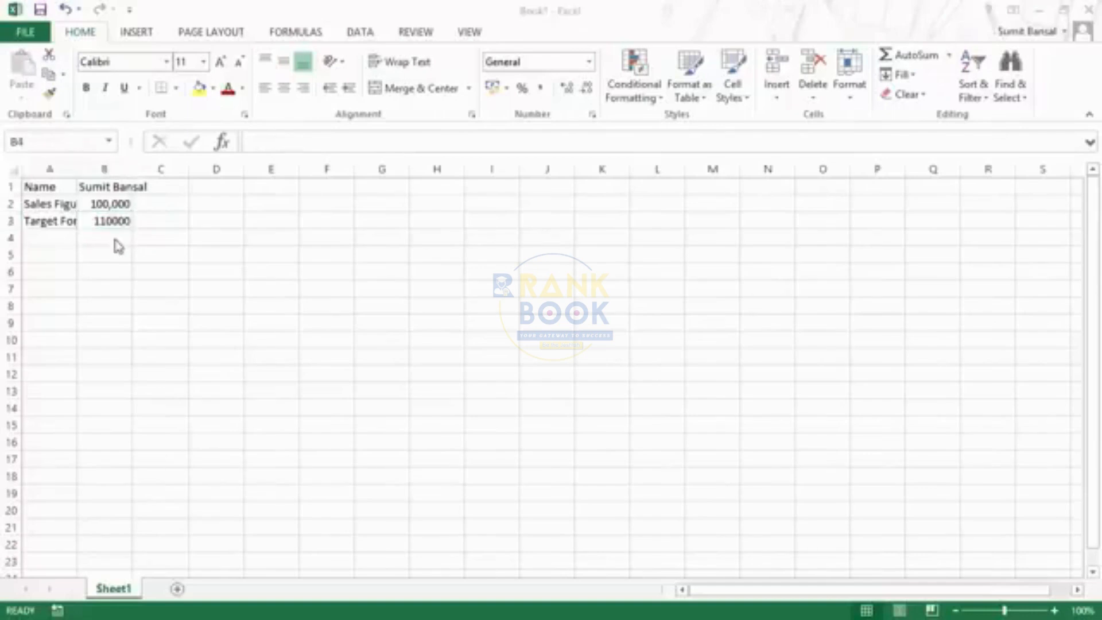
# Enter the date 07/09/2014 in cell B4
pyautogui.click(116, 234)
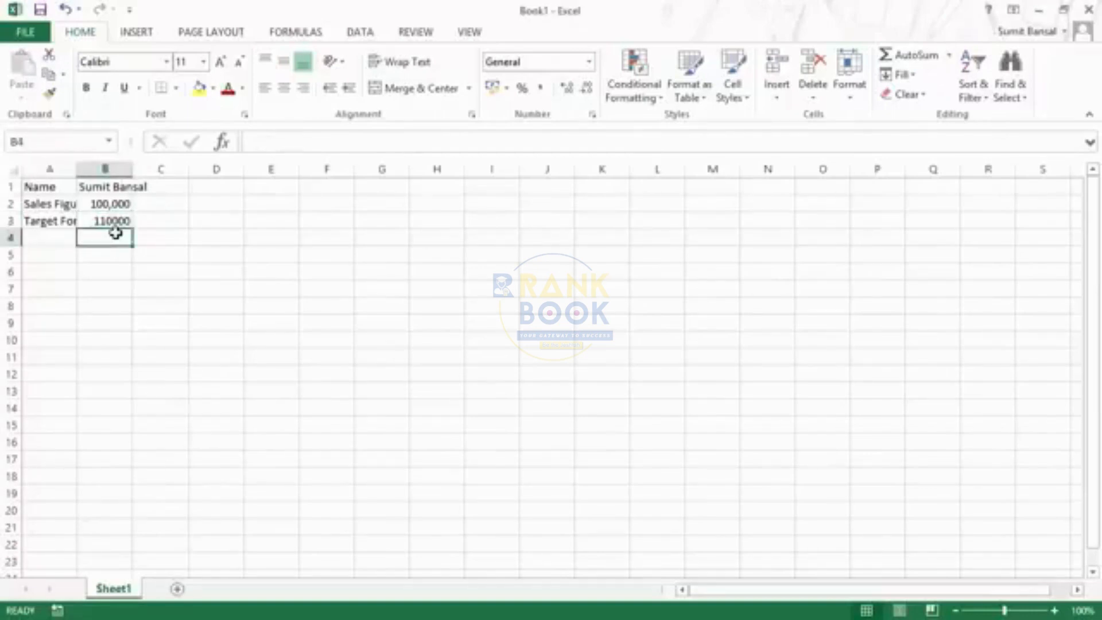
pyautogui.write('07/')
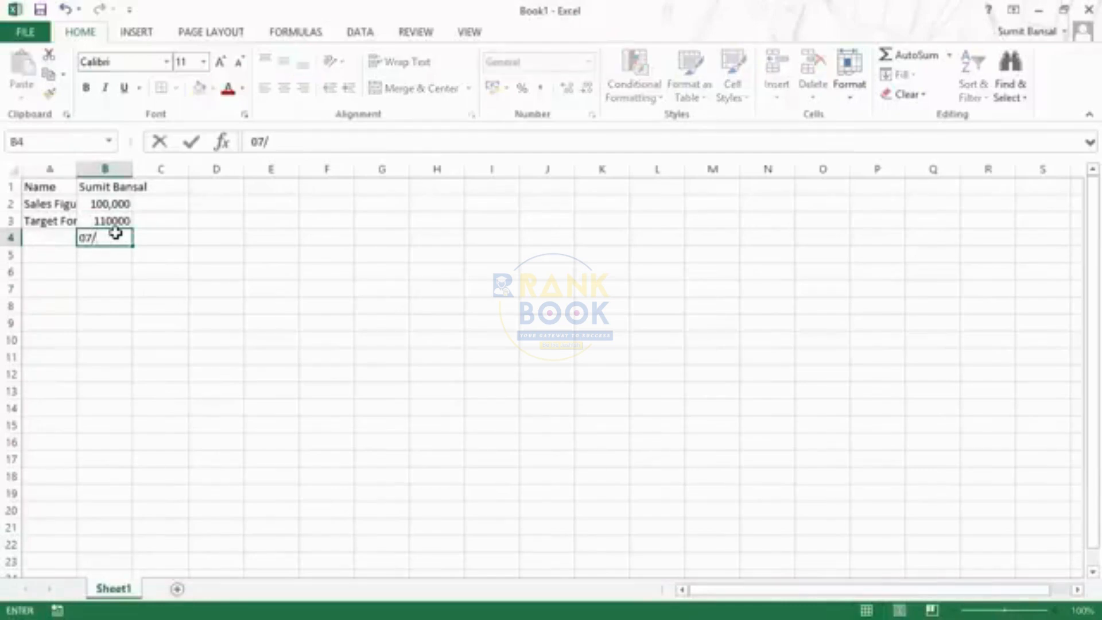
pyautogui.write('09/2014')
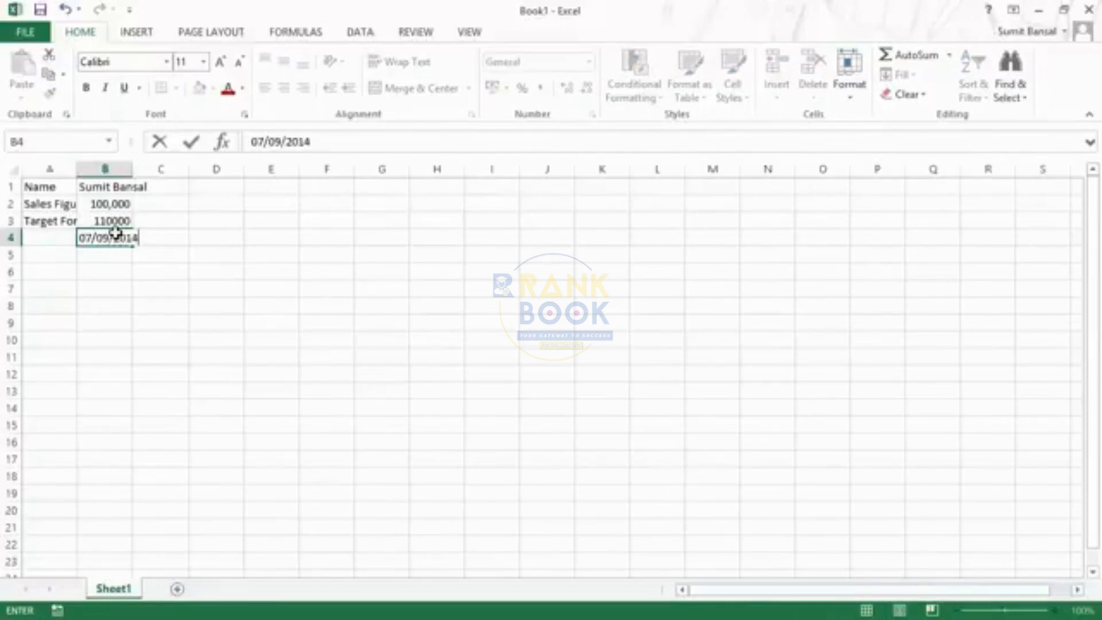
pyautogui.press('Return')
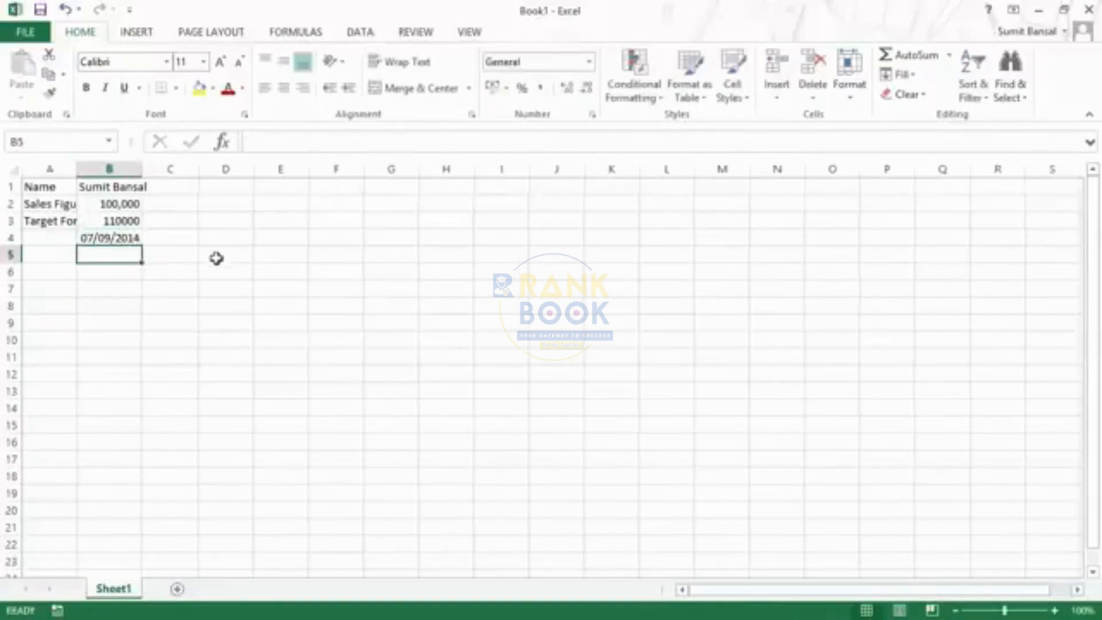
pyautogui.click(112, 236)
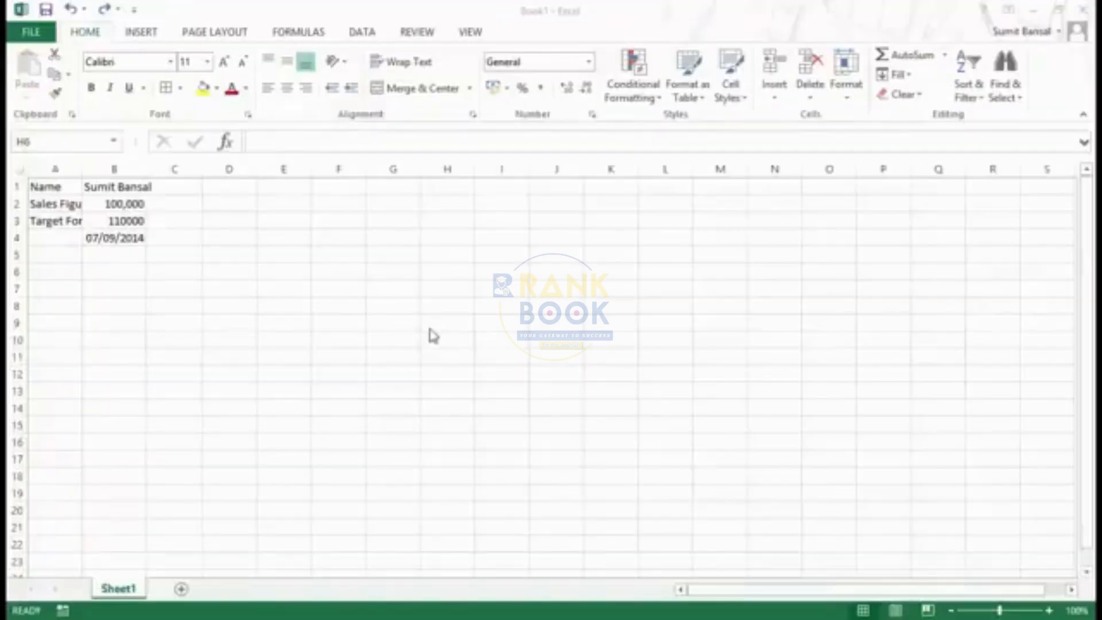
# Delete the date from cell B4 and undo the deletion
pyautogui.click(115, 238)
pyautogui.click(115, 238)
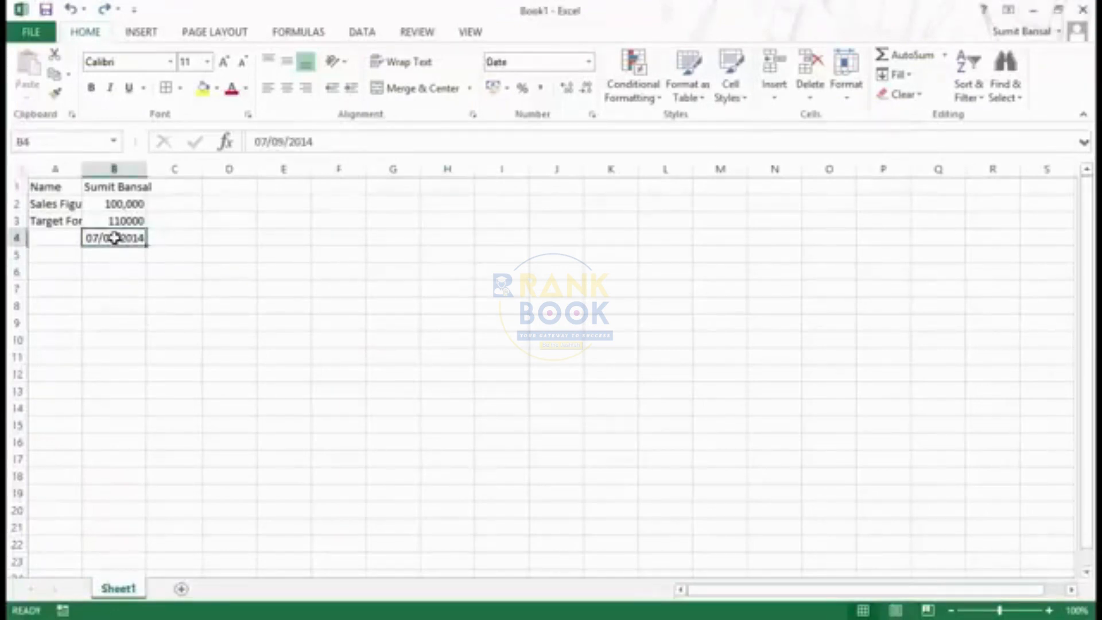
pyautogui.press('Delete')
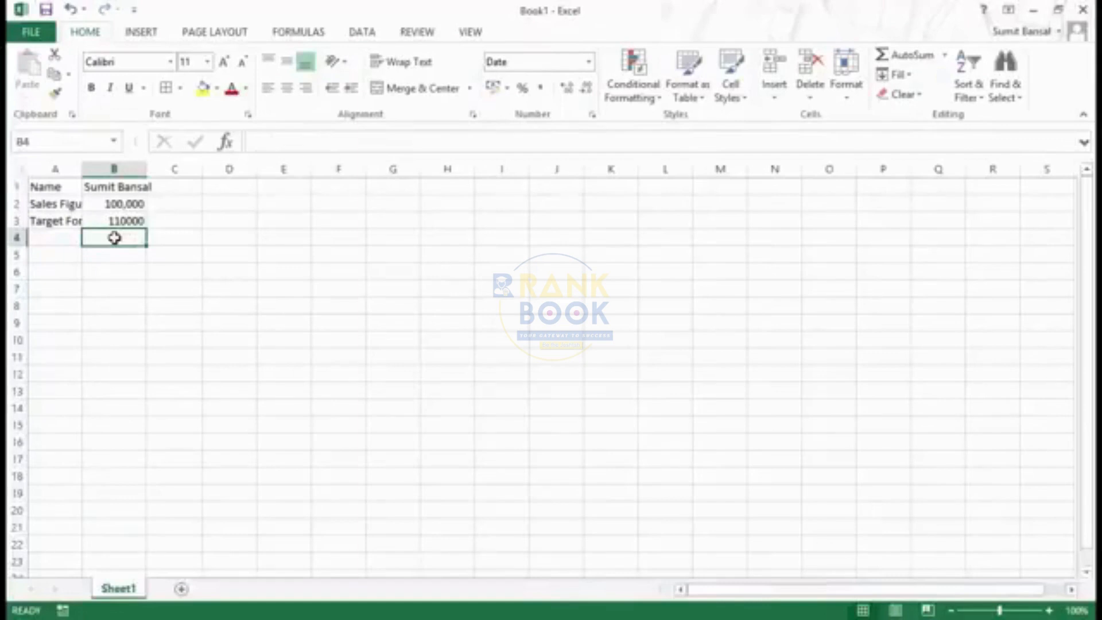
pyautogui.hotkey('ctrl', 'z')
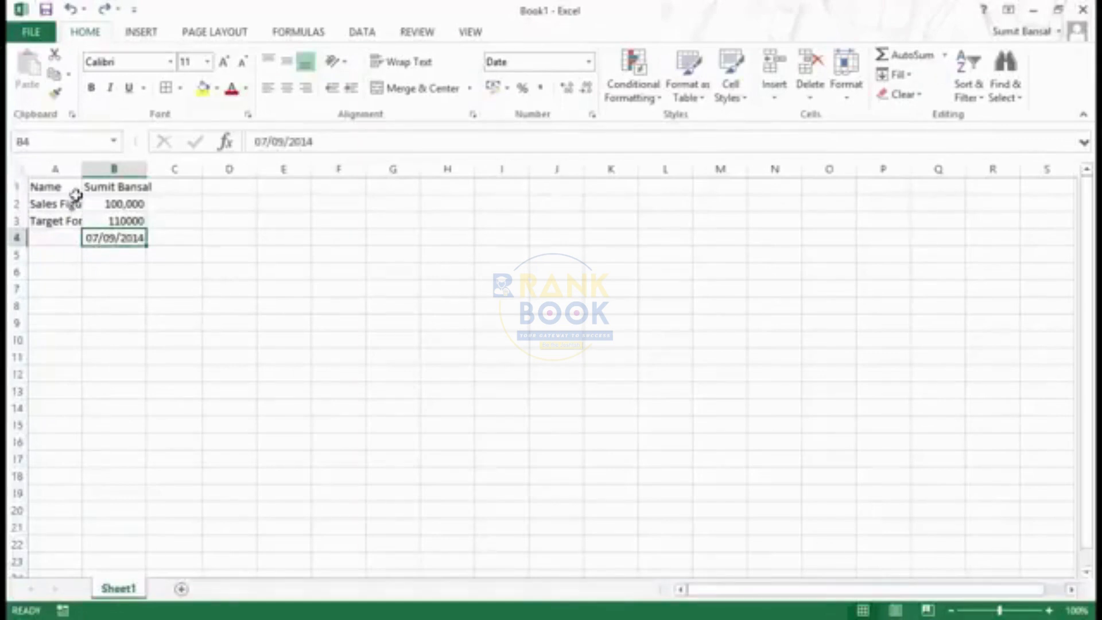
# Delete the contents of the range A1:B4 in one go and undo the deletion
pyautogui.moveTo(55, 185); pyautogui.dragTo(112, 240)
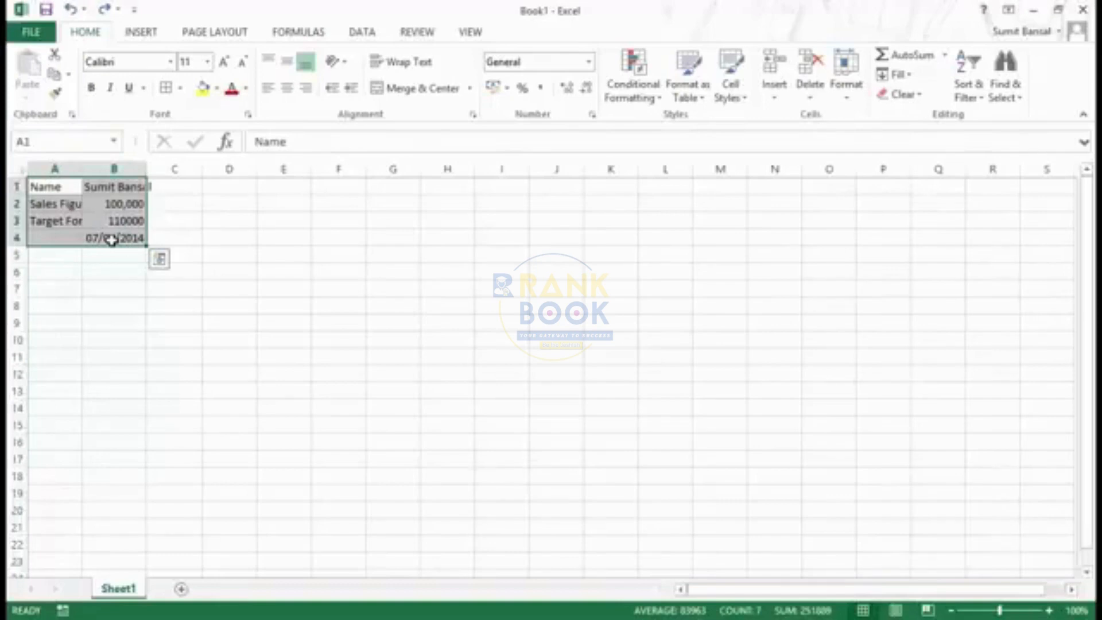
pyautogui.press('Delete')
pyautogui.hotkey('ctrl', 'z')
pyautogui.click(195, 237)
pyautogui.click(112, 236)
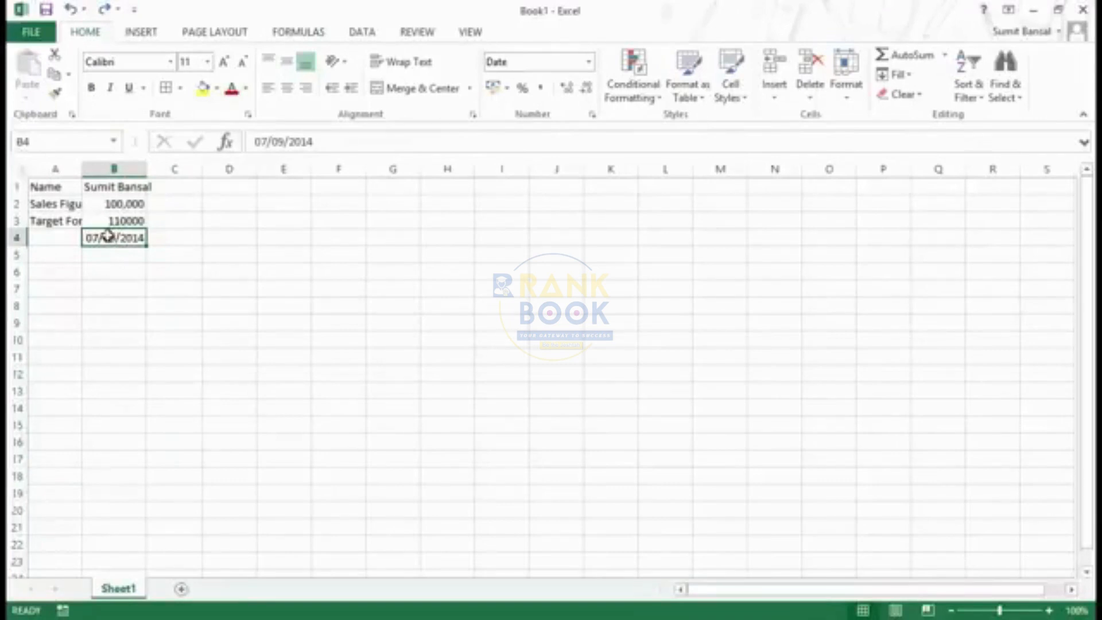
pyautogui.rightClick(109, 236)
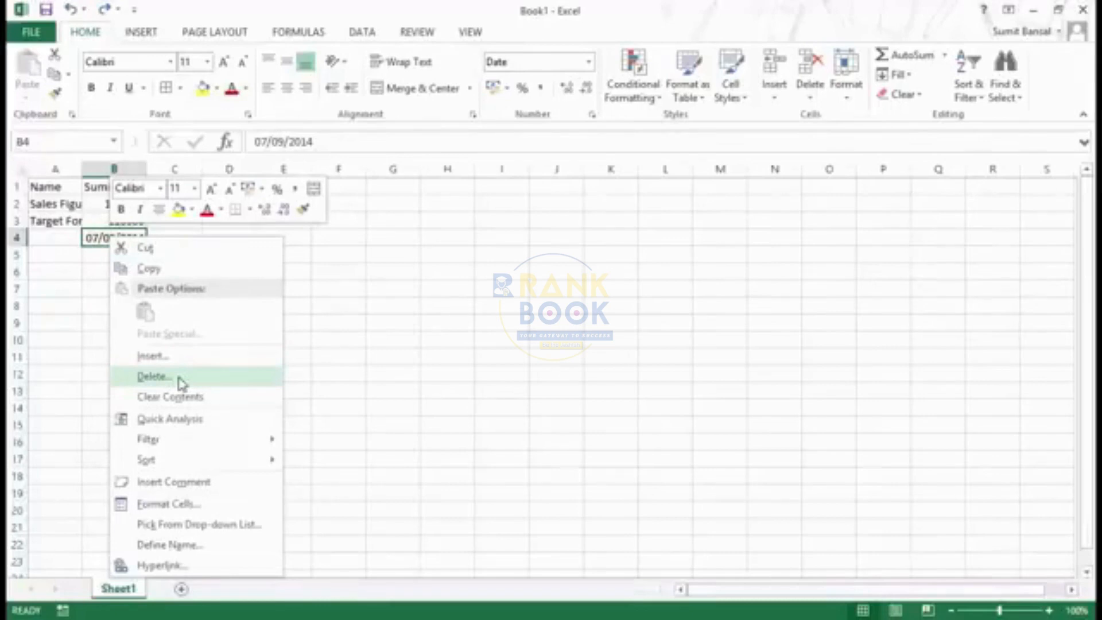
pyautogui.click(67, 244)
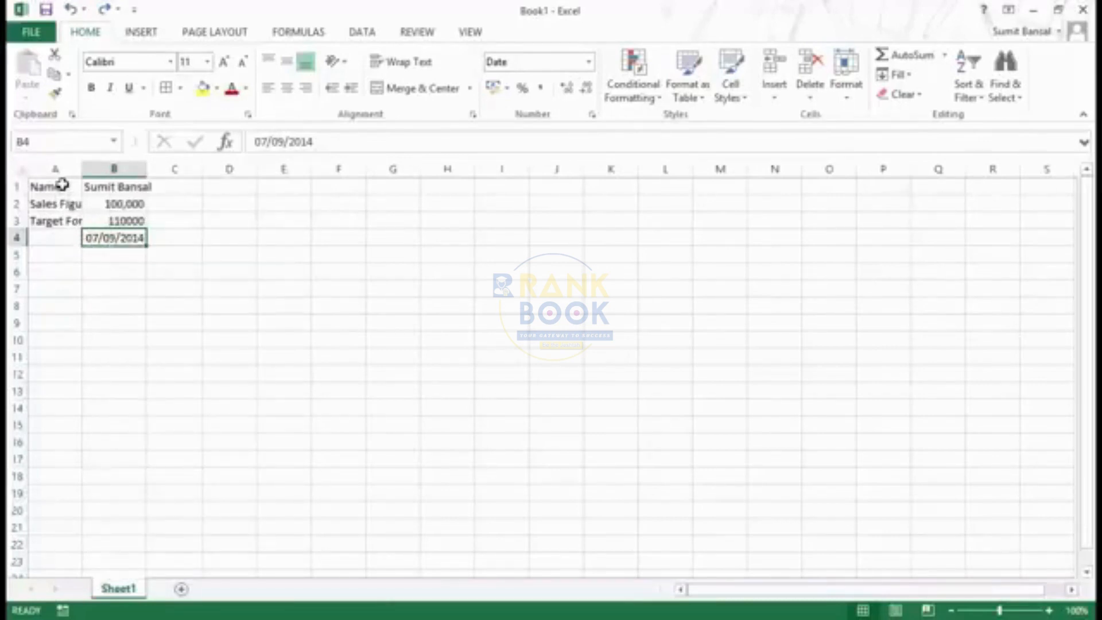
# Apply all borders to A1:B4 and format the labels in A1:A4 as bold italic with a grey fill
pyautogui.moveTo(60, 184); pyautogui.dragTo(109, 233)
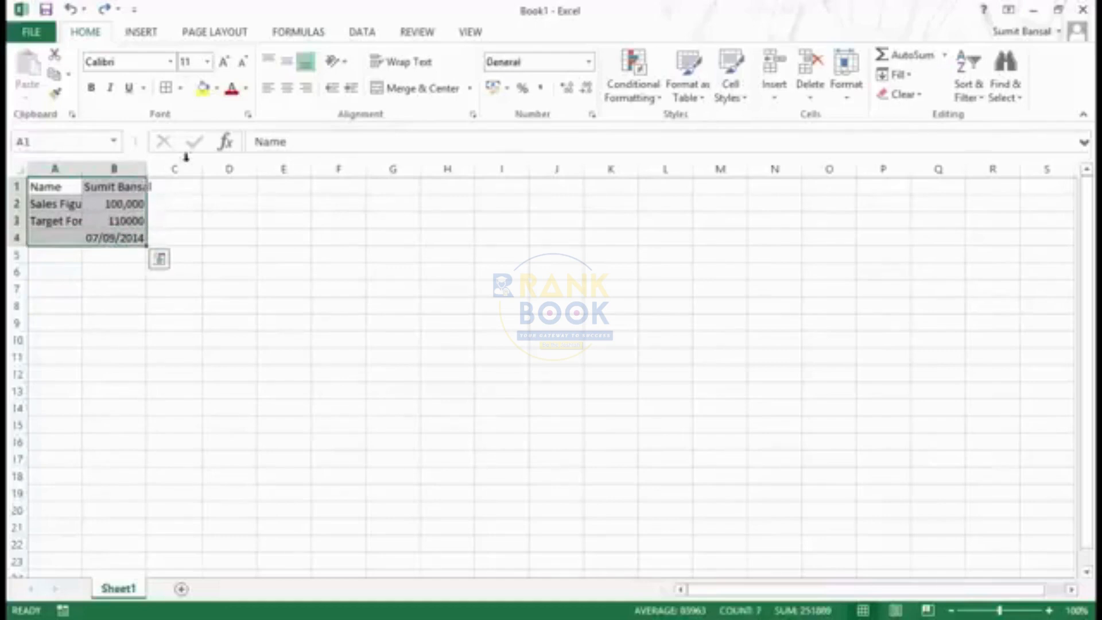
pyautogui.click(167, 91)
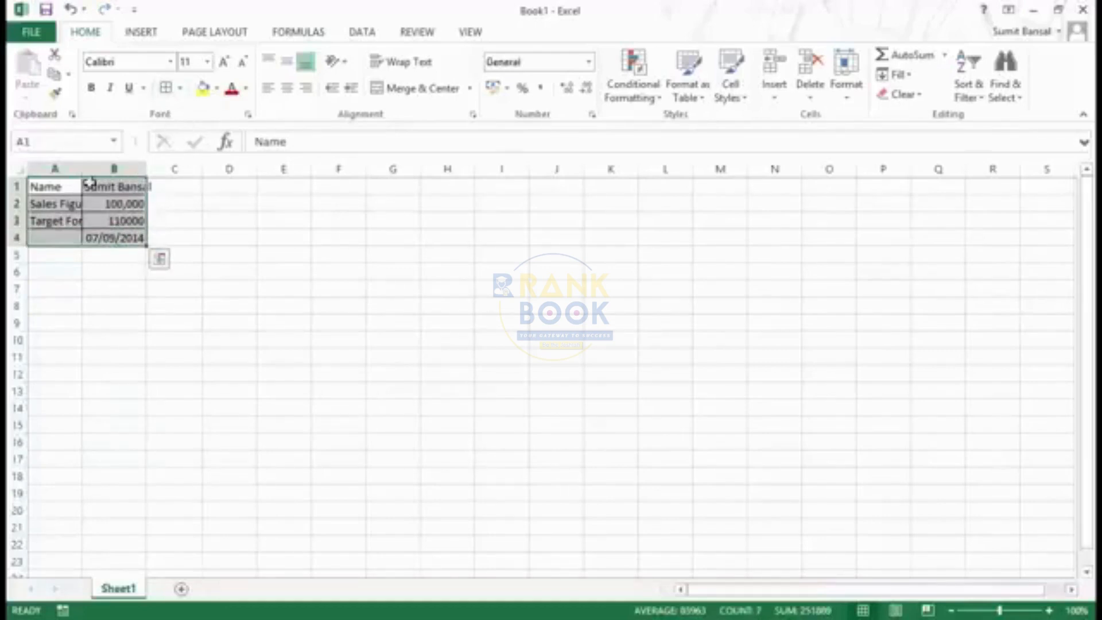
pyautogui.moveTo(57, 185); pyautogui.dragTo(59, 237)
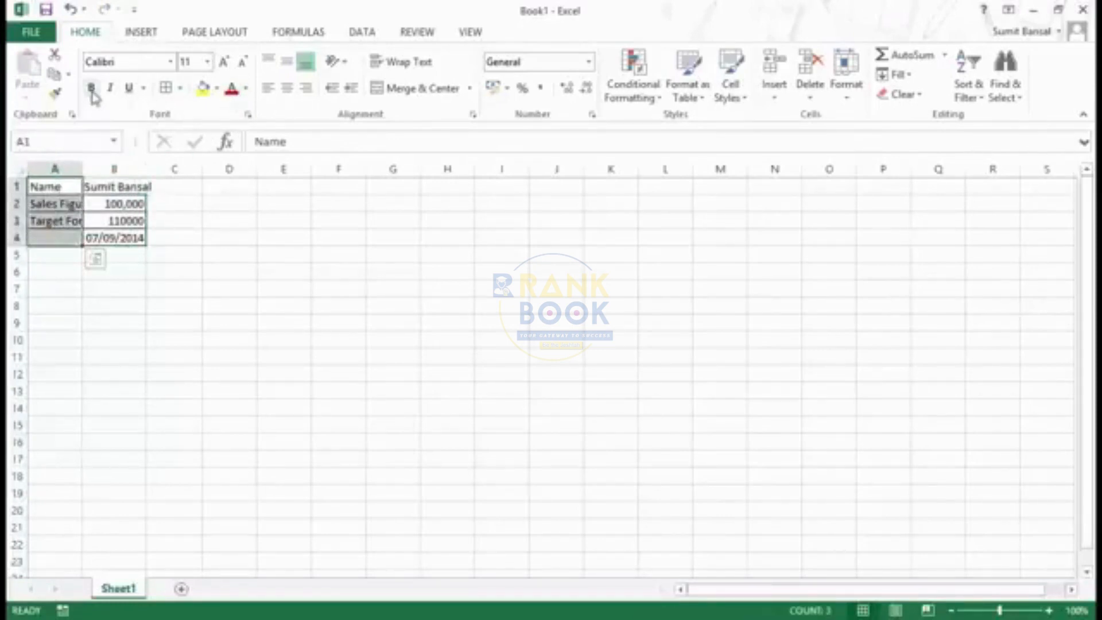
pyautogui.click(90, 88)
pyautogui.click(109, 90)
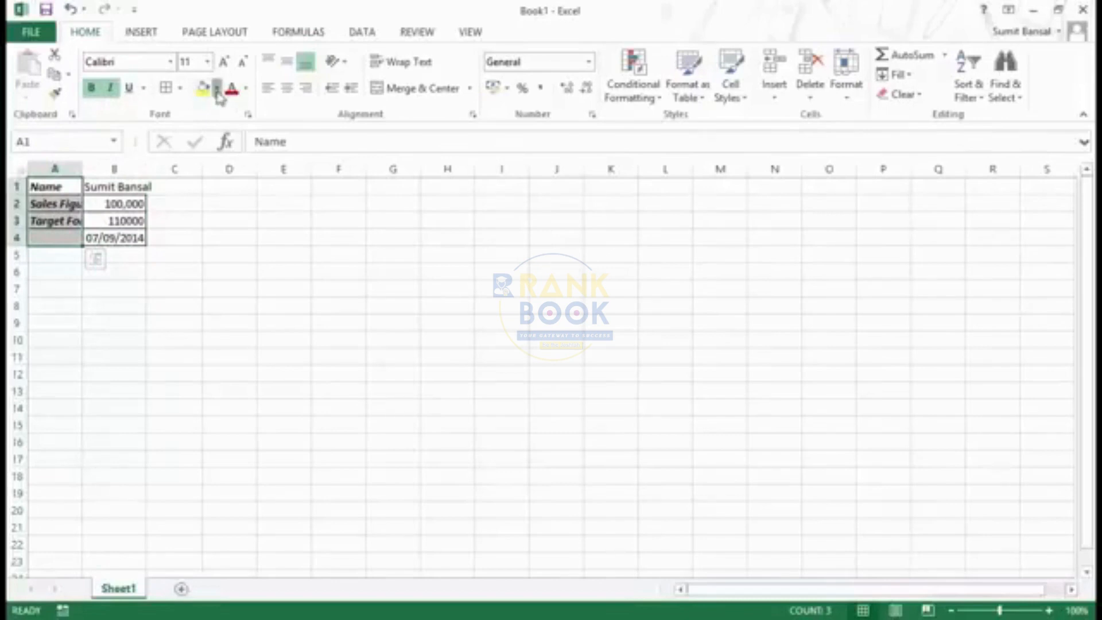
pyautogui.click(217, 88)
pyautogui.click(203, 160)
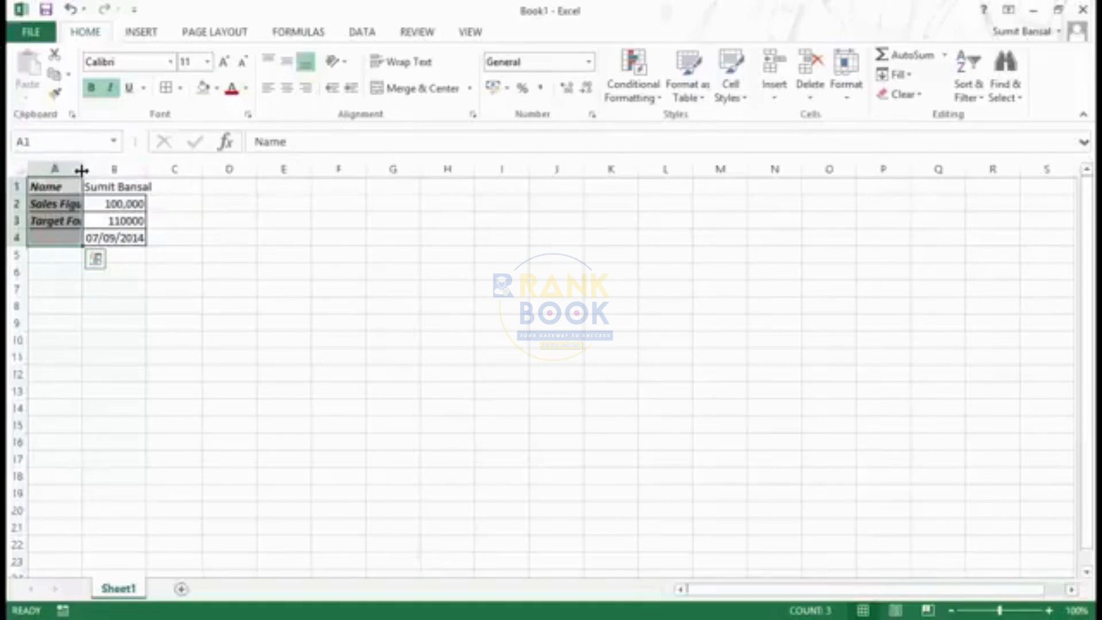
# Widen columns A and B so that their labels and values fit fully inside the cells
pyautogui.moveTo(81, 170); pyautogui.dragTo(126, 171)
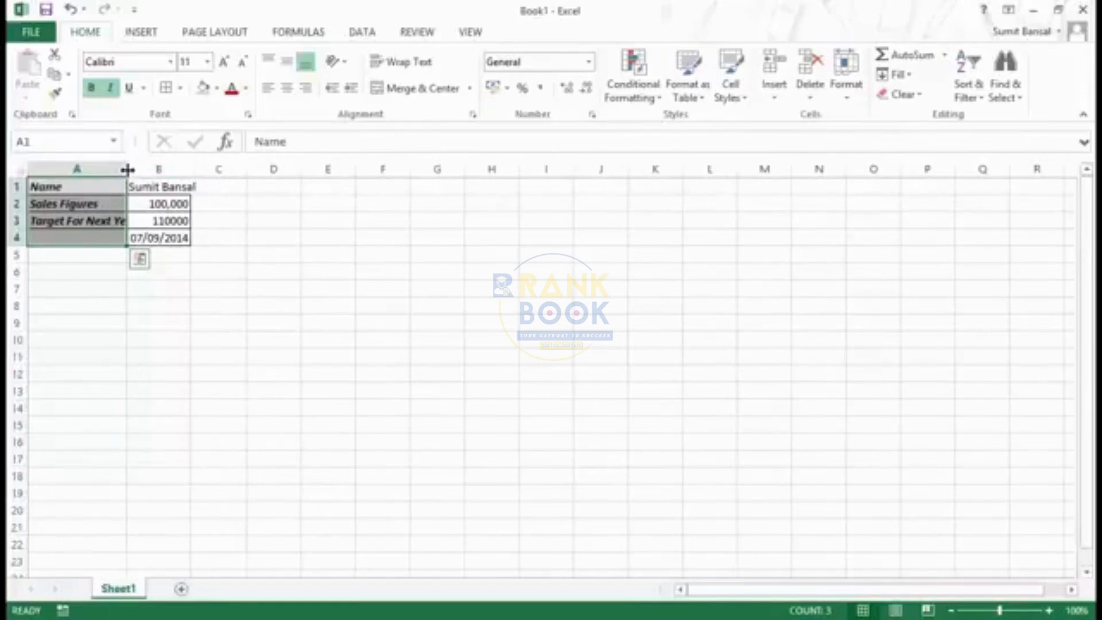
pyautogui.moveTo(128, 170); pyautogui.dragTo(152, 170)
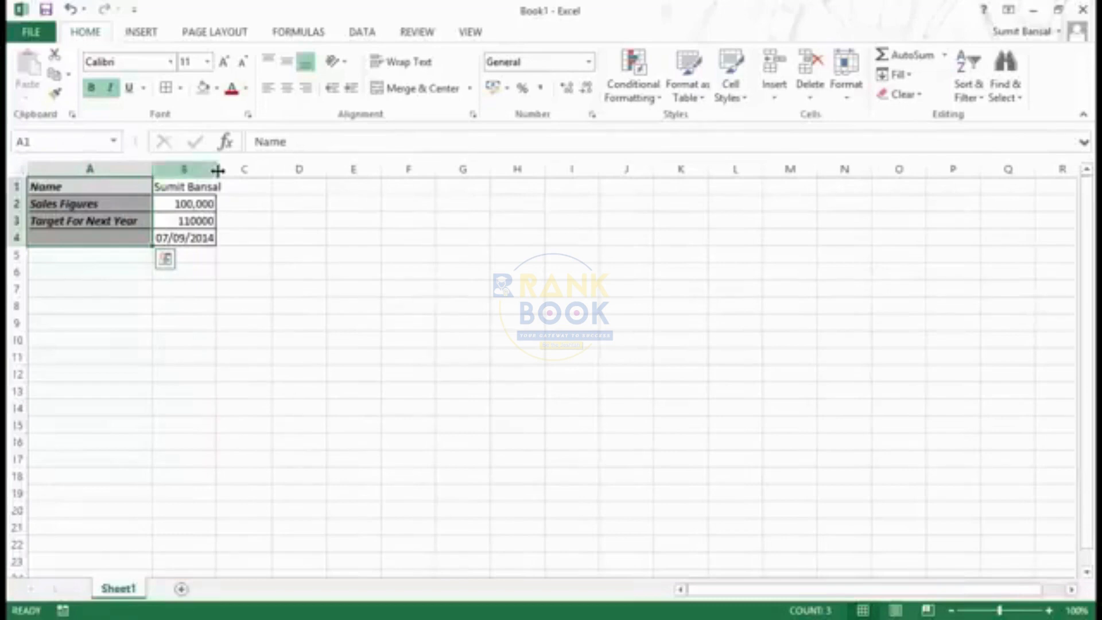
pyautogui.moveTo(216, 170); pyautogui.dragTo(247, 170)
pyautogui.click(262, 272)
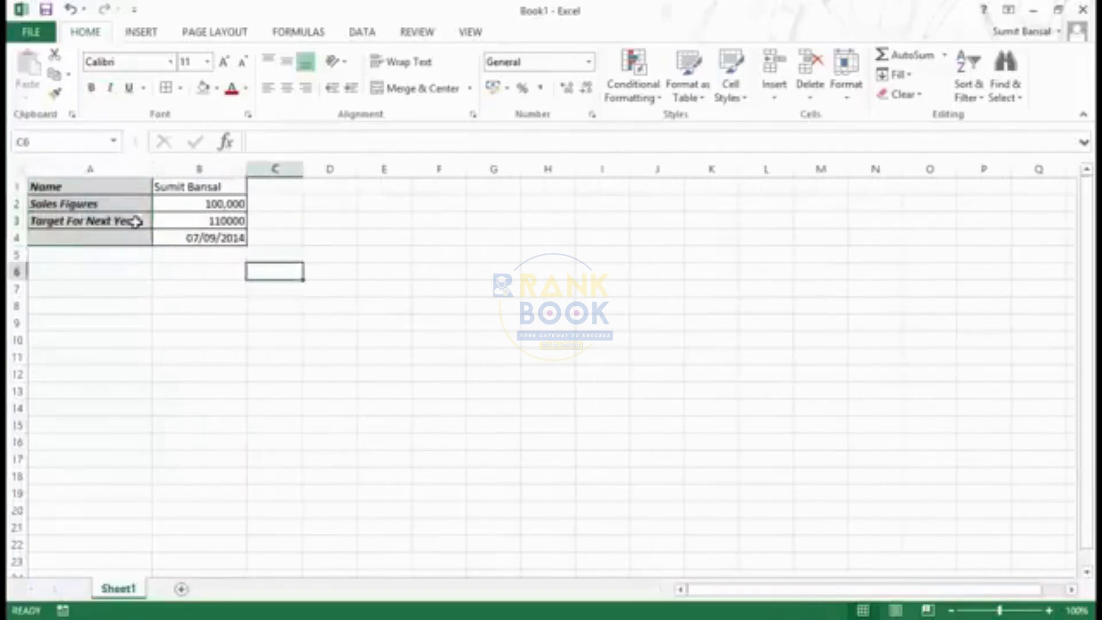
# Delete the contents of the formatted range A1:B4 and undo the deletion
pyautogui.moveTo(114, 184); pyautogui.dragTo(185, 242)
pyautogui.press('Delete')
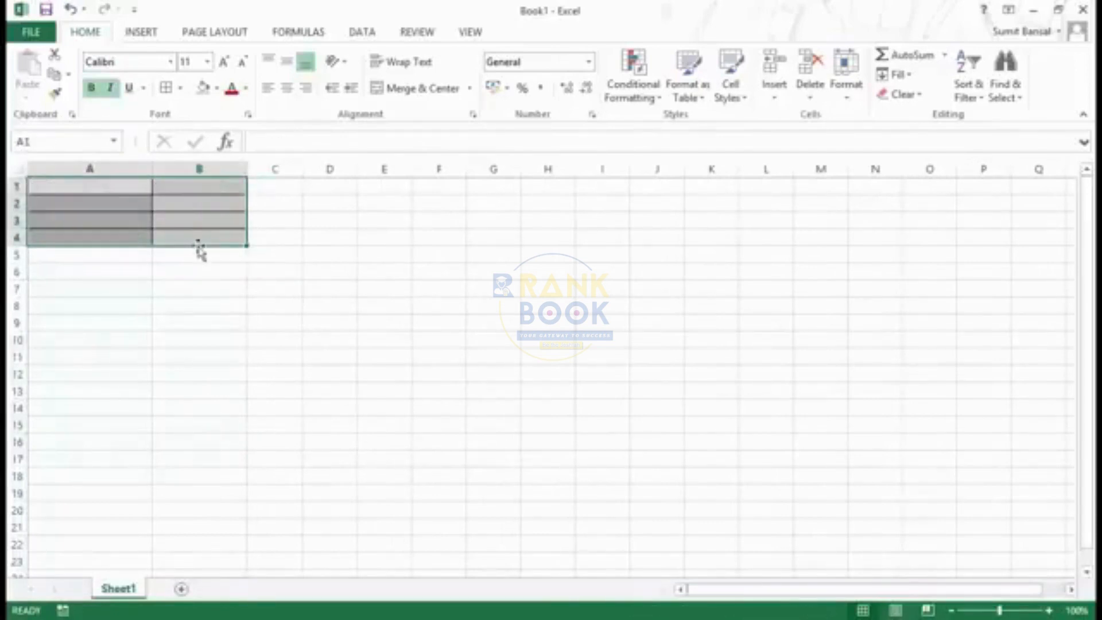
pyautogui.click(246, 268)
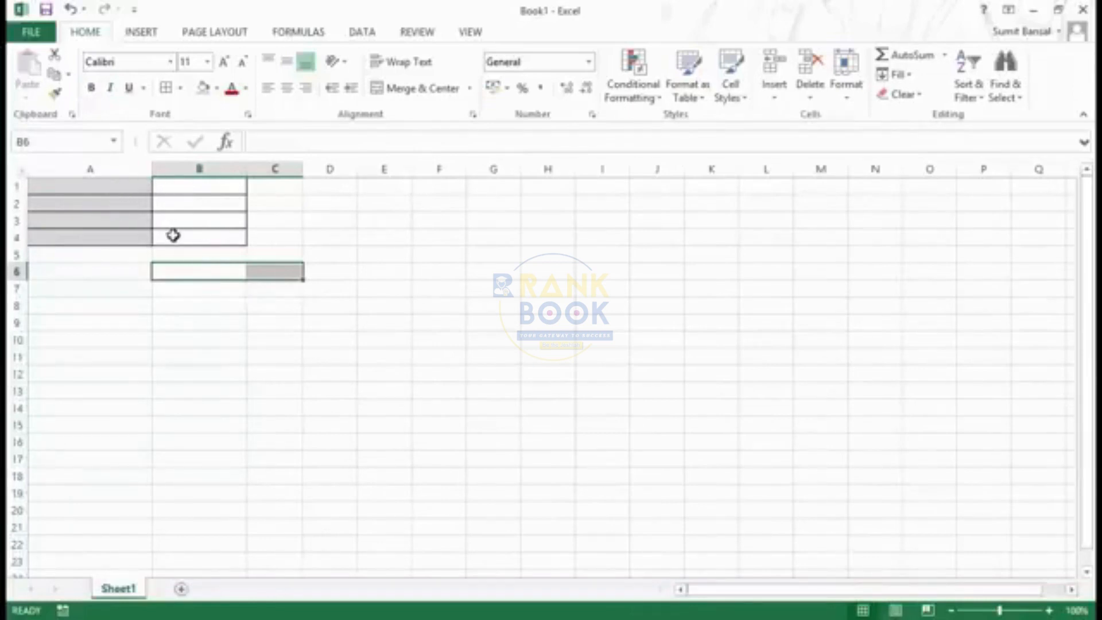
pyautogui.hotkey('ctrl', 'z')
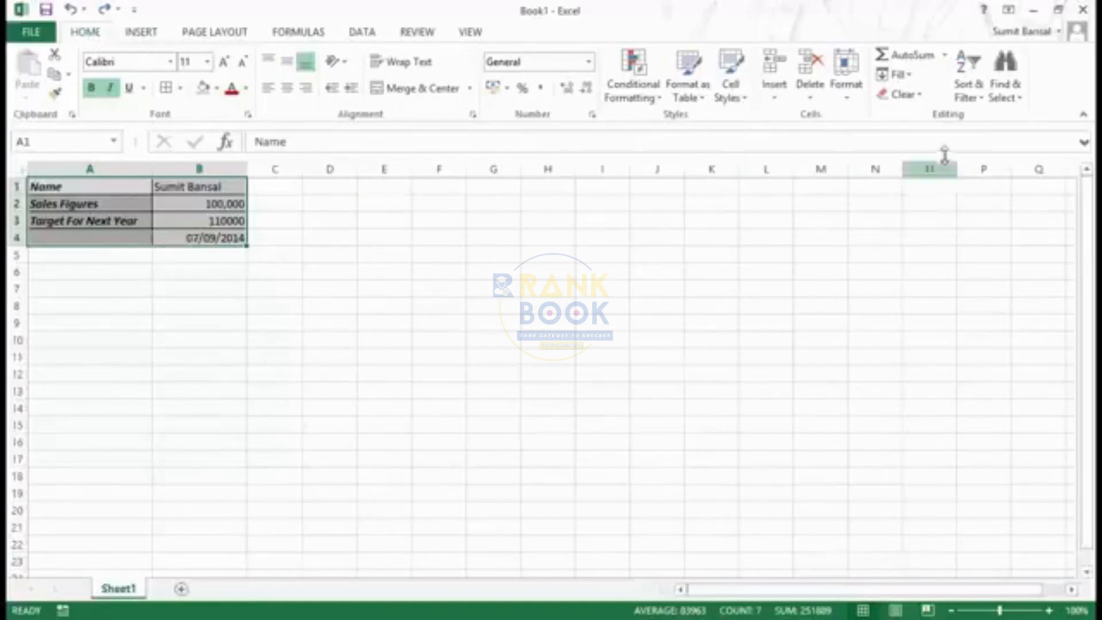
# Clear only the contents of A1:B4 with the Clear Contents command, keeping the formatting
pyautogui.click(922, 97)
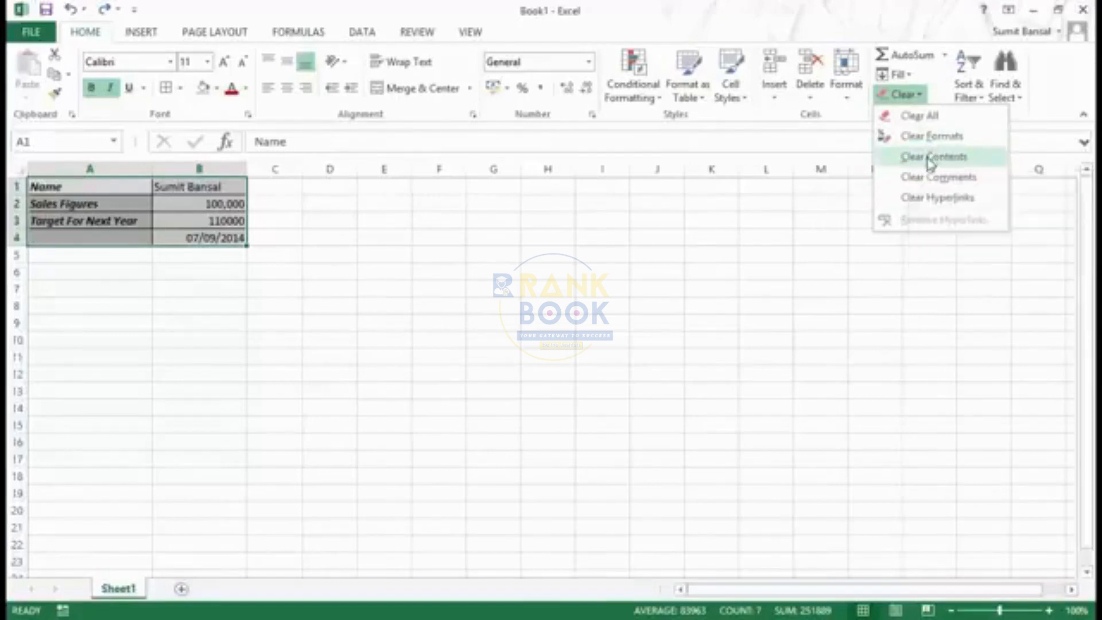
pyautogui.click(929, 165)
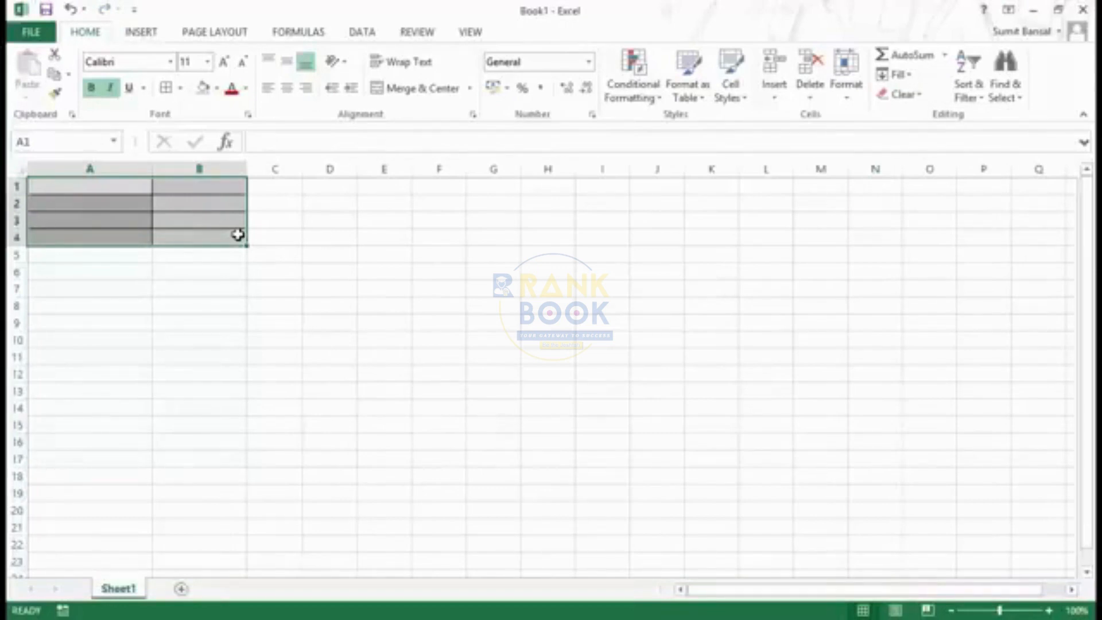
# Restore the contents of A1:B4, and try clearing only the range's formatting with Clear Formats before undoing it
pyautogui.hotkey('ctrl', 'z')
pyautogui.click(919, 95)
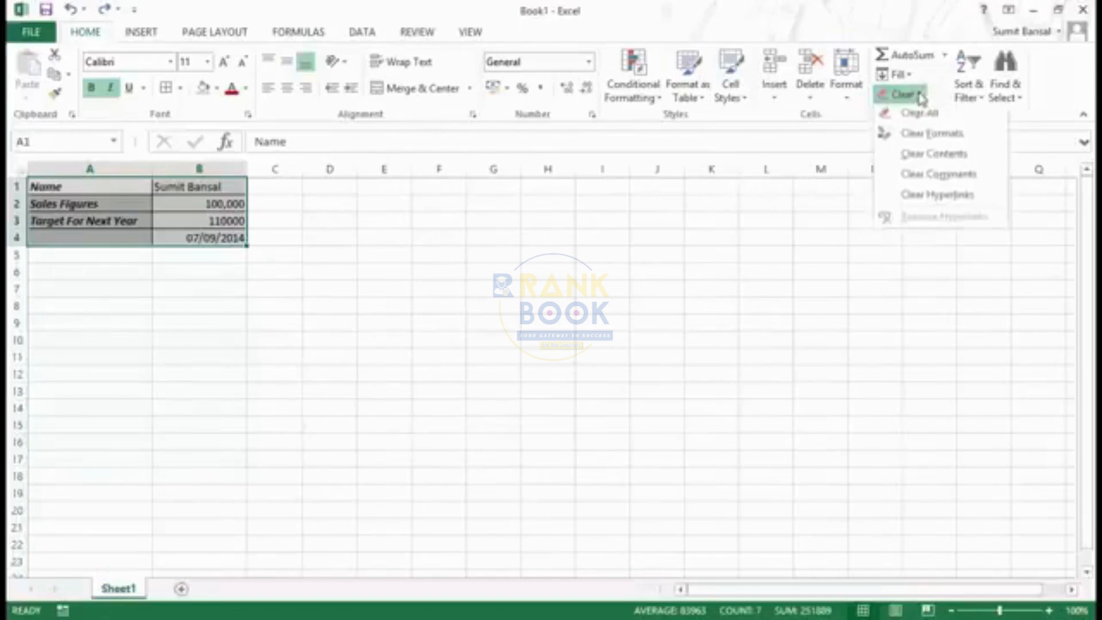
pyautogui.click(919, 139)
pyautogui.click(352, 253)
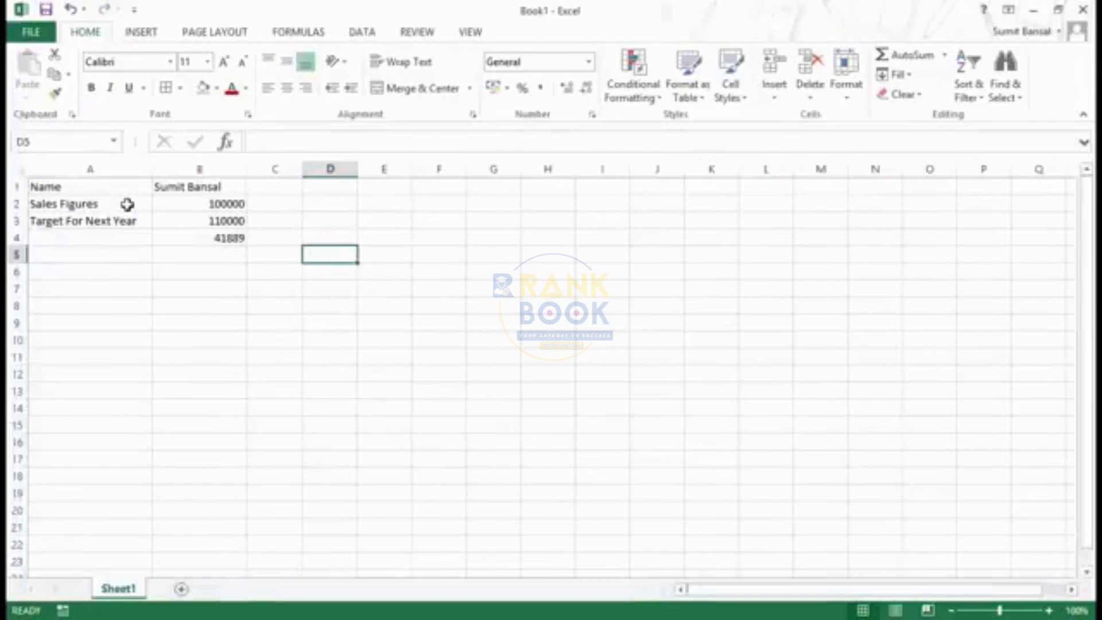
pyautogui.hotkey('ctrl', 'z')
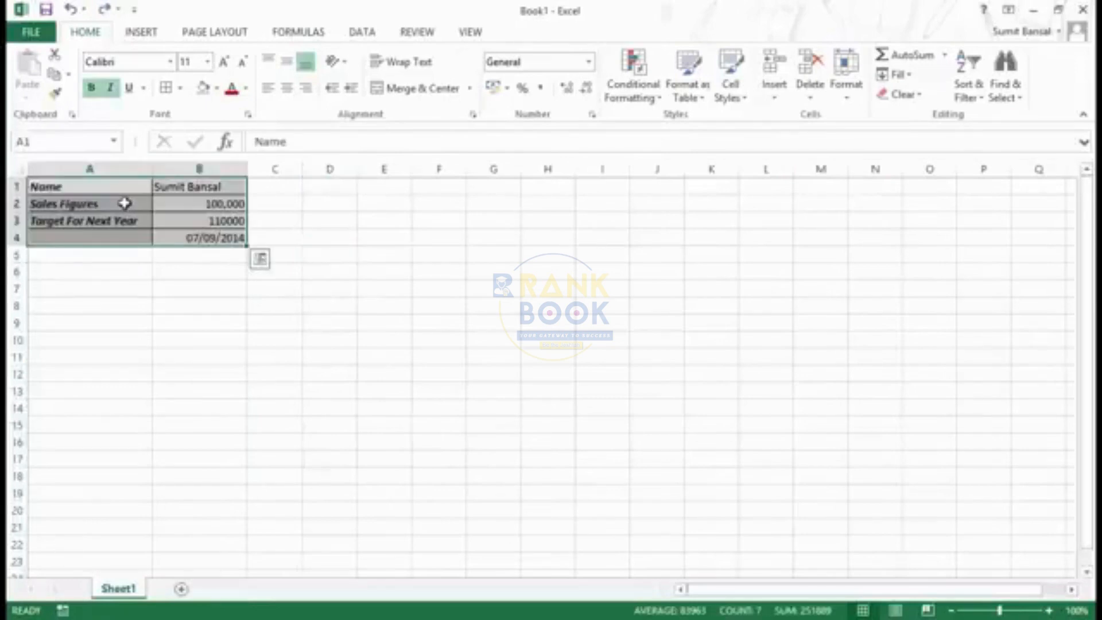
# Remove both the contents and the formatting of A1:B4 with the Clear All command
pyautogui.click(912, 95)
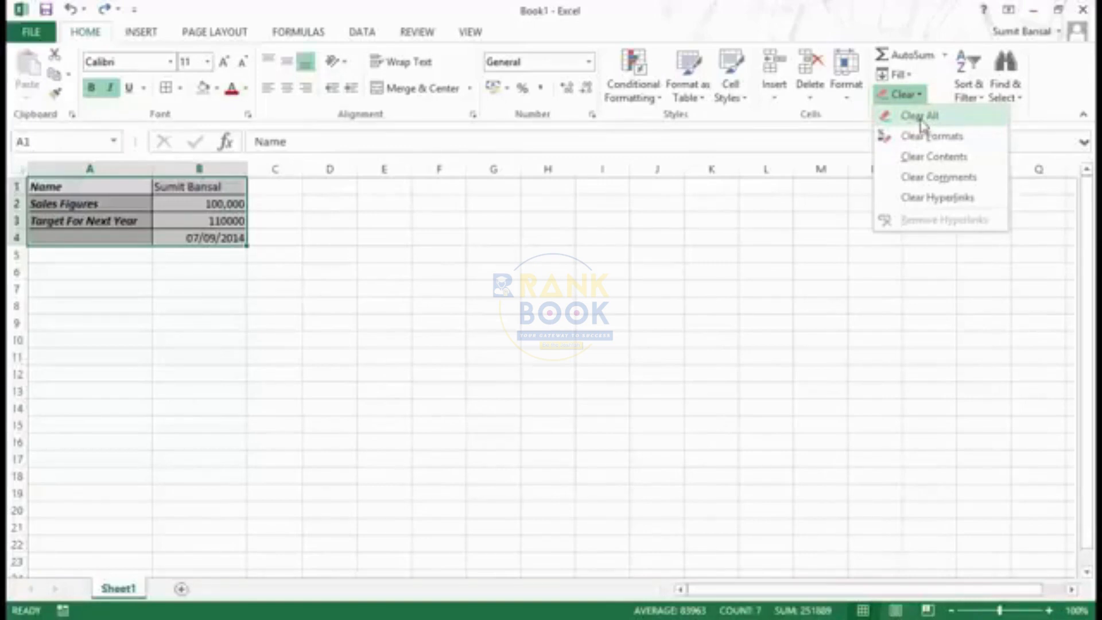
pyautogui.click(919, 116)
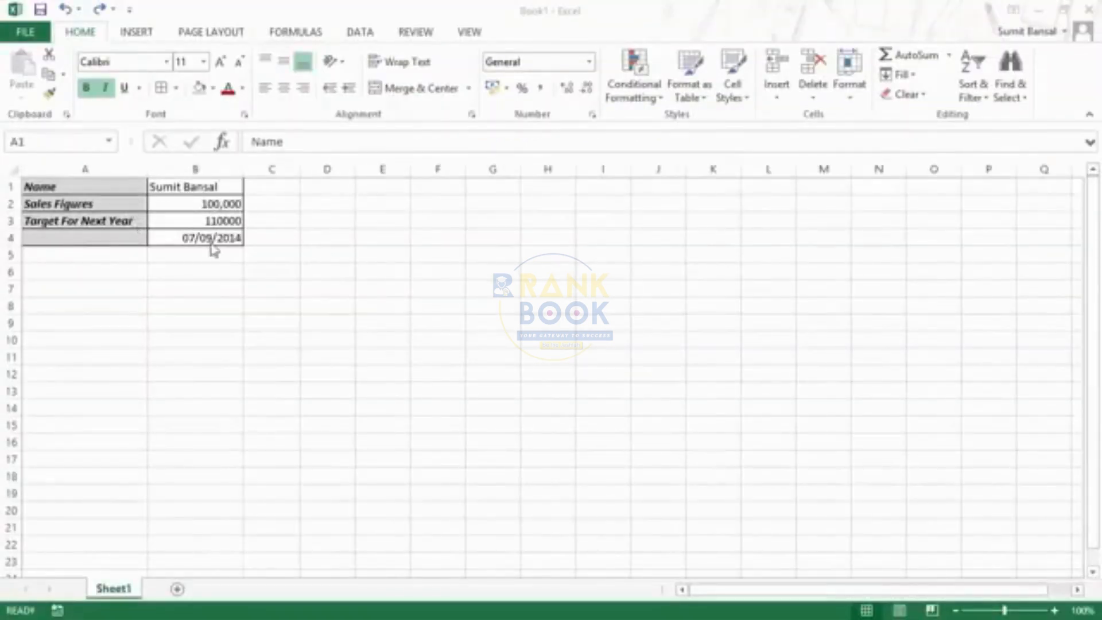
# Replace the sales figure in cell B2 with 150000 by editing it in the formula bar
pyautogui.click(178, 207)
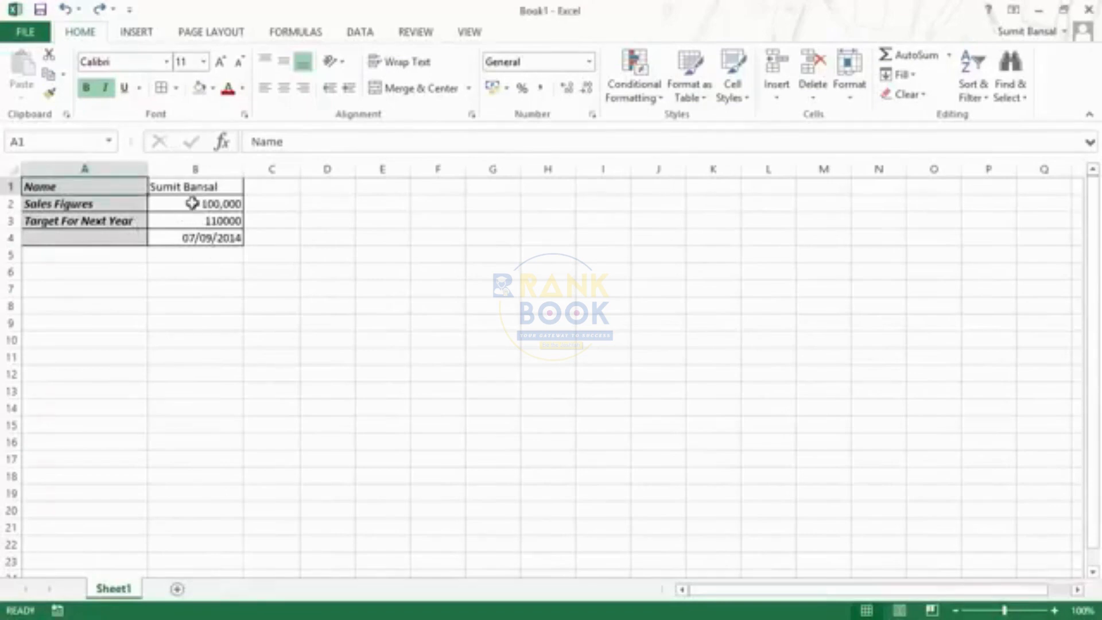
pyautogui.click(191, 204)
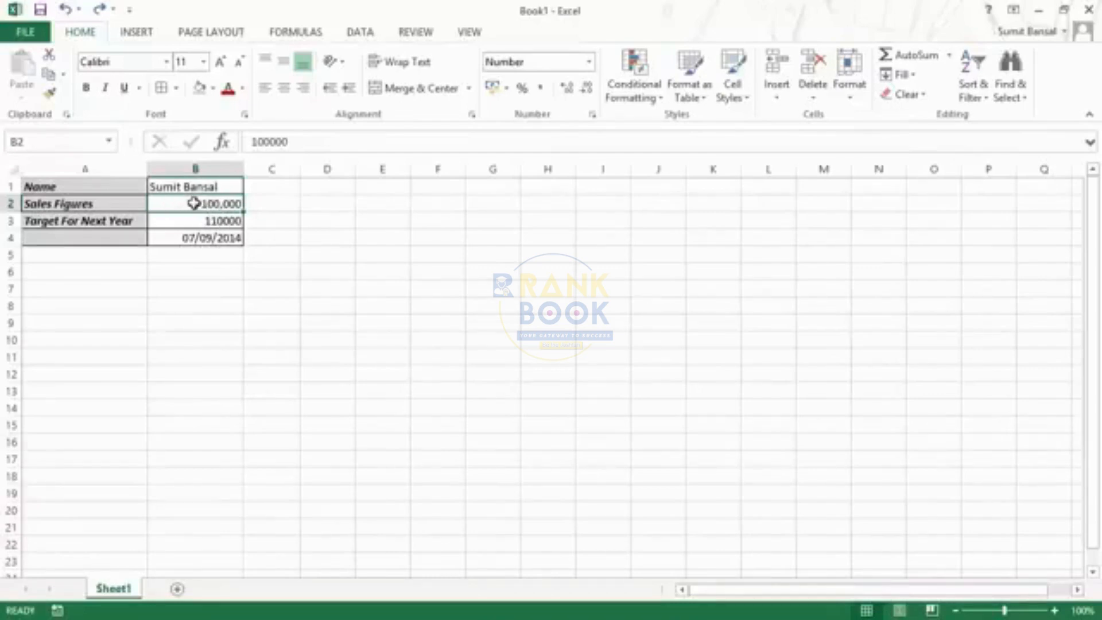
pyautogui.moveTo(296, 142); pyautogui.dragTo(254, 142)
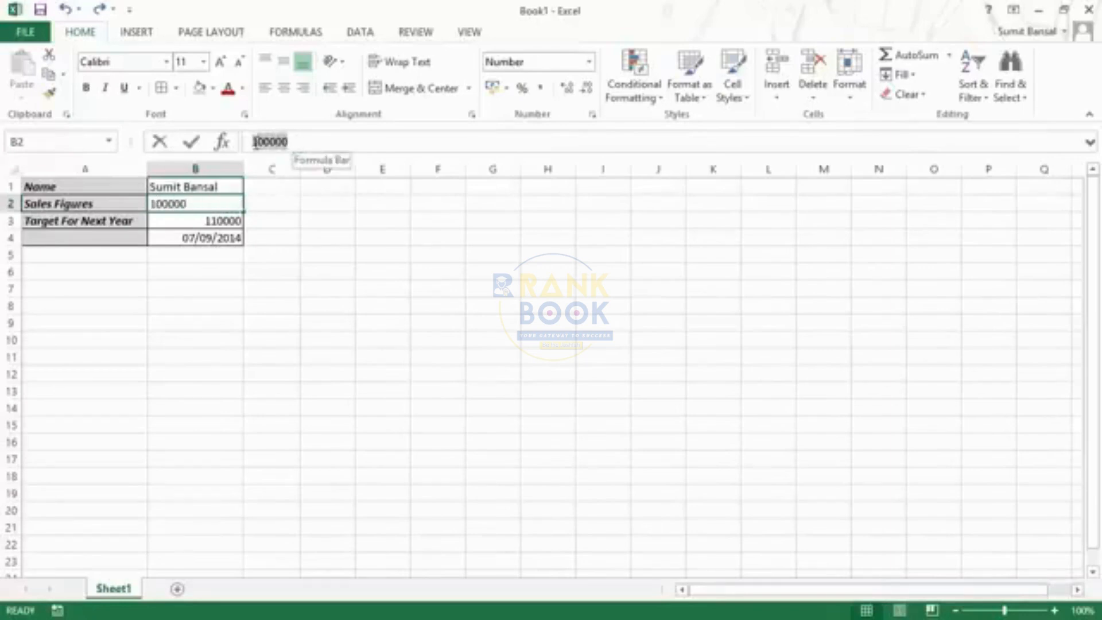
pyautogui.click(301, 142)
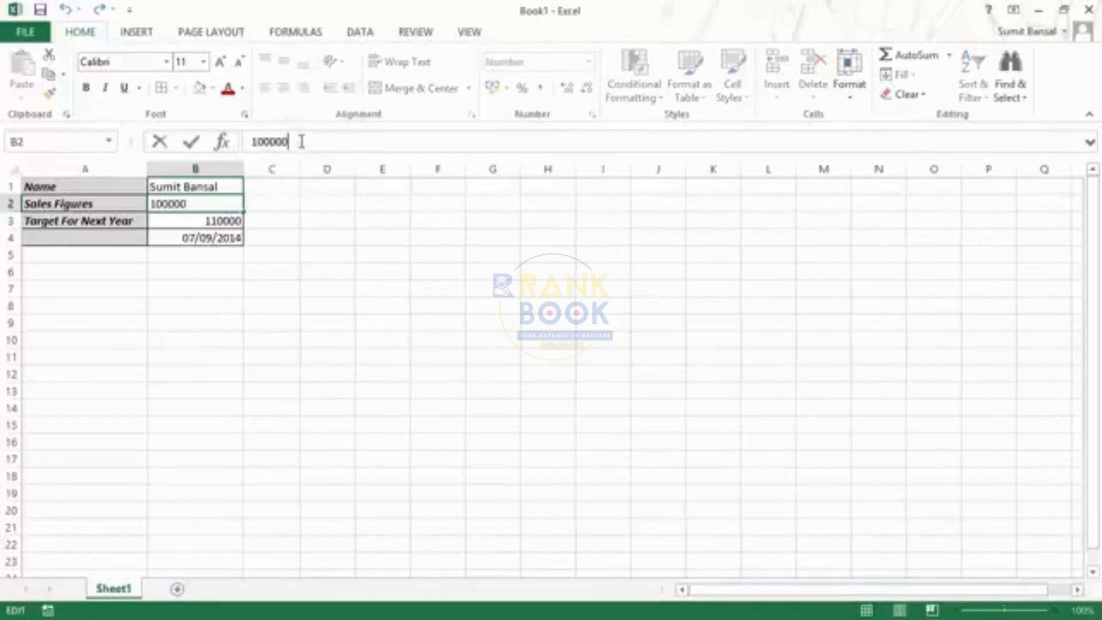
pyautogui.press('BackSpace')
pyautogui.press('BackSpace')
pyautogui.press('BackSpace')
pyautogui.press('BackSpace')
pyautogui.press('BackSpace')
pyautogui.press('BackSpace')
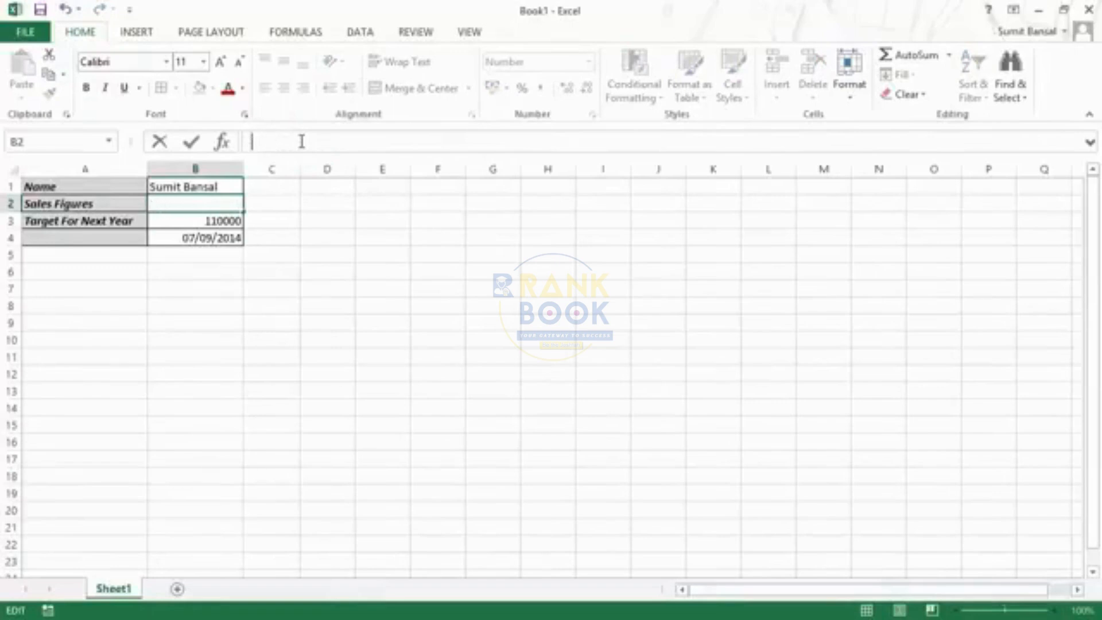
pyautogui.write('150000')
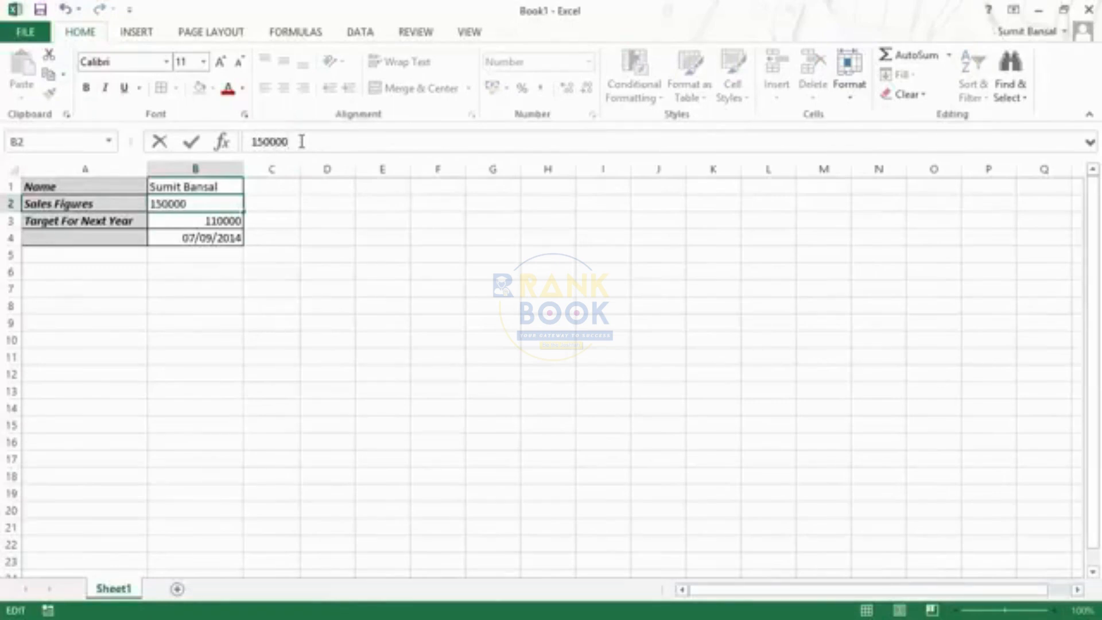
pyautogui.press('Return')
pyautogui.press('Up')
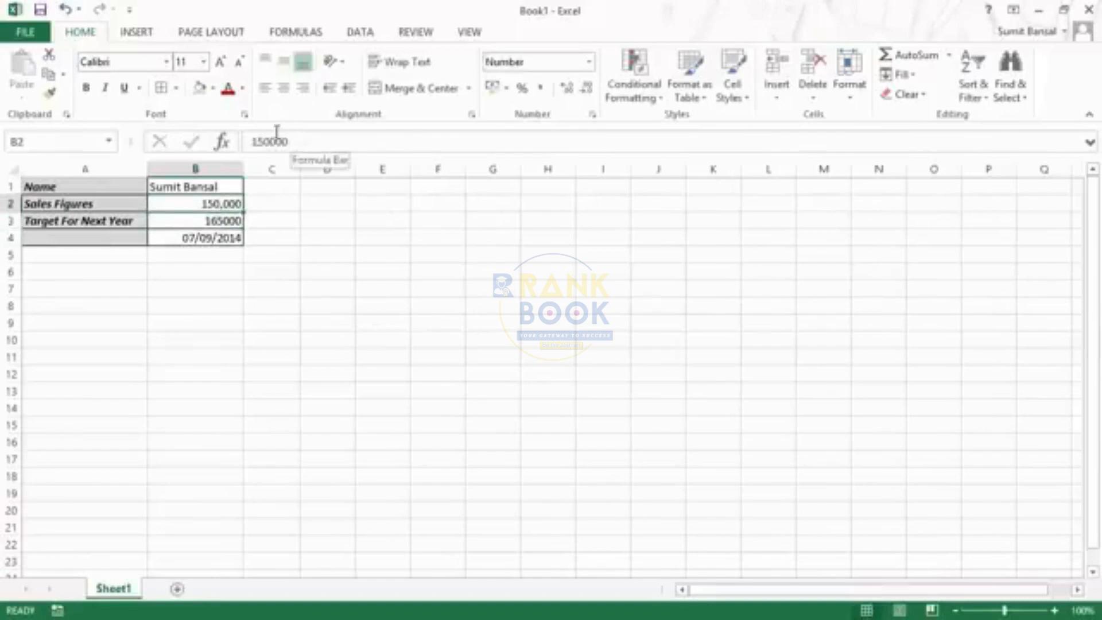
# Edit the sales figure directly inside cell B2 and set it to 180000
pyautogui.doubleClick(199, 203)
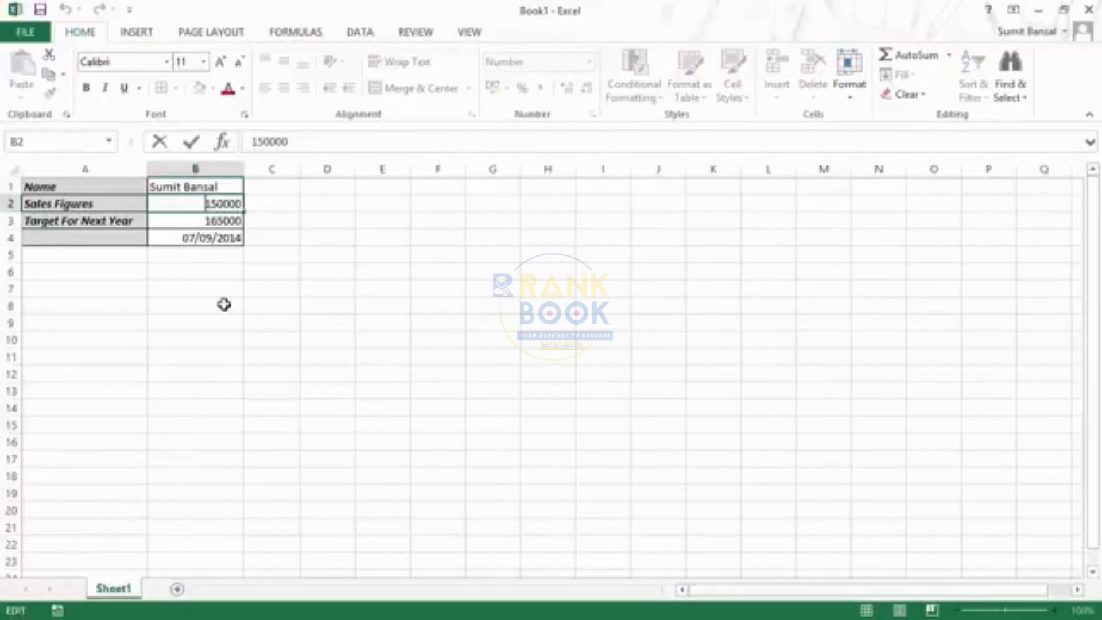
pyautogui.hotkey('shift', 'Right')
pyautogui.hotkey('shift', 'Right')
pyautogui.hotkey('shift', 'Right')
pyautogui.hotkey('shift', 'Right')
pyautogui.hotkey('shift', 'Right')
pyautogui.hotkey('shift', 'Right')
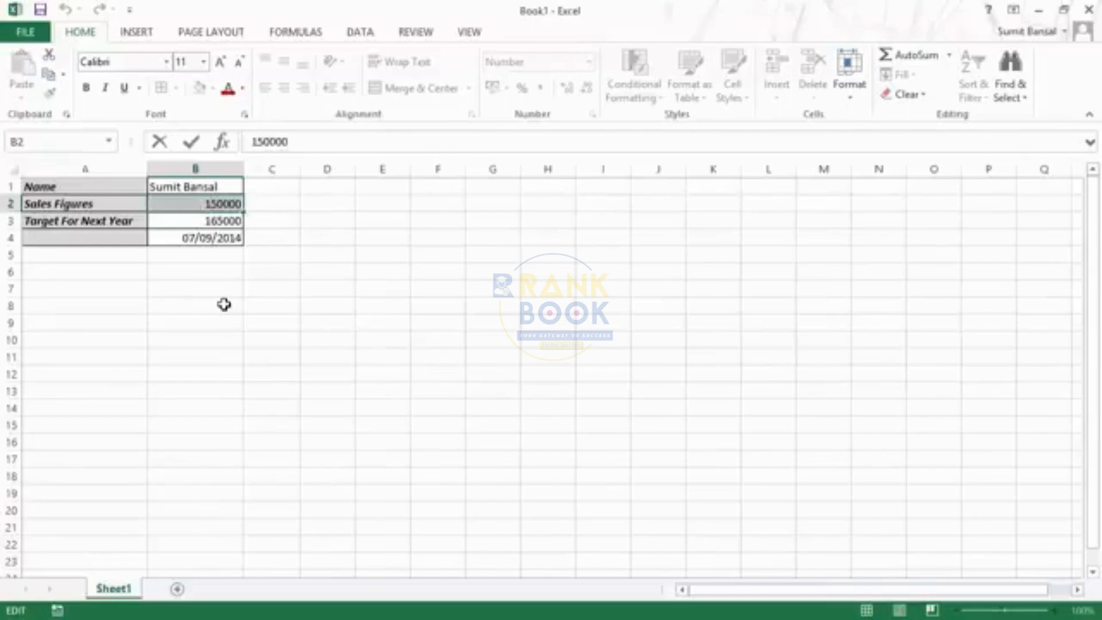
pyautogui.write('18000')
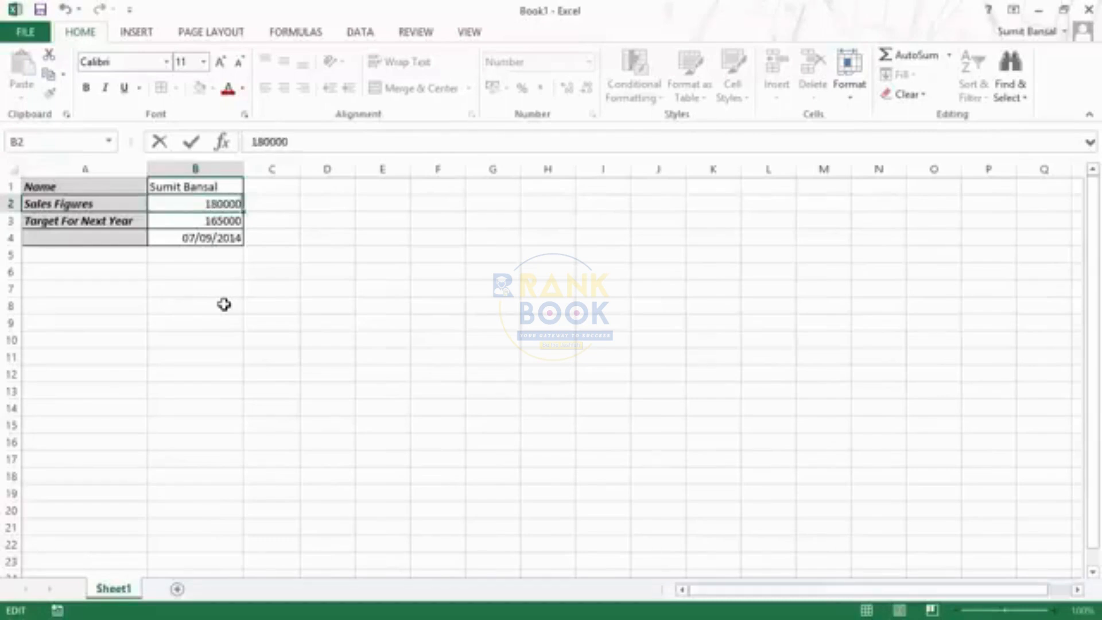
pyautogui.write('0')
pyautogui.press('Return')
pyautogui.press('Up')
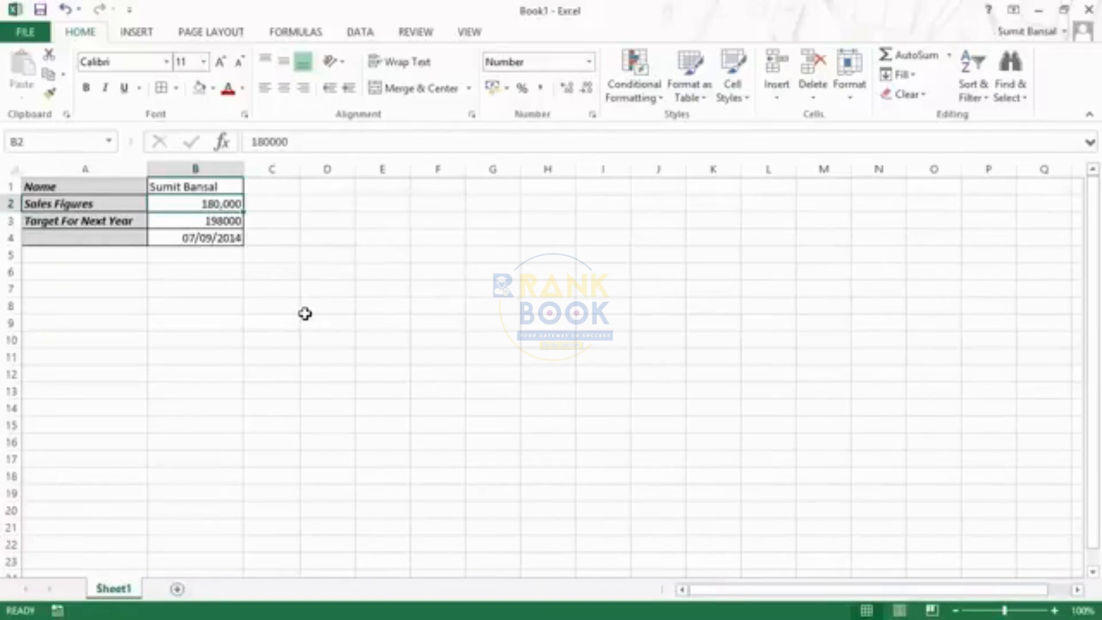
# Replace the digit 8 in B2 with 5 to make it 150000, keeping the cell selected
pyautogui.press('F2')
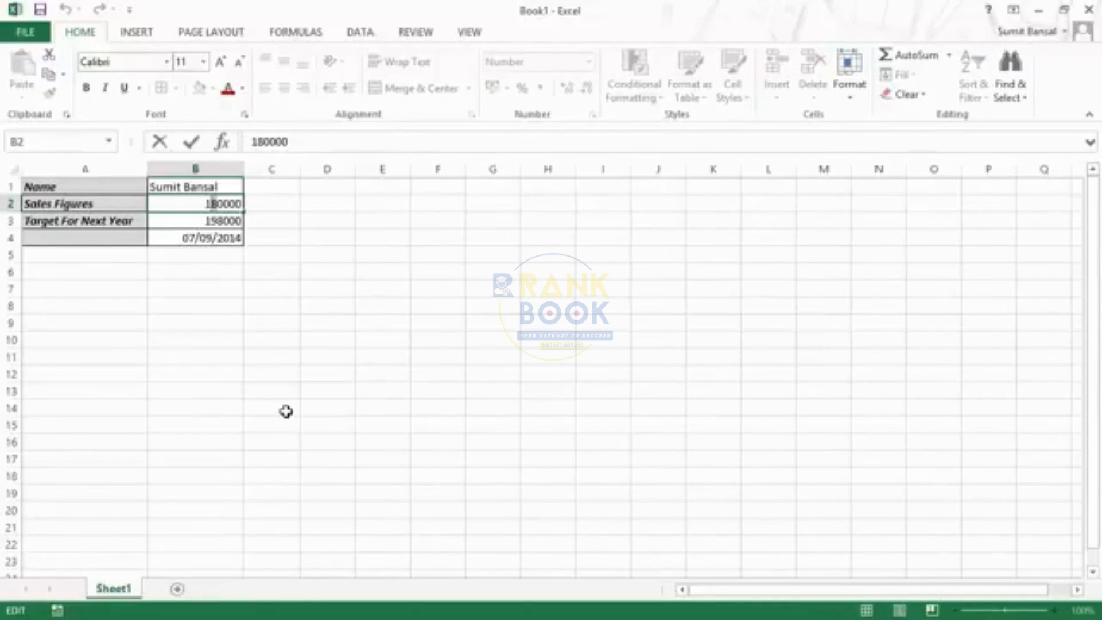
pyautogui.write('5')
pyautogui.hotkey('ctrl', 'Return')
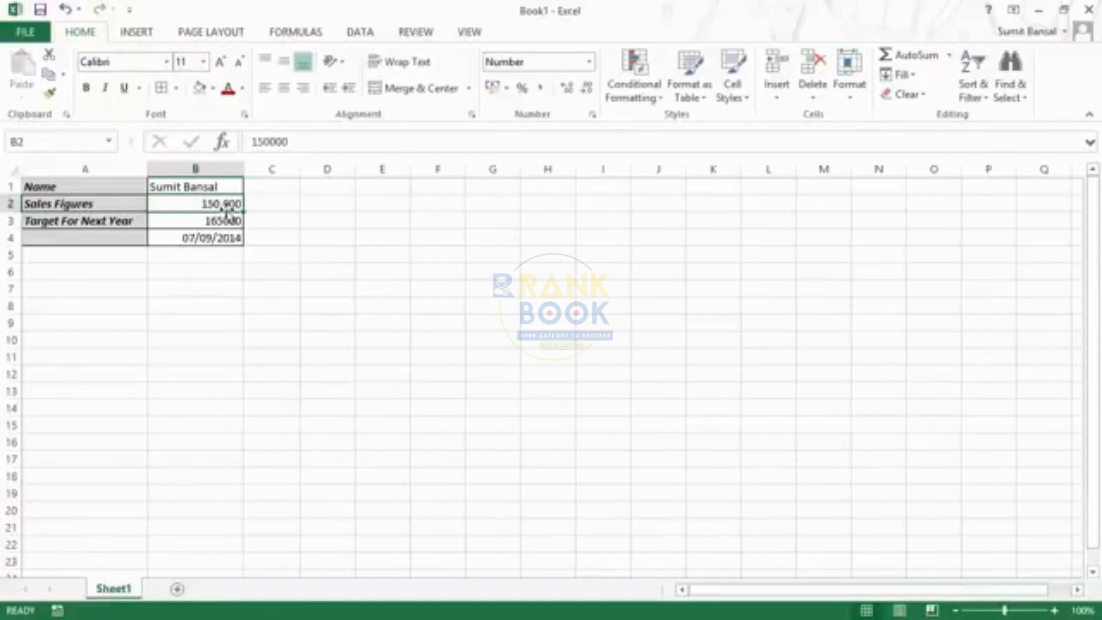
# Enter the value 180000 in cell D2
pyautogui.click(321, 201)
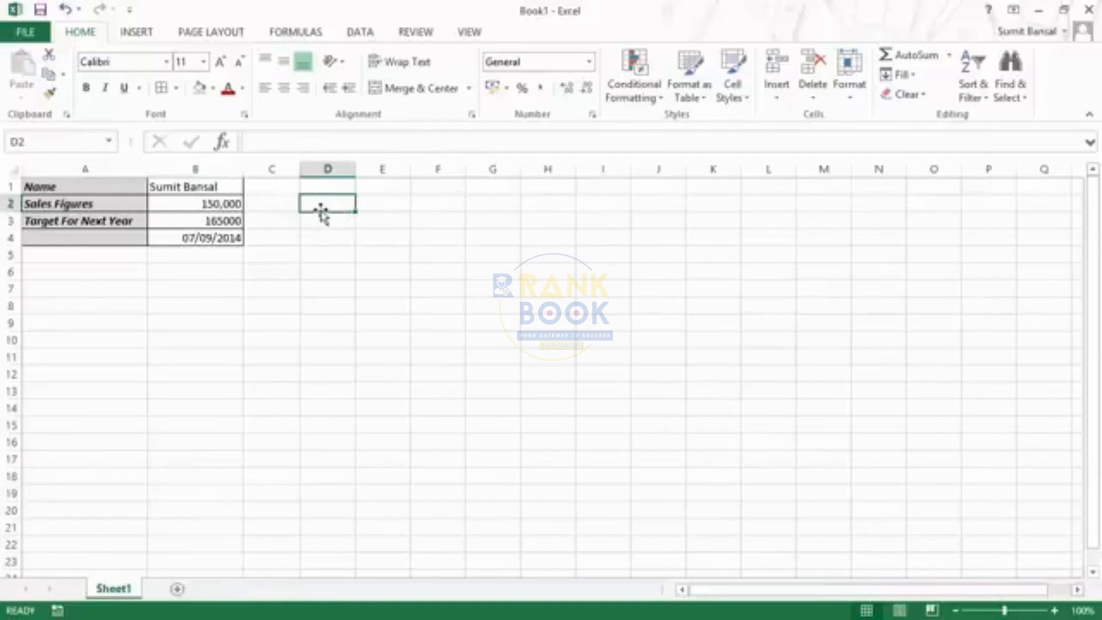
pyautogui.write('180')
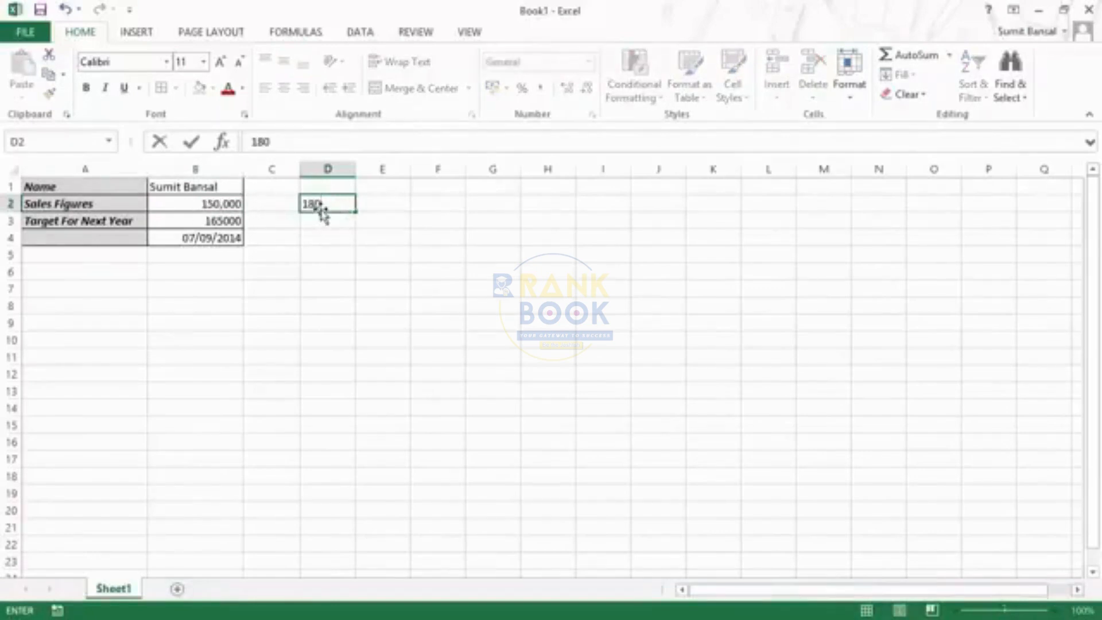
pyautogui.write('000')
pyautogui.press('Return')
# Move the value in D2 onto B2, replacing the existing data, and undo the move
pyautogui.click(322, 207)
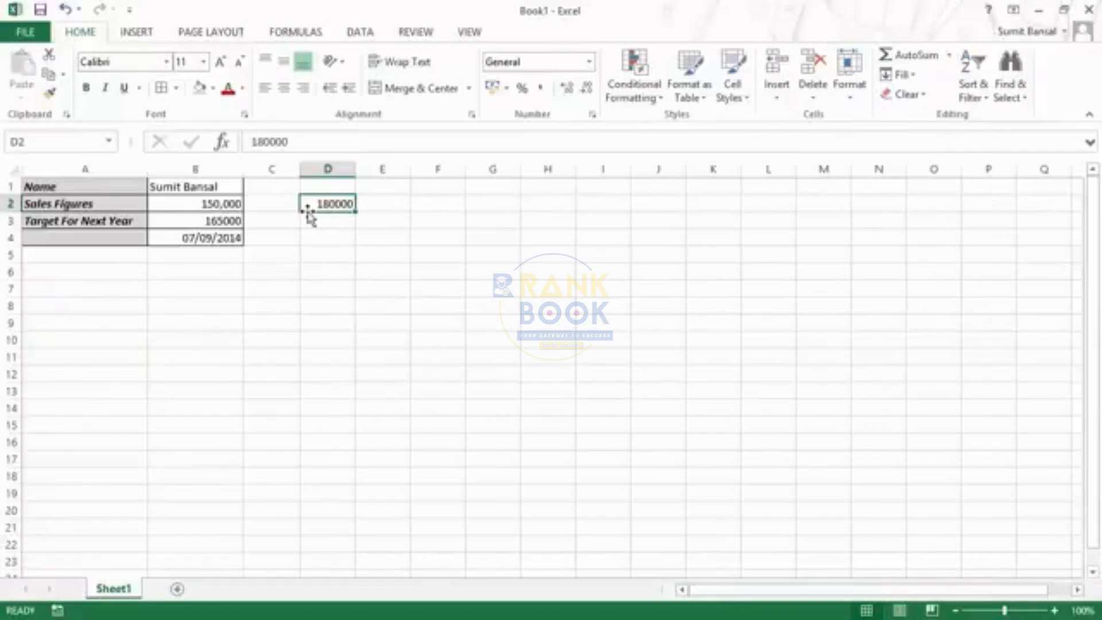
pyautogui.moveTo(309, 212); pyautogui.dragTo(224, 208)
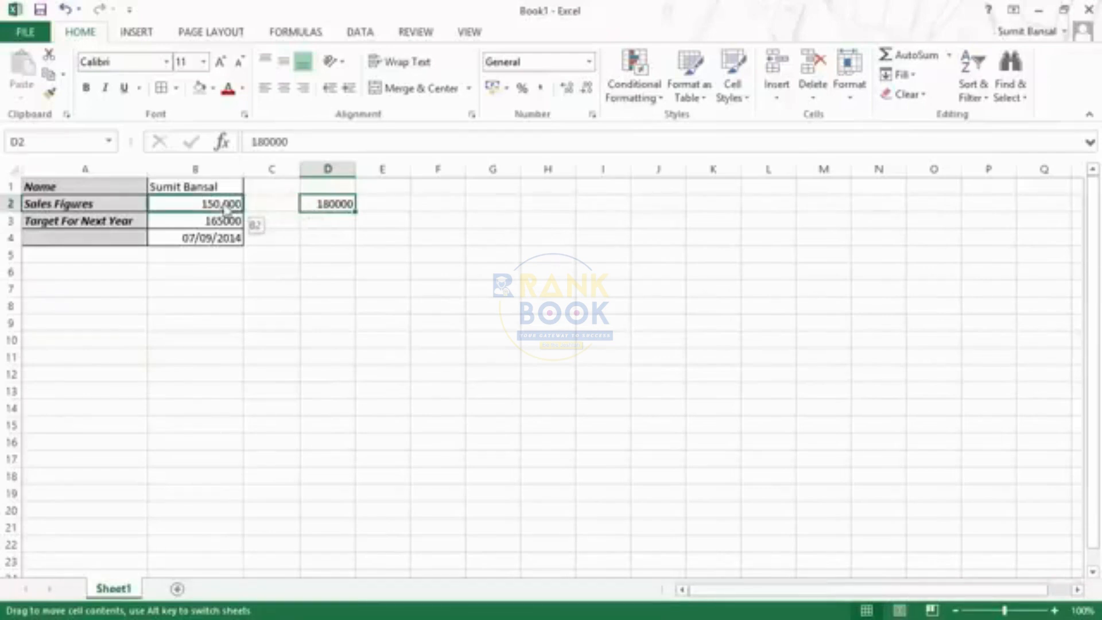
pyautogui.moveTo(224, 208); pyautogui.dragTo(224, 208)
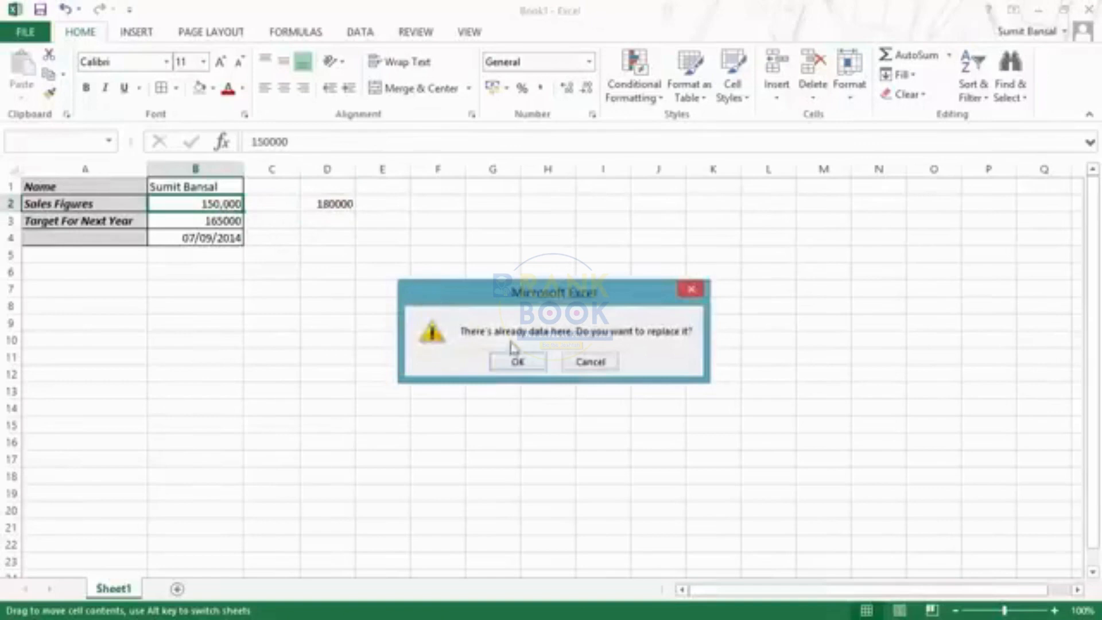
pyautogui.moveTo(480, 292); pyautogui.dragTo(339, 319)
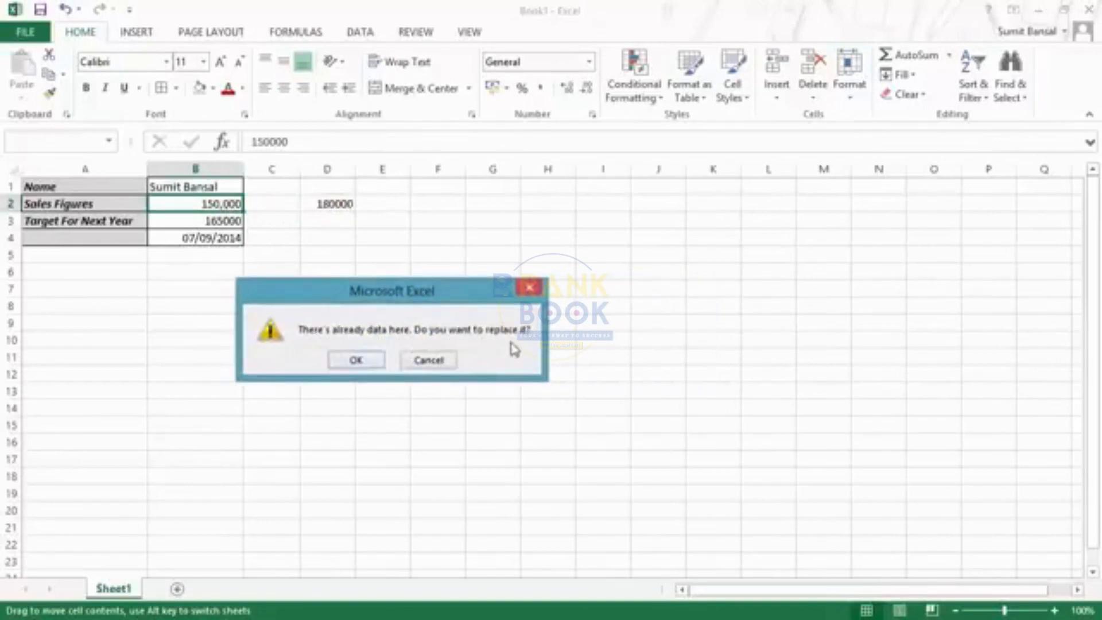
pyautogui.click(359, 362)
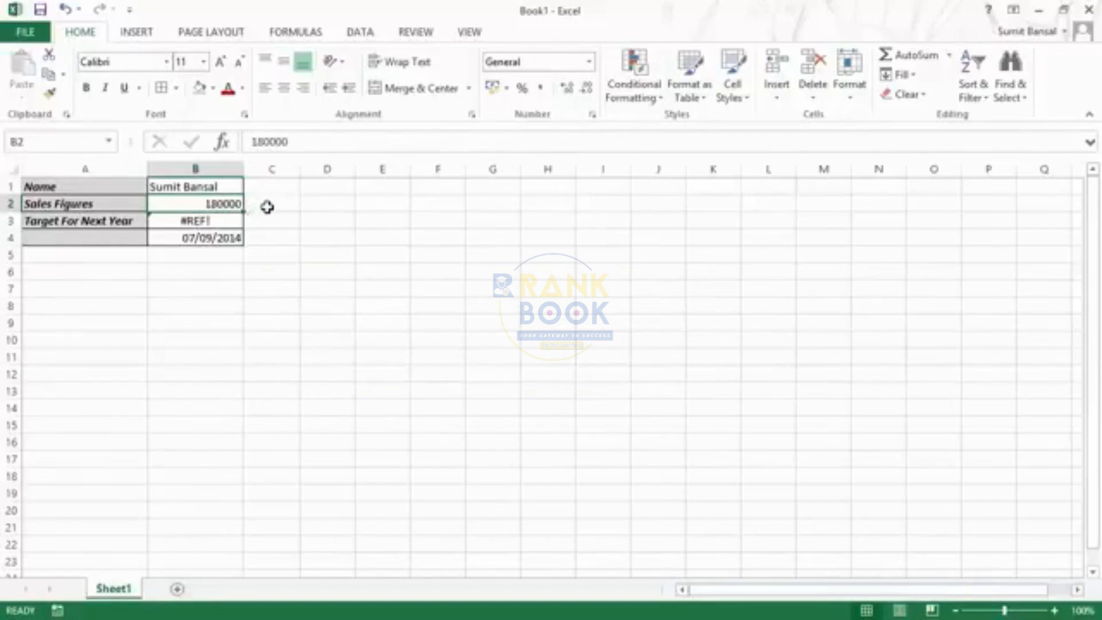
pyautogui.hotkey('ctrl', 'z')
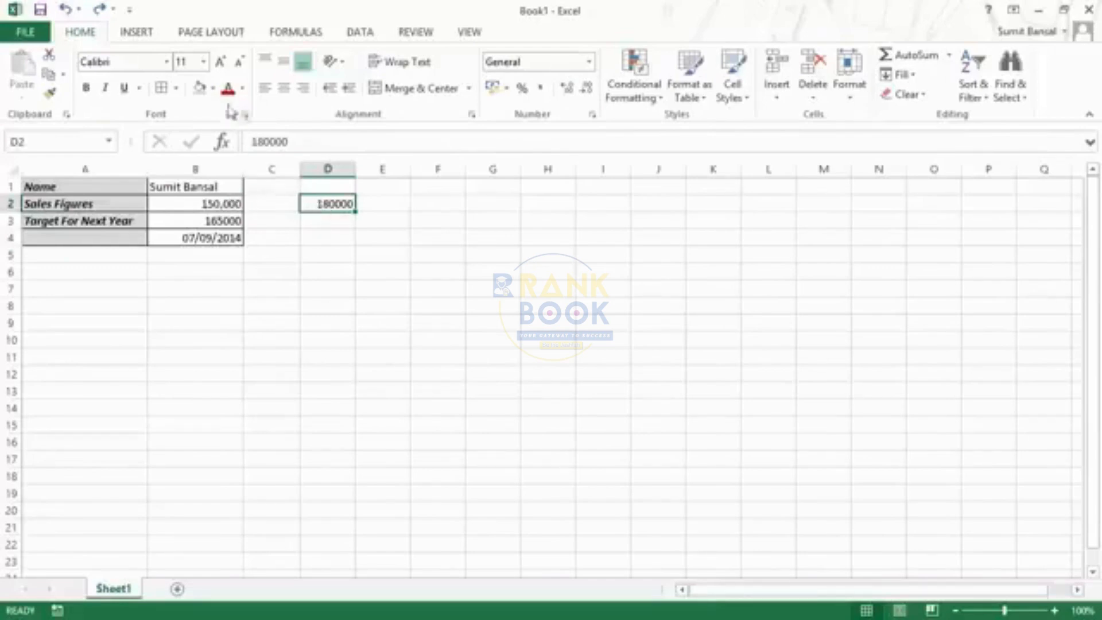
# Give cell D2 an orange fill and move it onto B2, replacing the existing data
pyautogui.click(213, 88)
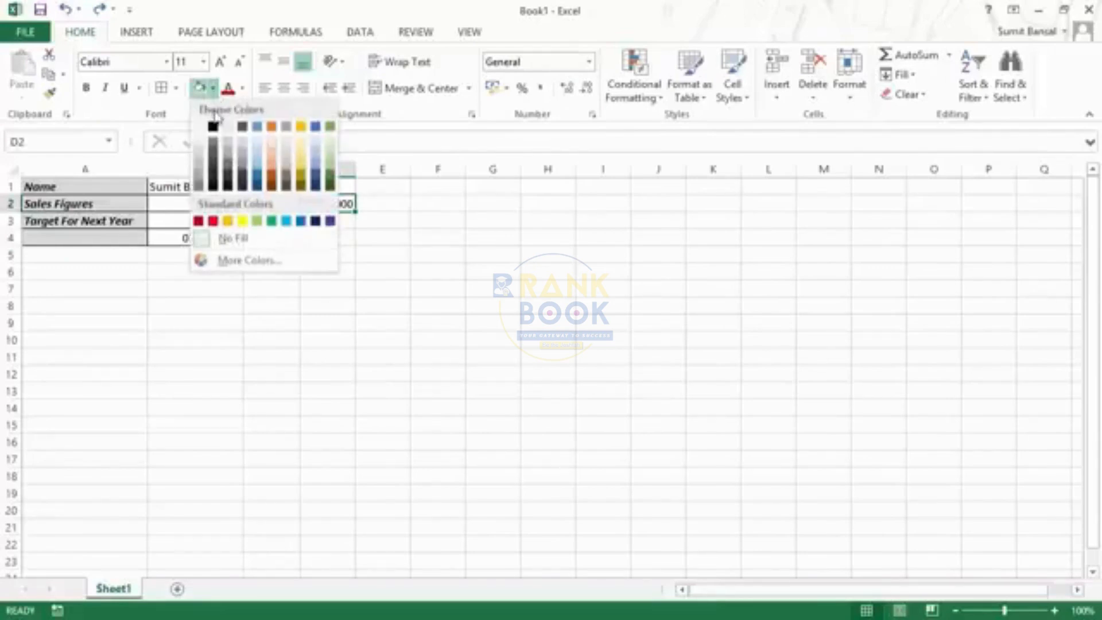
pyautogui.click(273, 179)
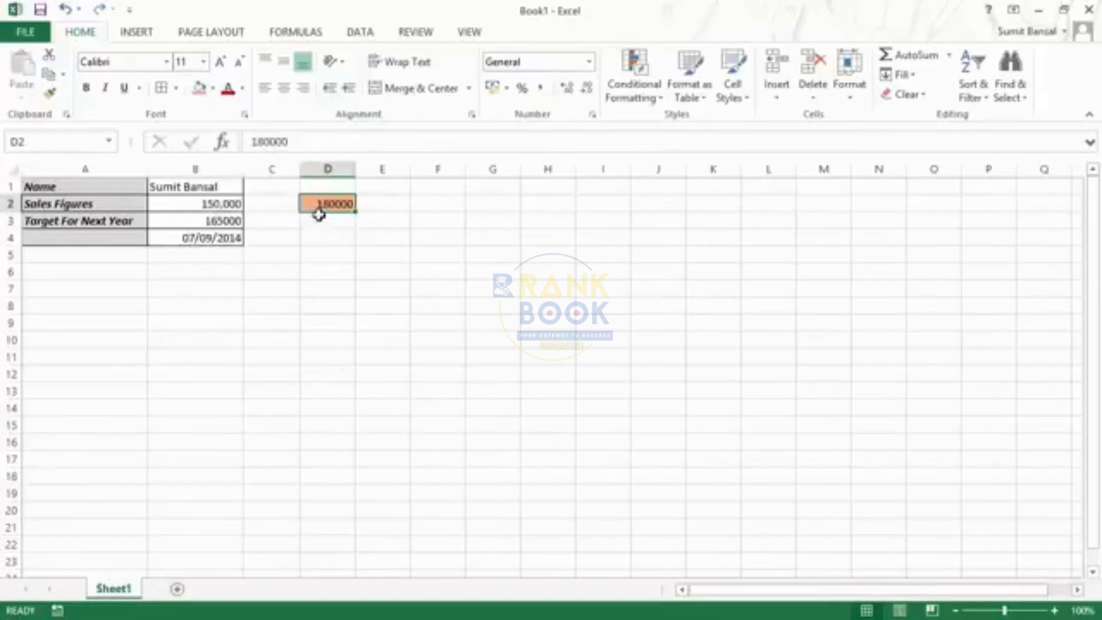
pyautogui.moveTo(316, 212); pyautogui.dragTo(215, 217)
pyautogui.click(507, 361)
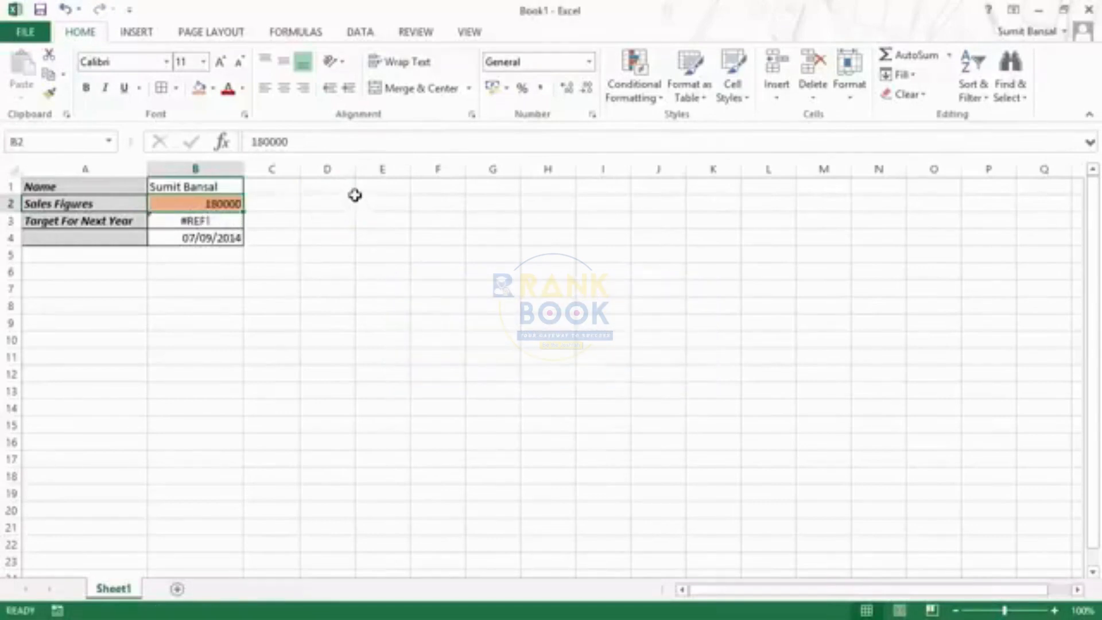
# Repair the target formula in B3 by replacing its broken reference with B2, making it =B2*1.1
pyautogui.click(222, 221)
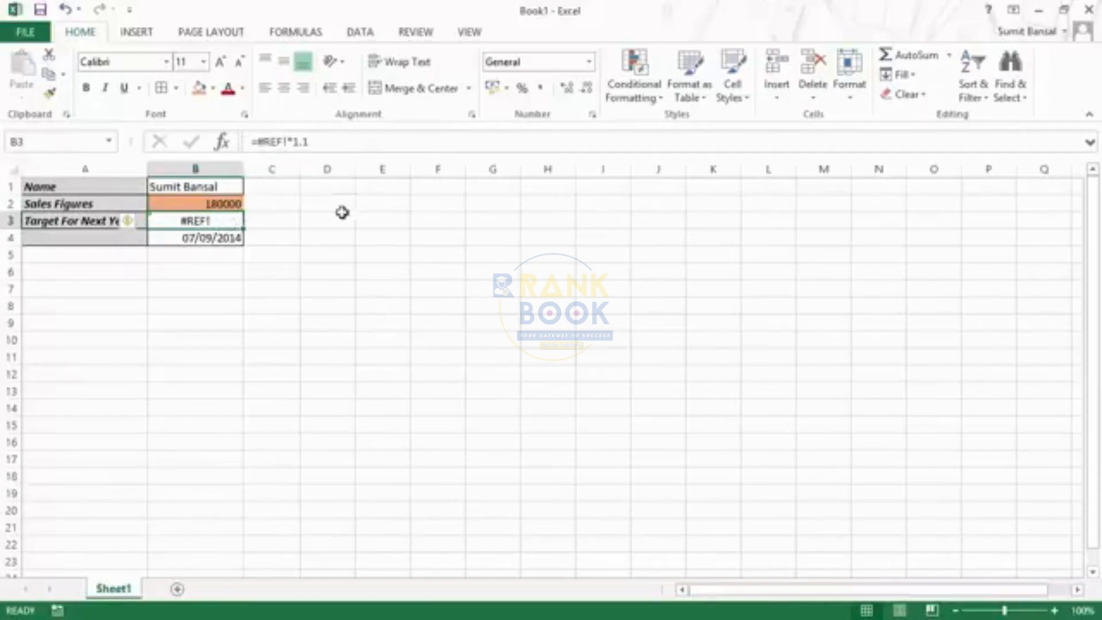
pyautogui.doubleClick(215, 223)
pyautogui.click(189, 221)
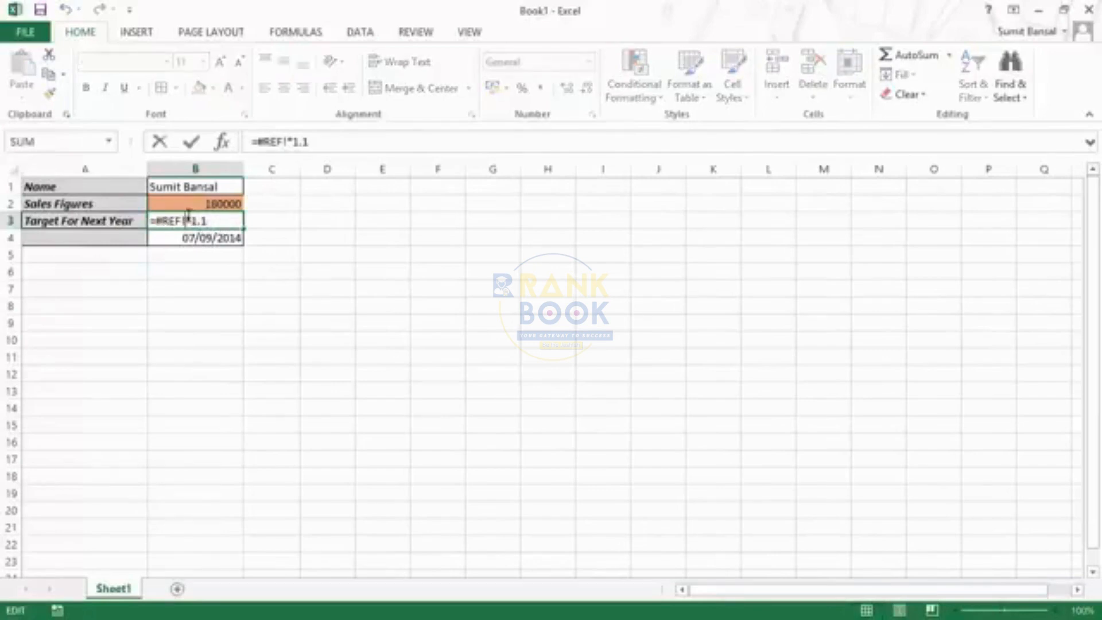
pyautogui.press('BackSpace')
pyautogui.press('BackSpace')
pyautogui.press('BackSpace')
pyautogui.press('BackSpace')
pyautogui.press('BackSpace')
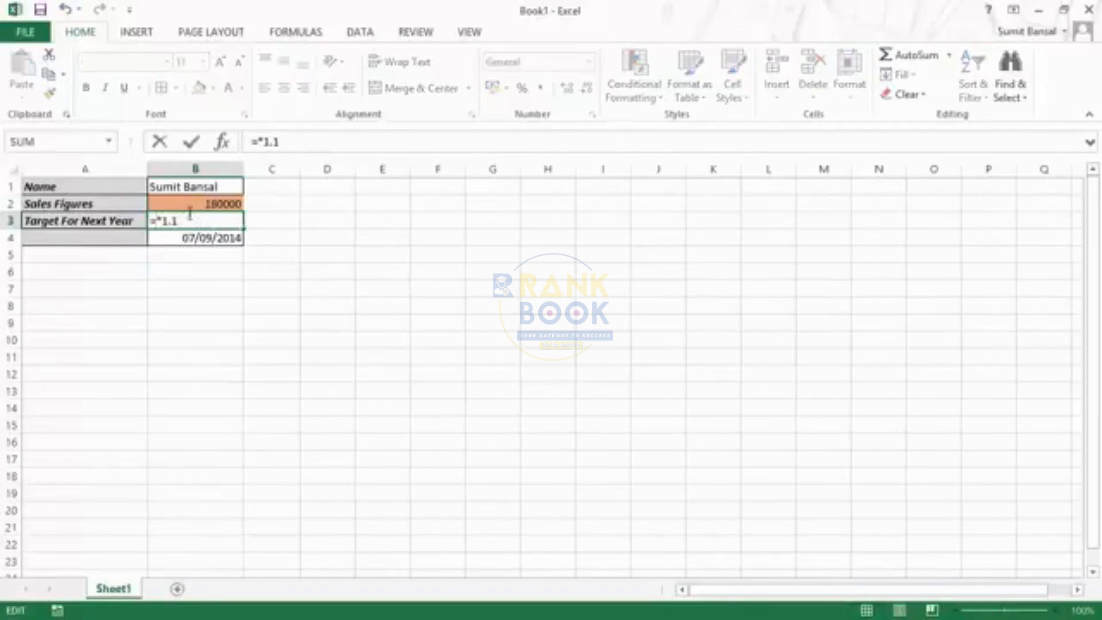
pyautogui.click(192, 203)
pyautogui.press('Return')
pyautogui.press('Up')
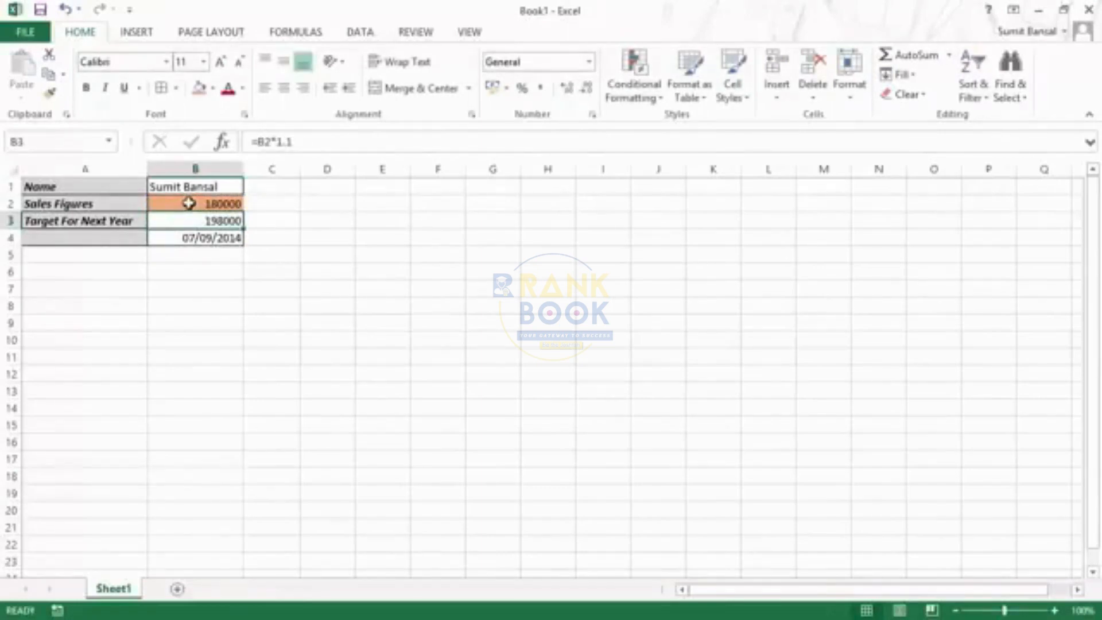
pyautogui.moveTo(117, 186); pyautogui.dragTo(190, 236)
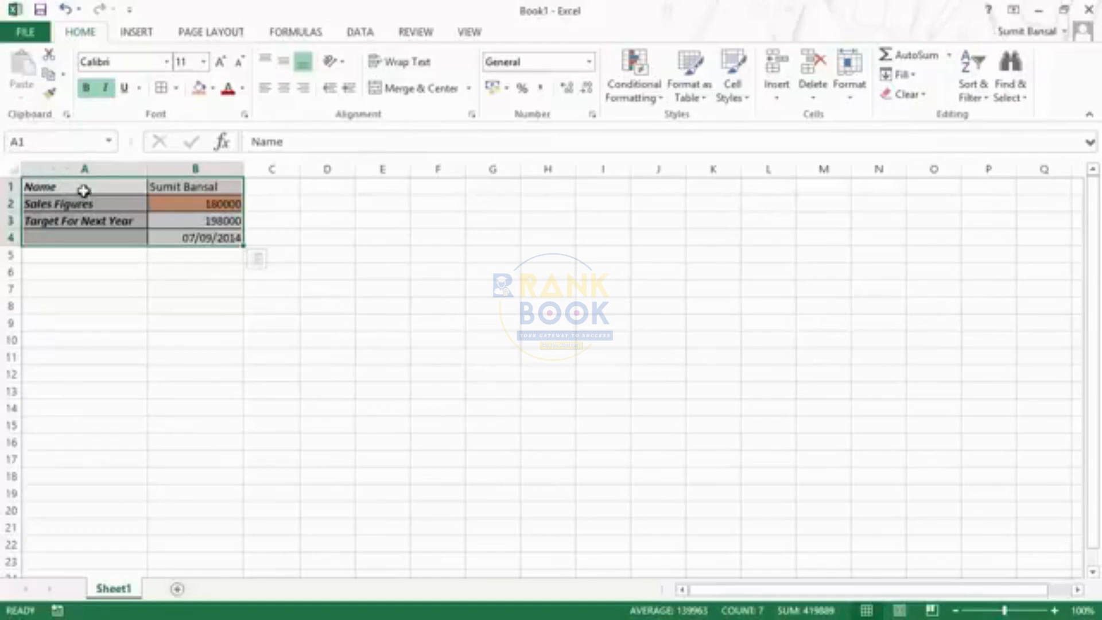
pyautogui.press('F2')
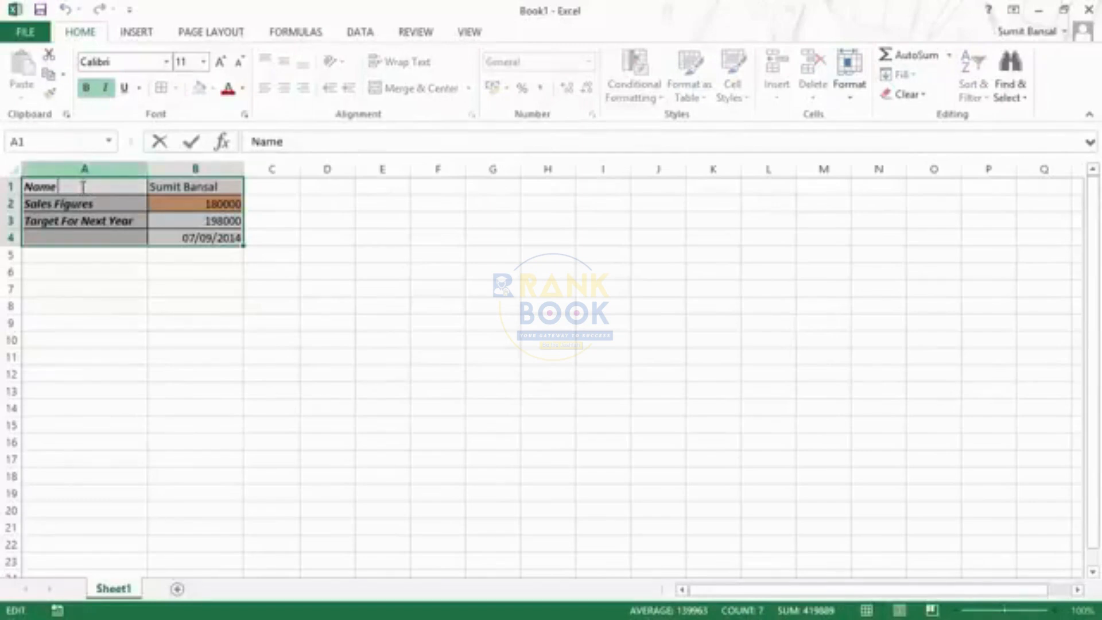
pyautogui.press('Escape')
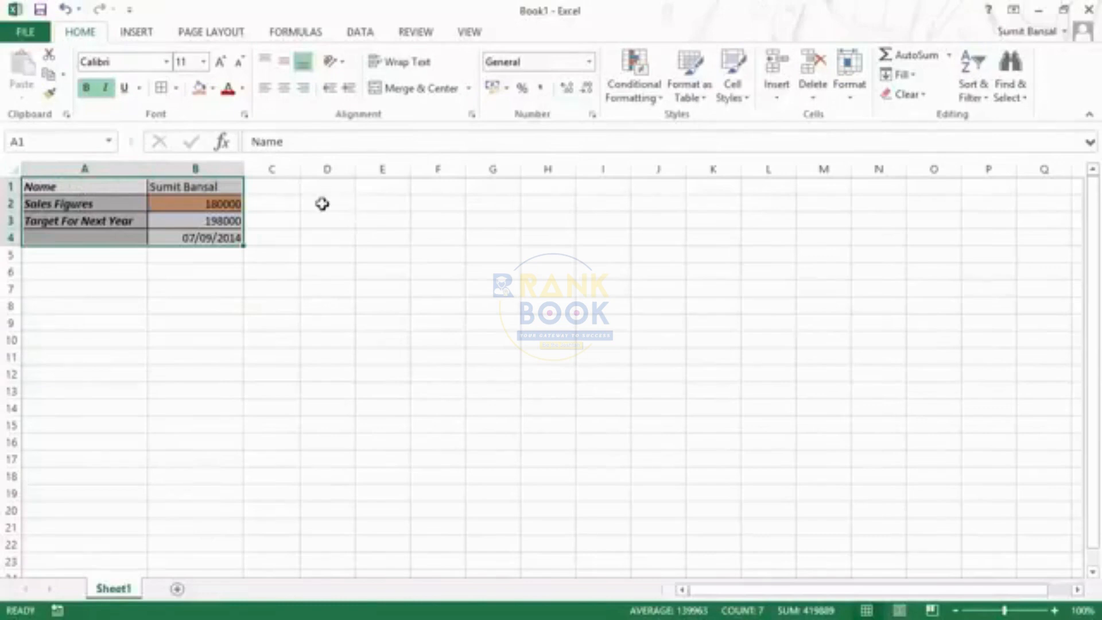
# Enter the label Sales Value in cell D2 and the value 100000 in cell E2
pyautogui.click(322, 204)
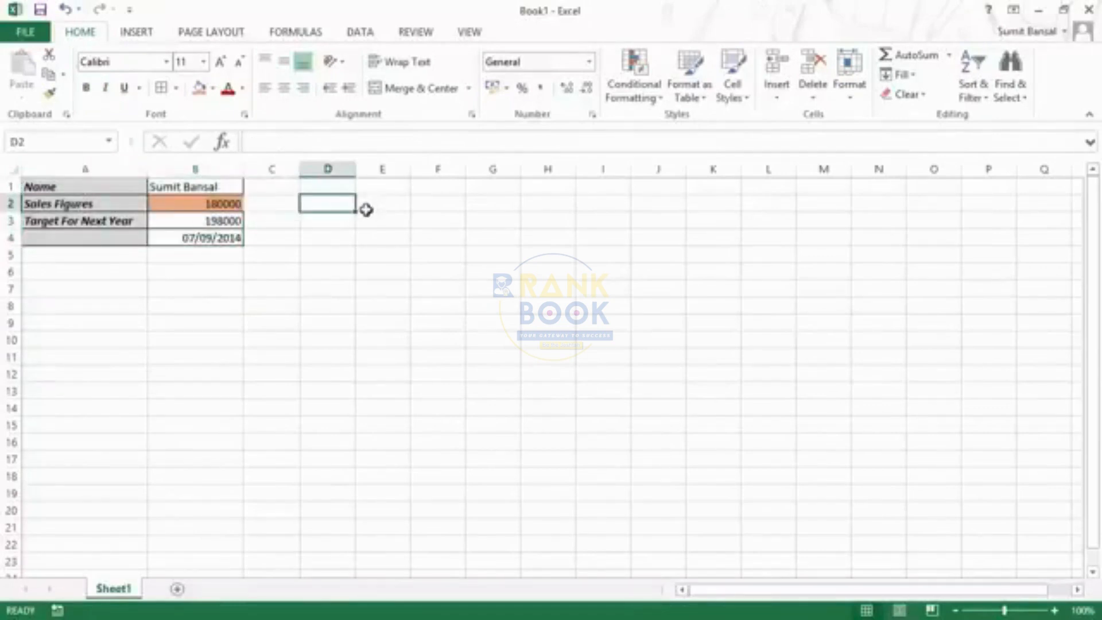
pyautogui.write('Sales Val')
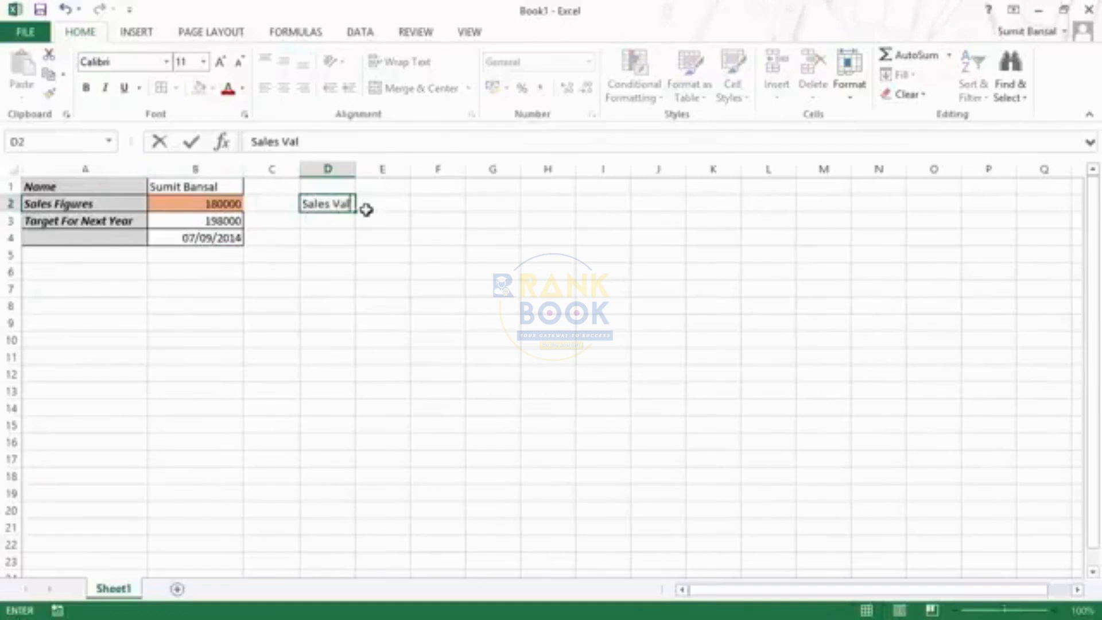
pyautogui.write('ue')
pyautogui.press('Tab')
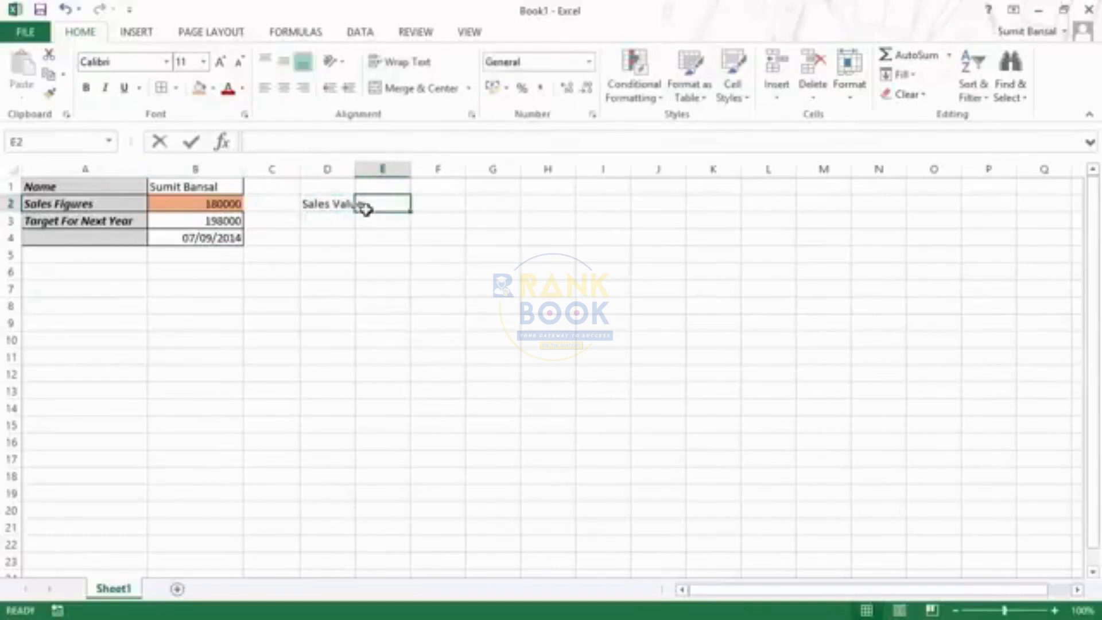
pyautogui.write('100000')
pyautogui.press('Return')
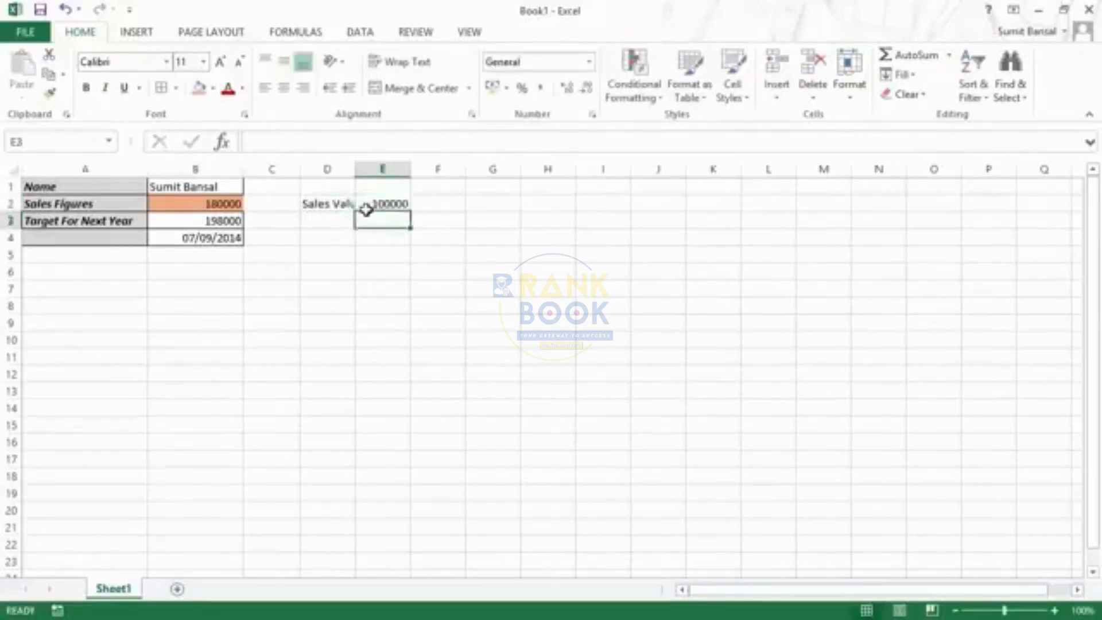
# Move the range D2:E2 onto A2:B2, replacing the existing data there
pyautogui.click(351, 206)
pyautogui.moveTo(337, 204); pyautogui.dragTo(138, 211)
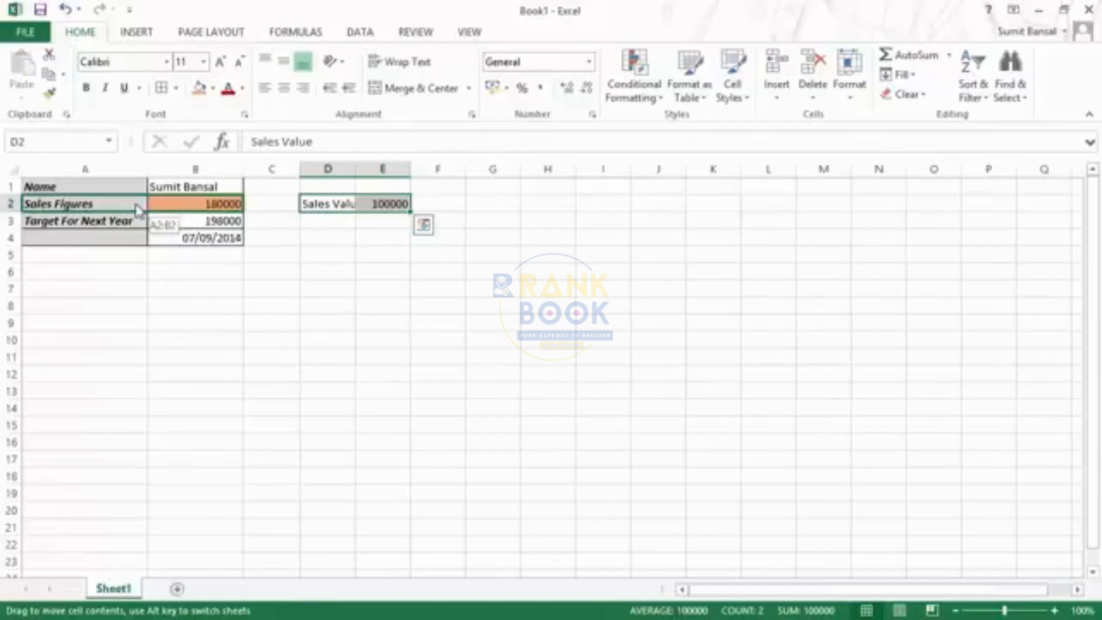
pyautogui.moveTo(138, 210); pyautogui.dragTo(138, 210)
pyautogui.moveTo(508, 290); pyautogui.dragTo(415, 253)
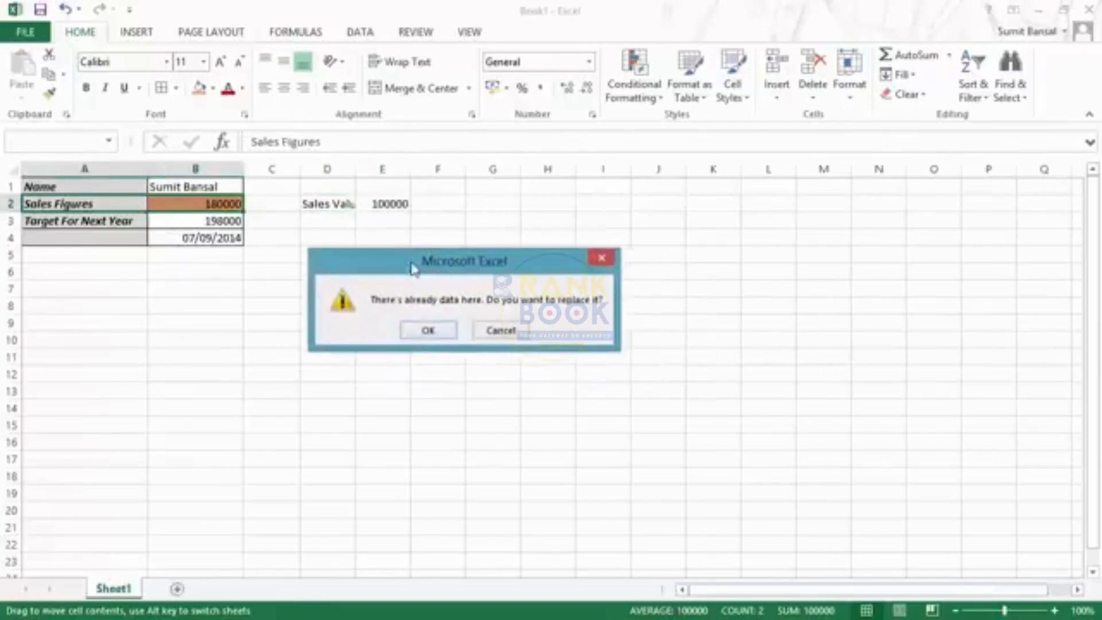
pyautogui.click(428, 329)
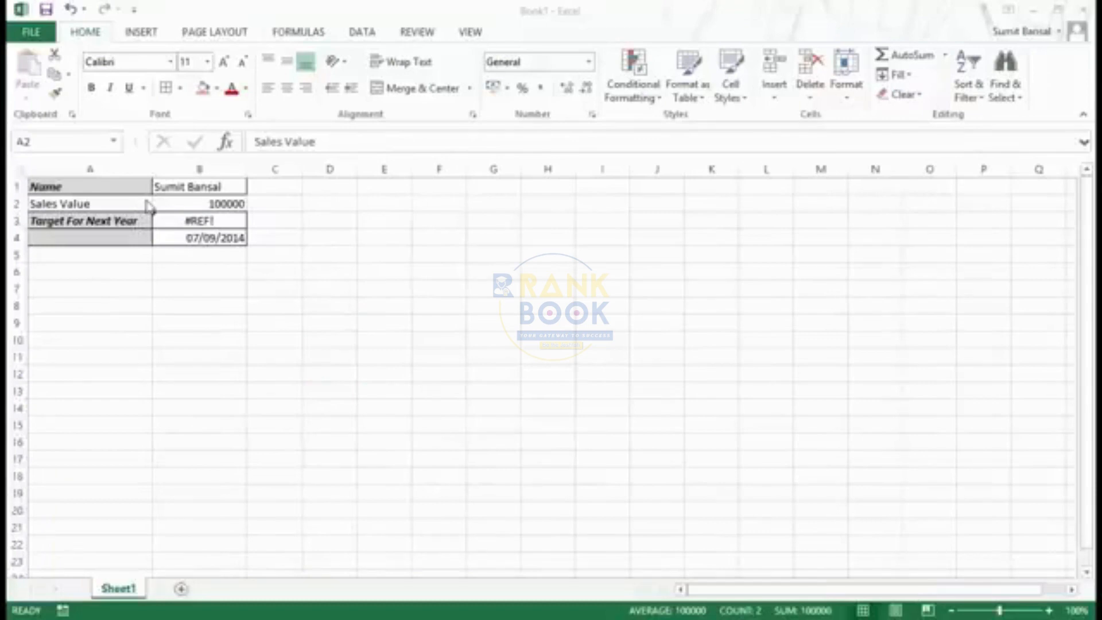
pyautogui.click(121, 206)
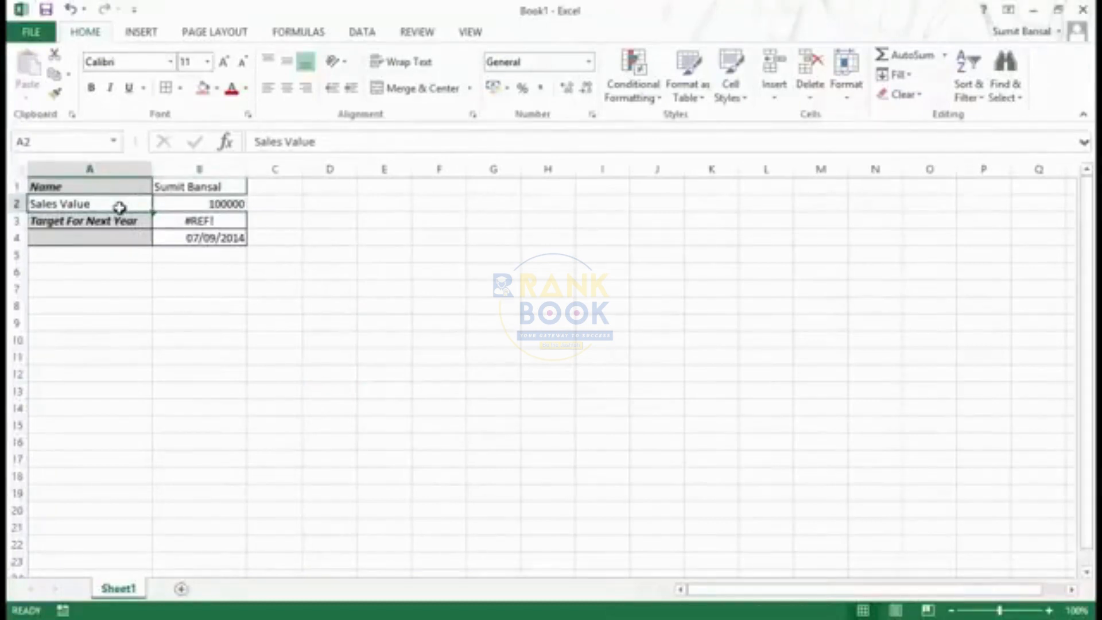
pyautogui.doubleClick(119, 207)
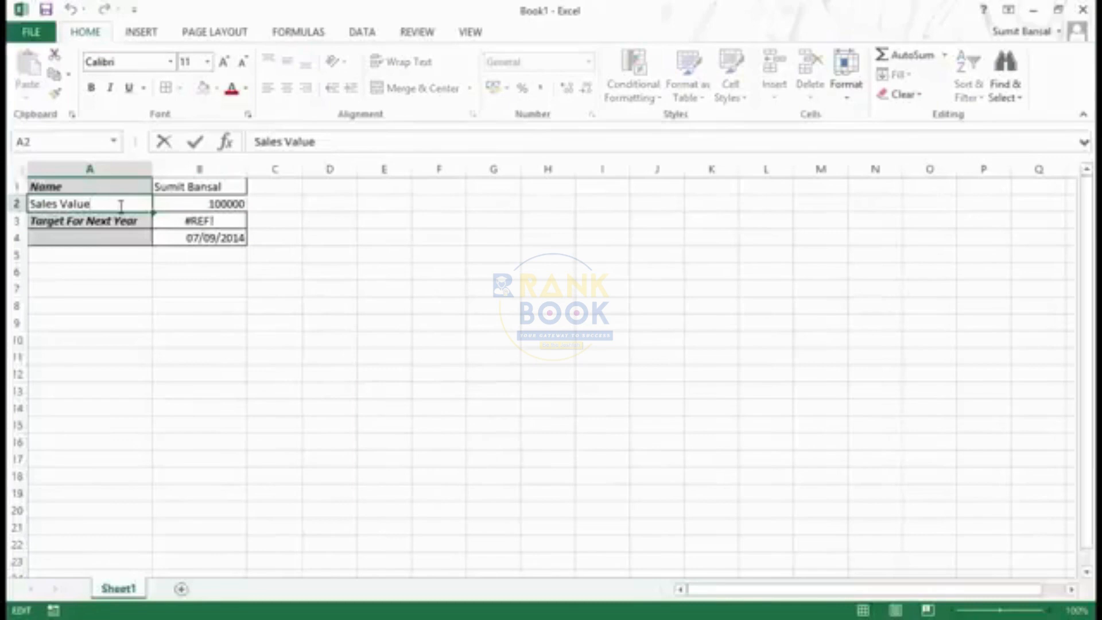
pyautogui.hotkey('shift', 'Left')
pyautogui.hotkey('shift', 'Left')
pyautogui.hotkey('shift', 'Left')
pyautogui.hotkey('shift', 'Left')
pyautogui.hotkey('shift', 'Left')
pyautogui.write('Figures')
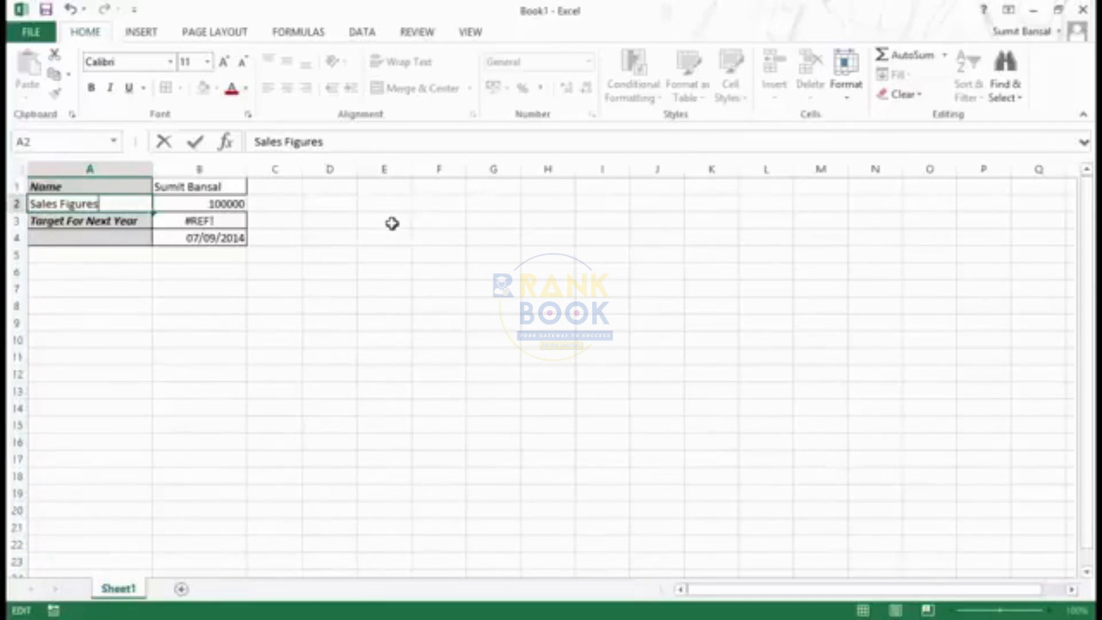
pyautogui.press('Escape')
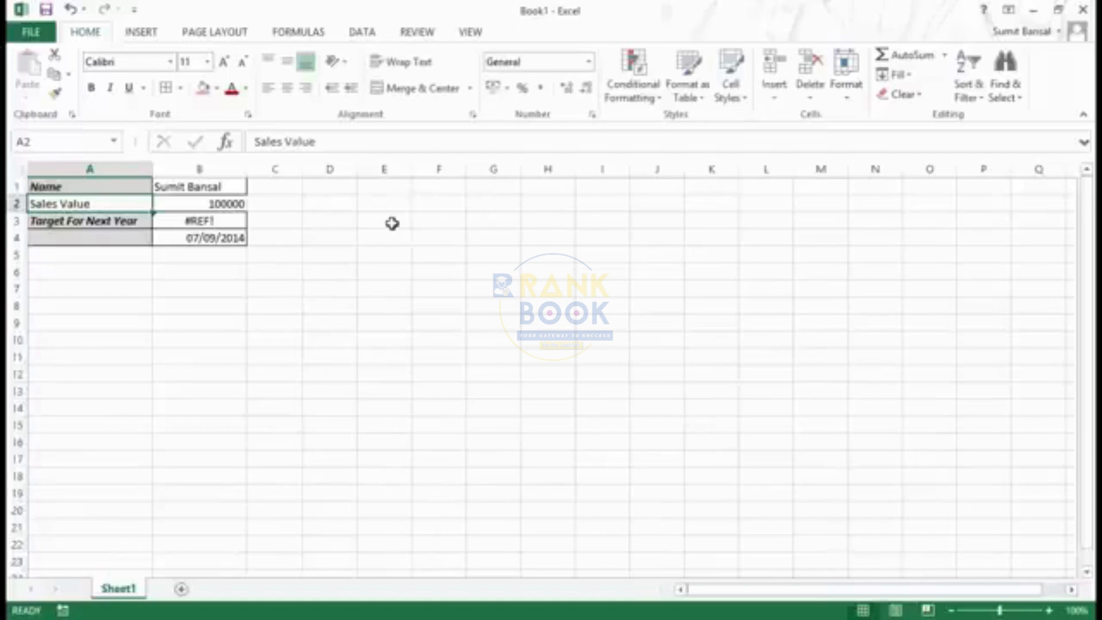
# Edit the label in A2, replacing the word Value so that it reads Sales Figures
pyautogui.doubleClick(112, 204)
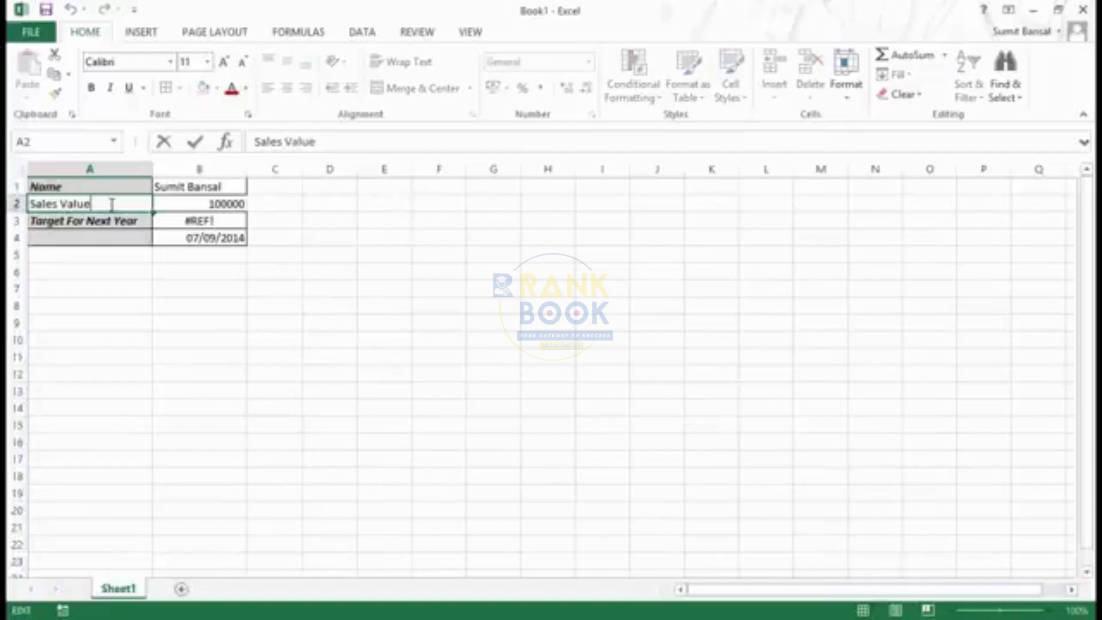
pyautogui.press('BackSpace')
pyautogui.press('BackSpace')
pyautogui.press('BackSpace')
pyautogui.press('BackSpace')
pyautogui.press('BackSpace')
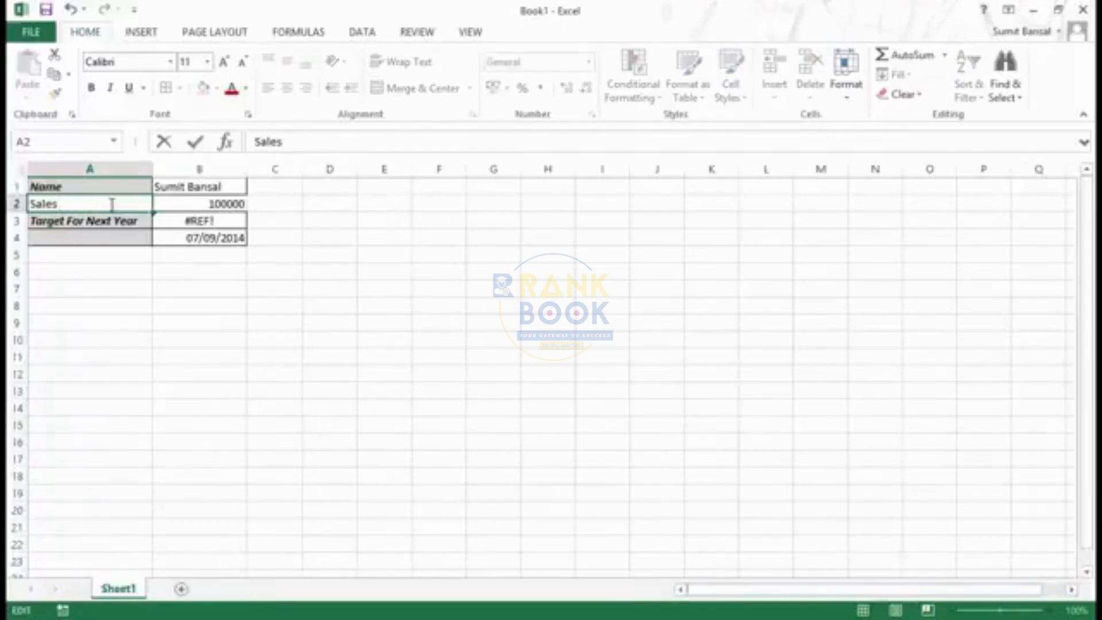
pyautogui.write('Figures')
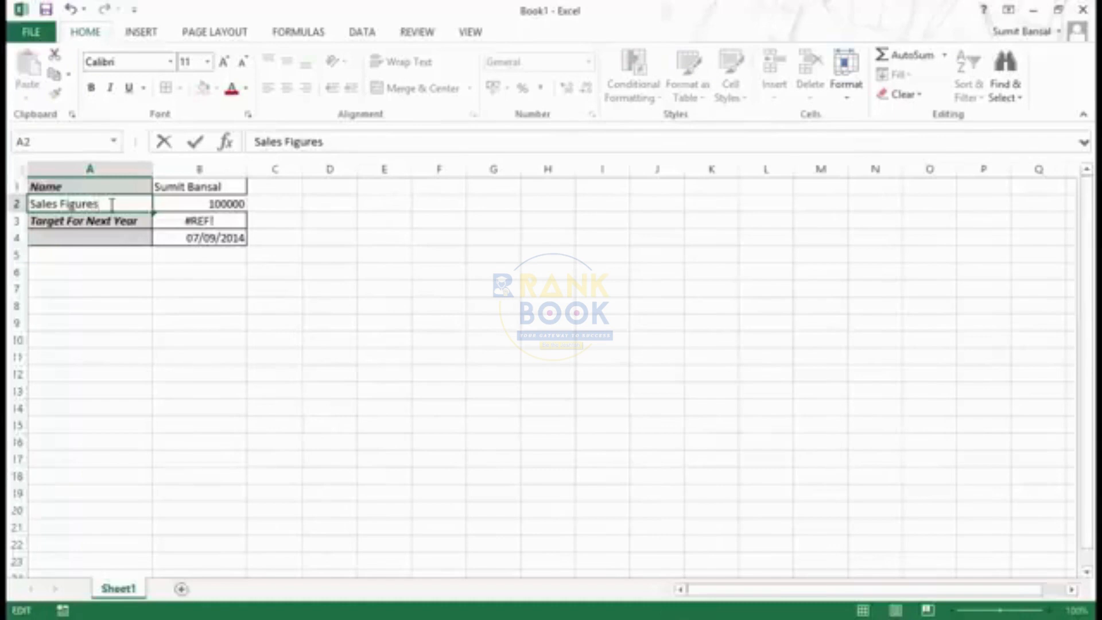
pyautogui.press('Return')
pyautogui.press('Up')
pyautogui.press('Right')
pyautogui.press('Left')
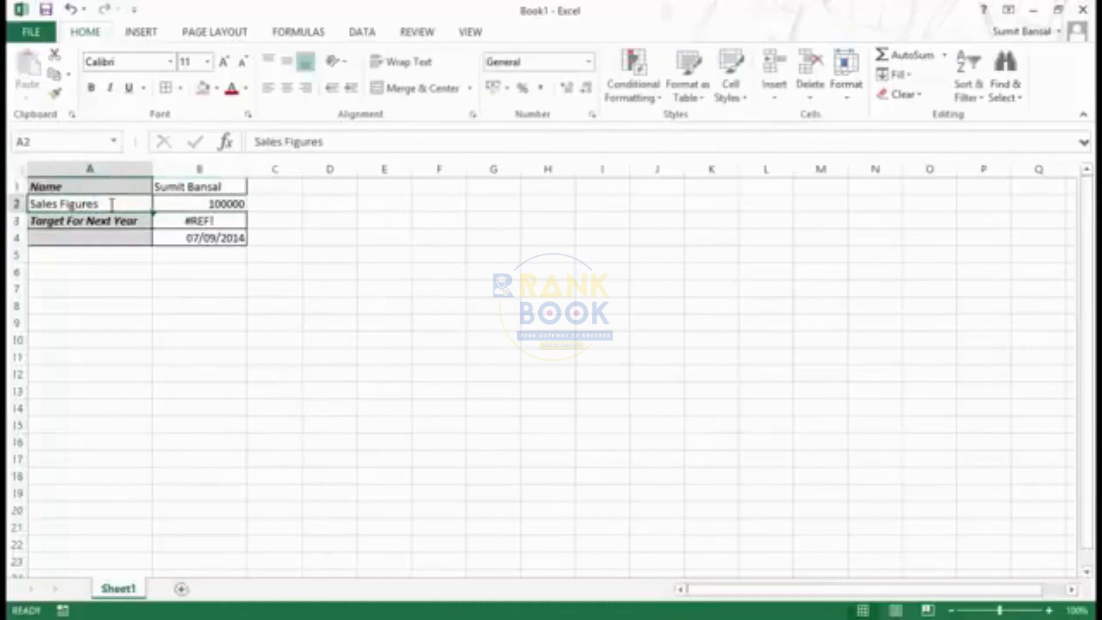
pyautogui.click(392, 203)
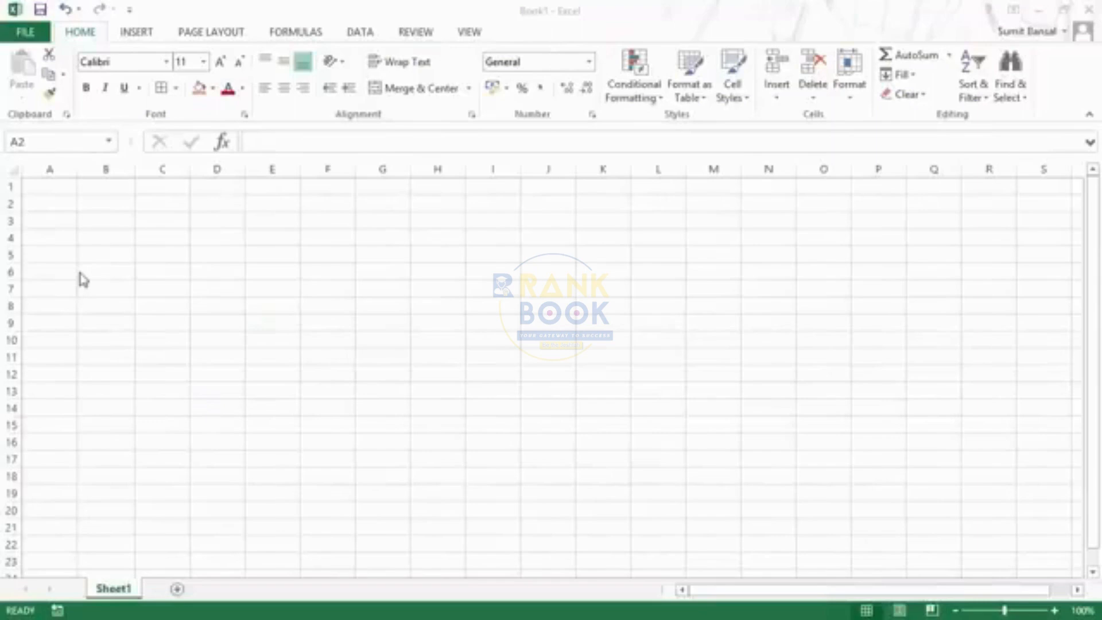
# On the blank sheet, enter the headers Months in A1 and Sales target in B1
pyautogui.click(51, 185)
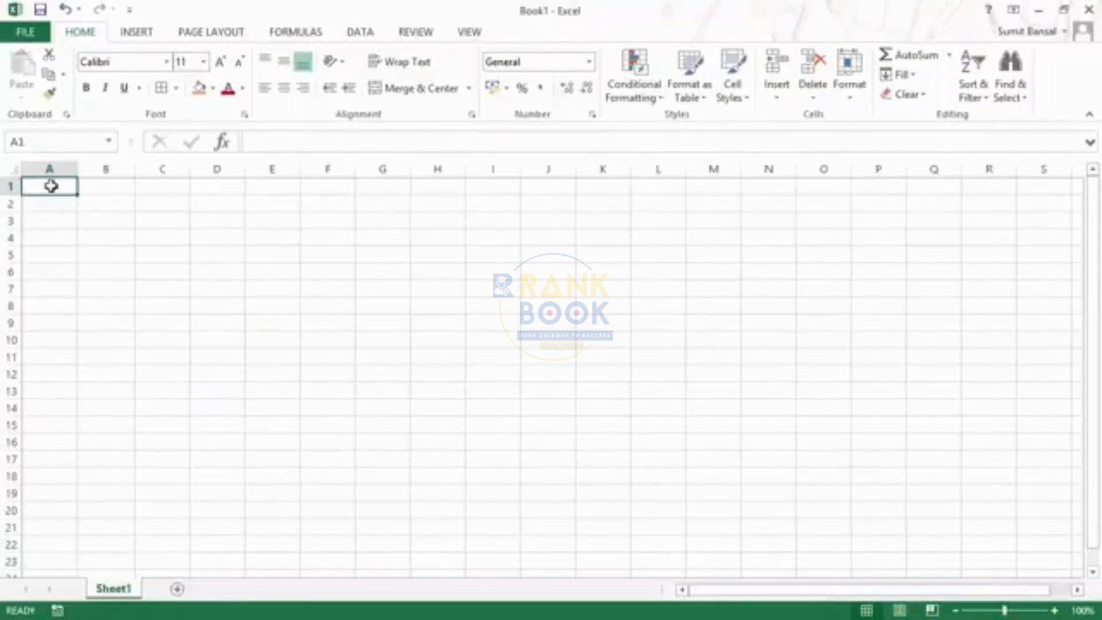
pyautogui.write('Months')
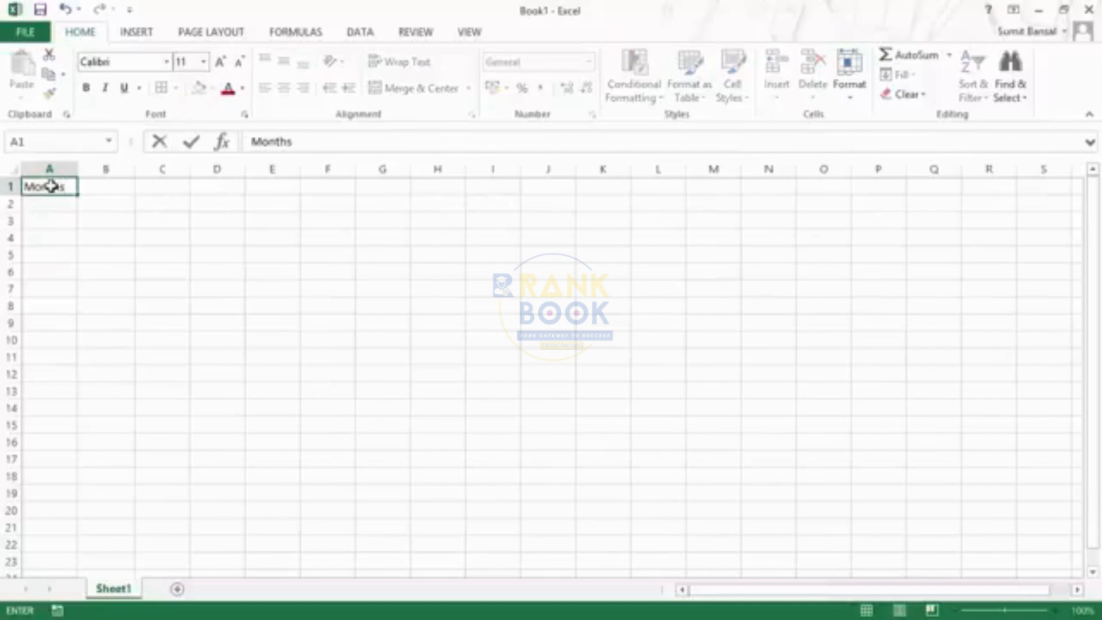
pyautogui.press('Tab')
pyautogui.write('Sales')
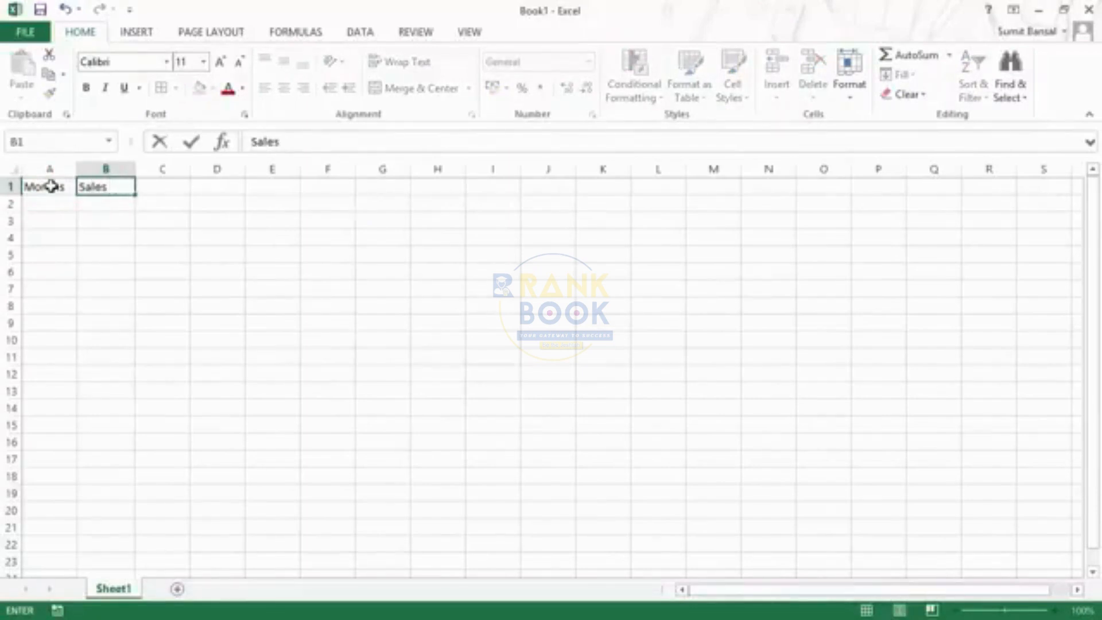
pyautogui.write(' Figur')
pyautogui.press('BackSpace')
pyautogui.press('BackSpace')
pyautogui.press('BackSpace')
pyautogui.press('BackSpace')
pyautogui.press('BackSpace')
pyautogui.press('BackSpace')
pyautogui.write('target')
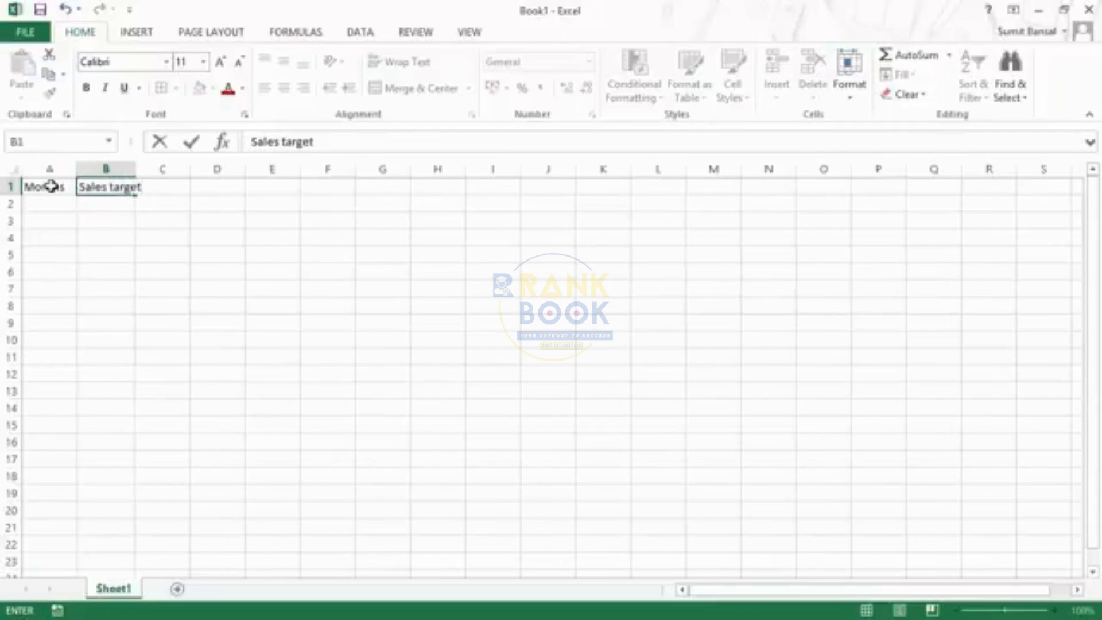
pyautogui.press('Return')
# Enter January in cell A2 and February in cell A3
pyautogui.write('J')
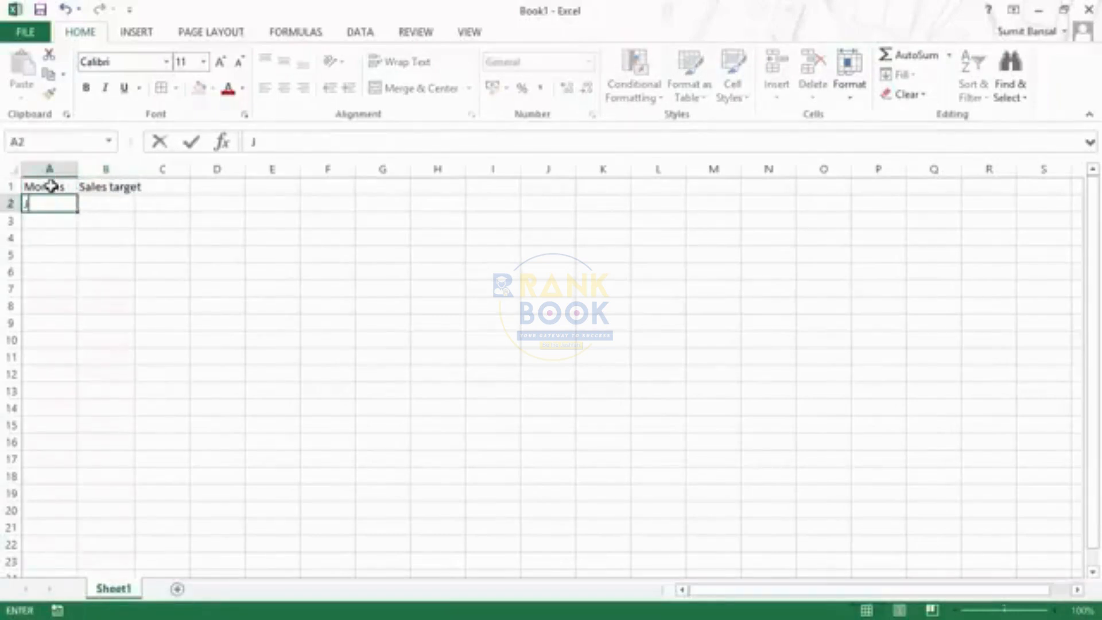
pyautogui.write('anuary')
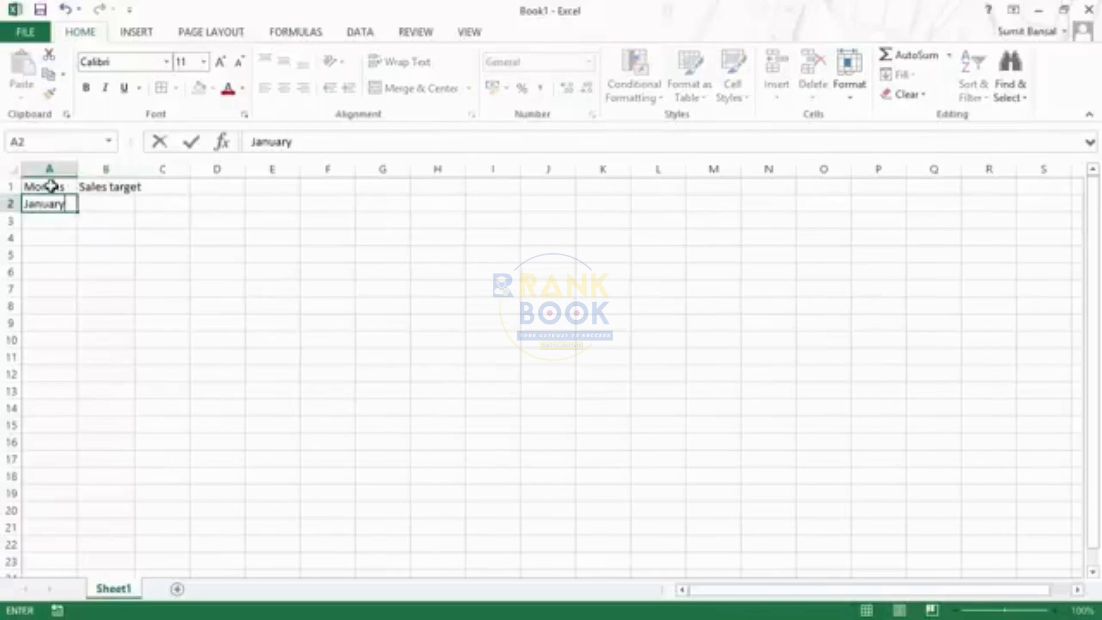
pyautogui.press('Return')
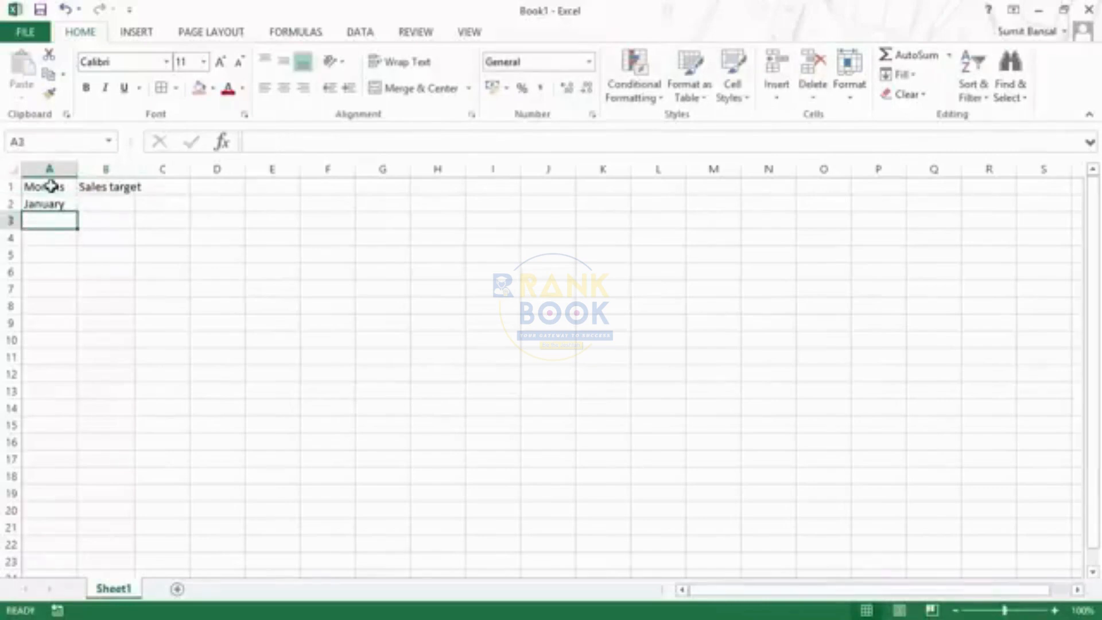
pyautogui.write('Febriary')
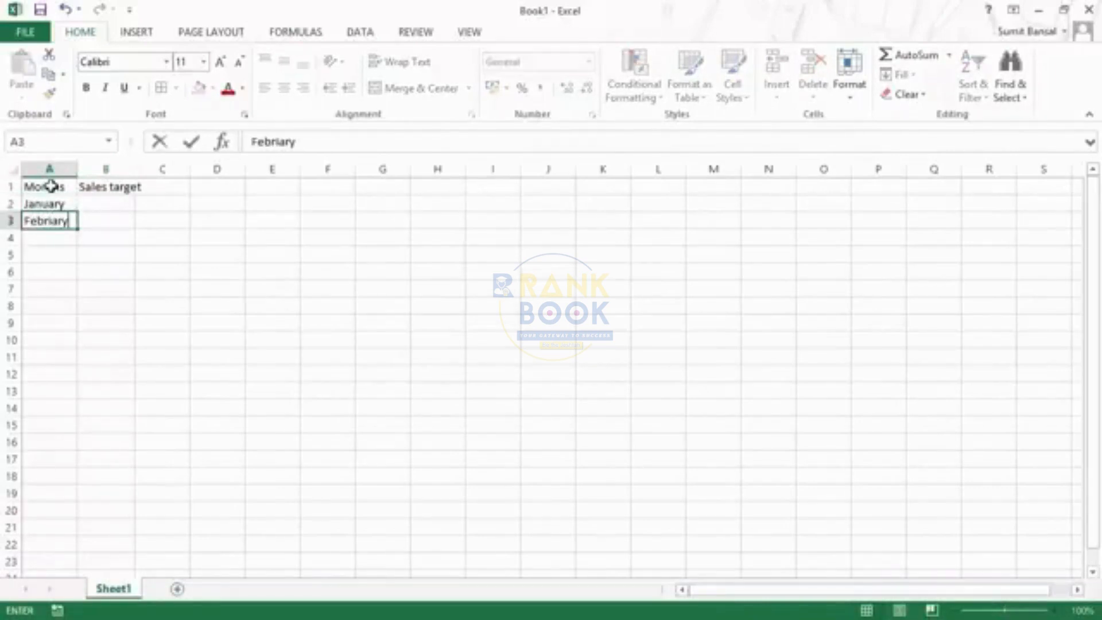
pyautogui.press('BackSpace')
pyautogui.press('BackSpace')
pyautogui.press('BackSpace')
pyautogui.press('BackSpace')
pyautogui.write('uary')
pyautogui.press('Return')
# Autofill the month series from A2:A3 down to A13, ending at December
pyautogui.press('Up')
pyautogui.press('Up')
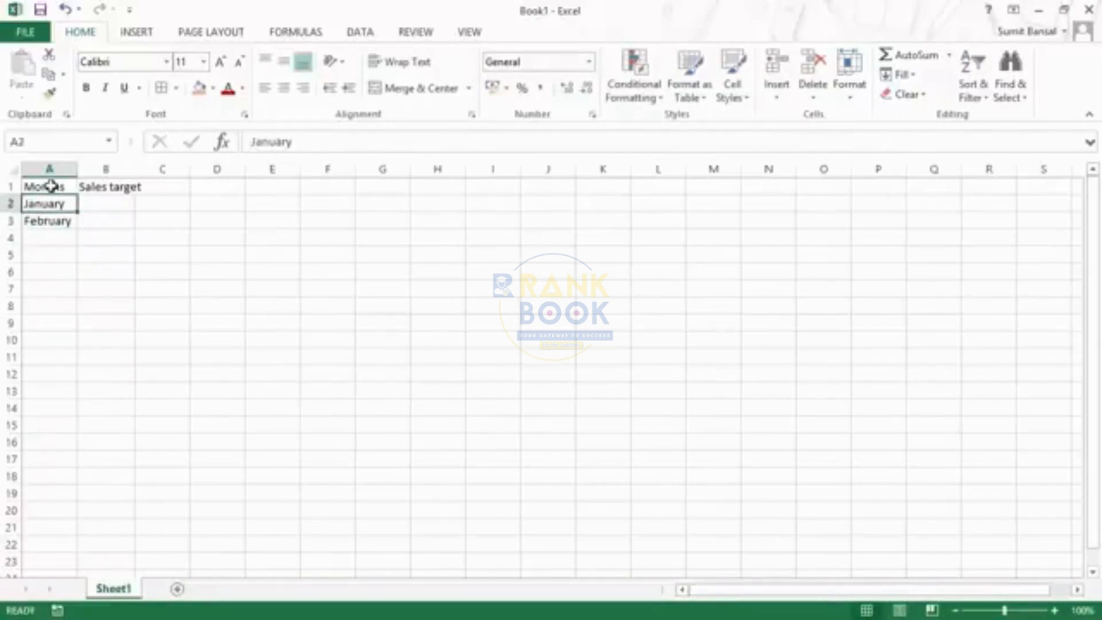
pyautogui.hotkey('shift', 'Down')
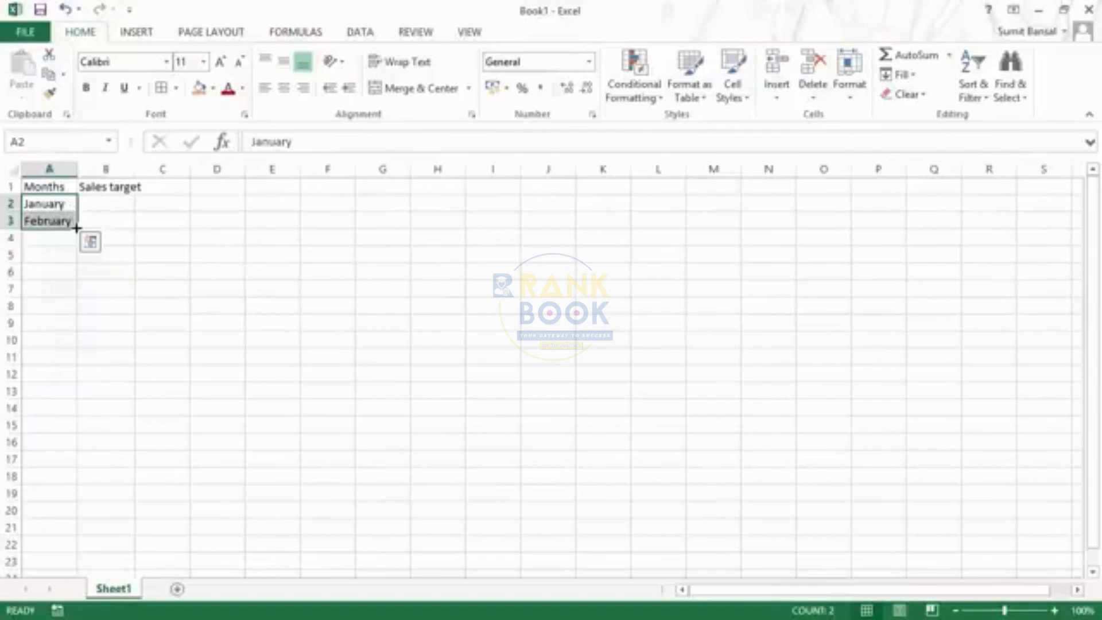
pyautogui.moveTo(78, 230); pyautogui.dragTo(80, 397)
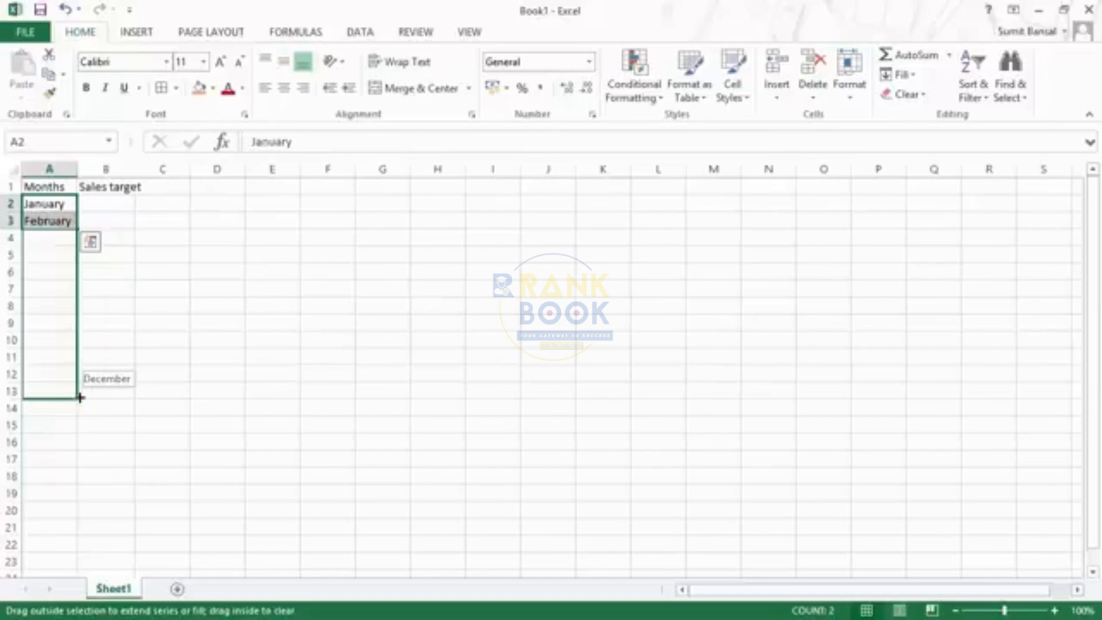
pyautogui.moveTo(79, 398); pyautogui.dragTo(80, 399)
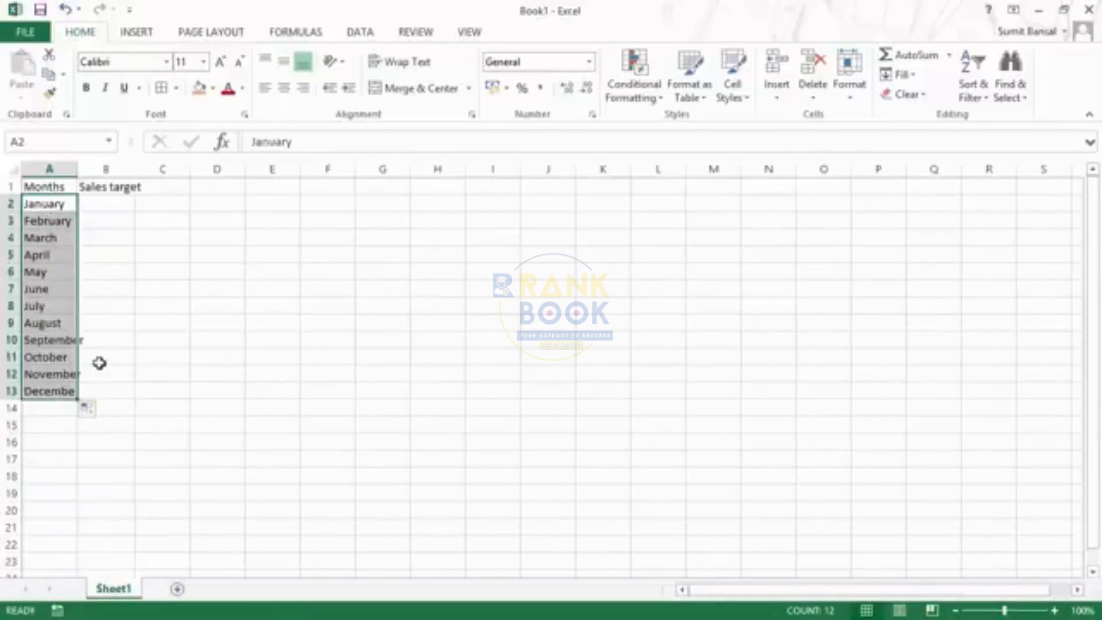
# Switch the autofilled months to Copy Cells and undo the fill
pyautogui.click(100, 413)
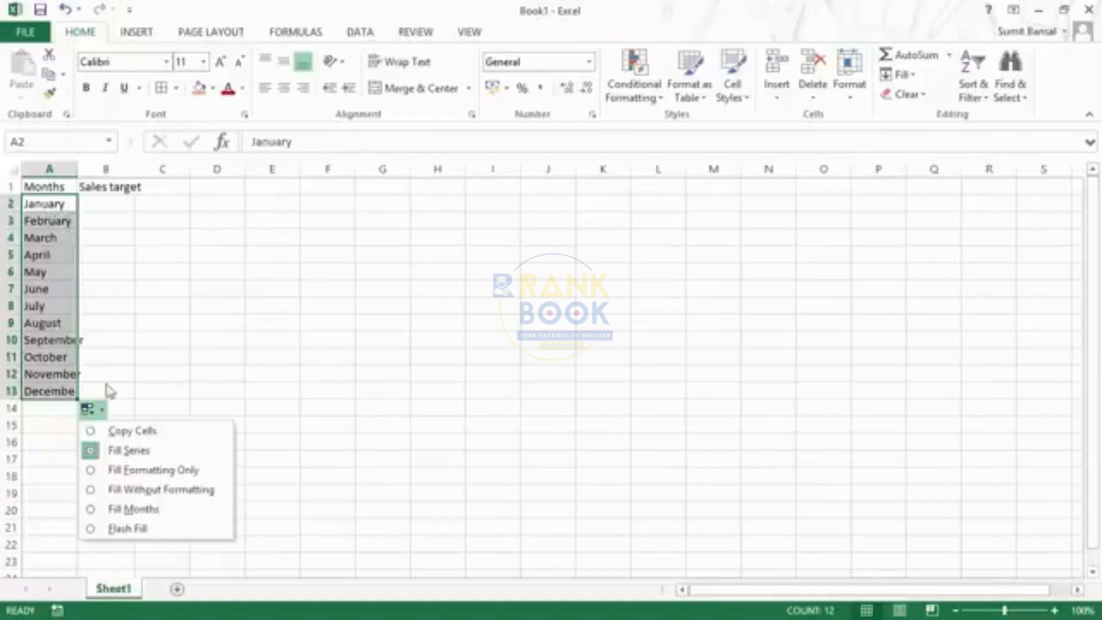
pyautogui.click(90, 432)
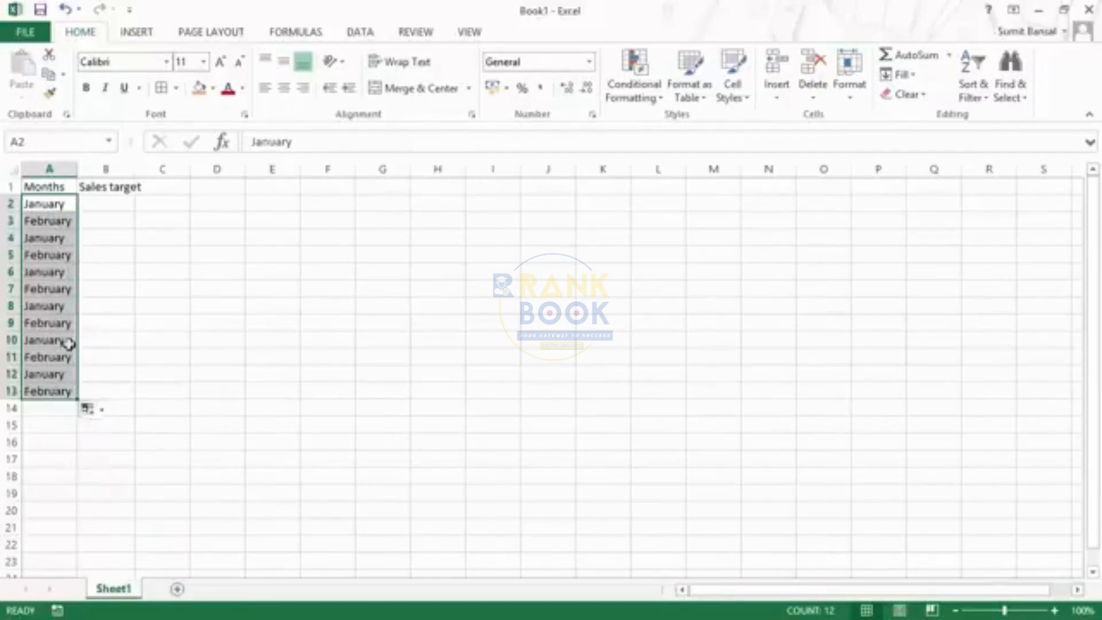
pyautogui.hotkey('ctrl', 'z')
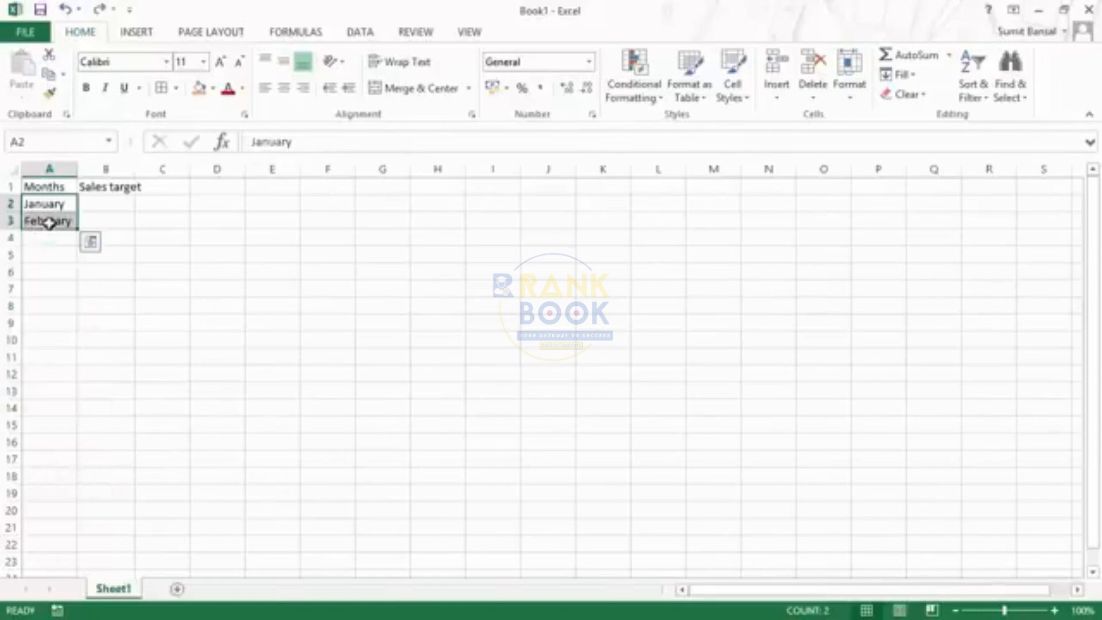
# Autofill A2:A3 down to A13 as a month series again and open the fill options
pyautogui.moveTo(79, 227); pyautogui.dragTo(60, 405)
pyautogui.click(89, 408)
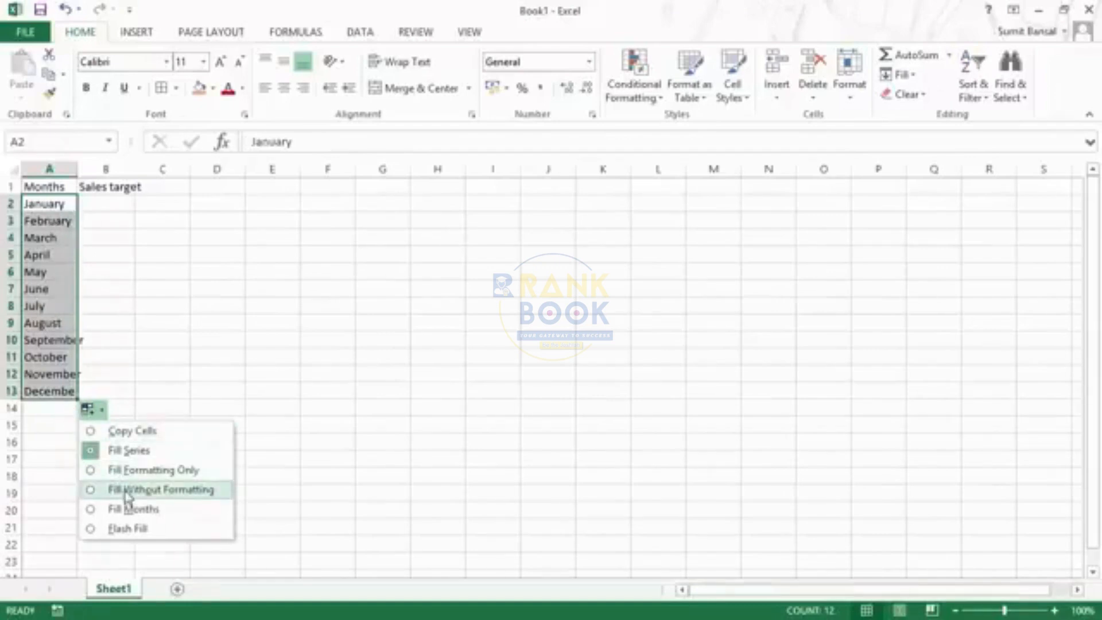
# Clear the autofilled months March to December from A4:A13
pyautogui.click(51, 209)
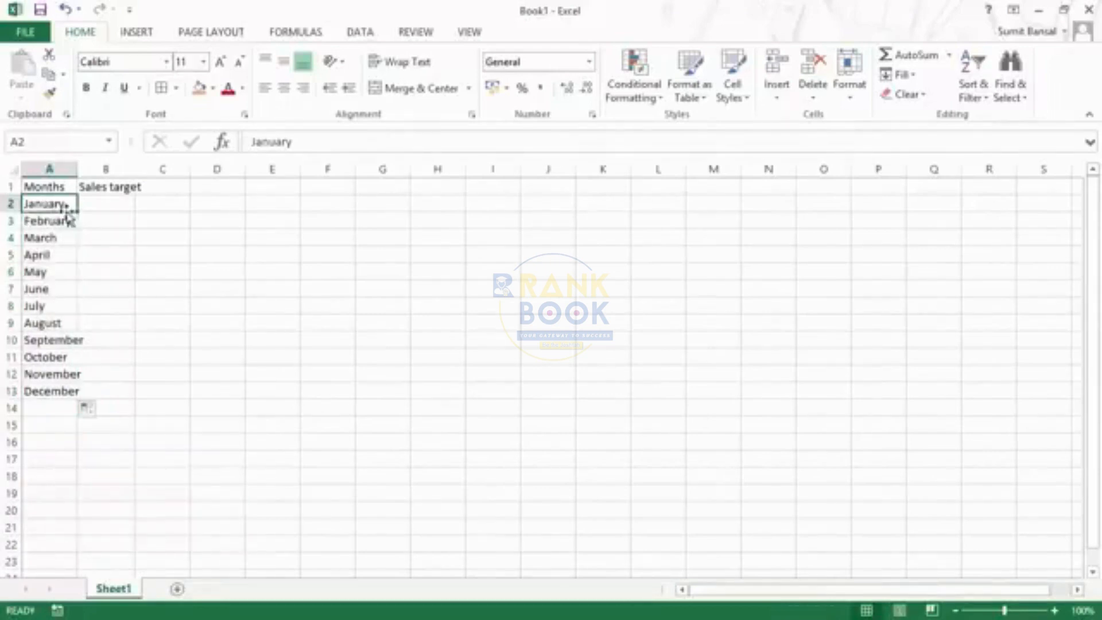
pyautogui.press('Down')
pyautogui.press('Down')
pyautogui.hotkey('shift', 'Down')
pyautogui.hotkey('shift', 'Down')
pyautogui.hotkey('shift', 'Down')
pyautogui.hotkey('shift', 'Down')
pyautogui.hotkey('shift', 'Down')
pyautogui.hotkey('shift', 'Down')
pyautogui.hotkey('shift', 'Down')
pyautogui.hotkey('shift', 'Down')
pyautogui.hotkey('shift', 'Down')
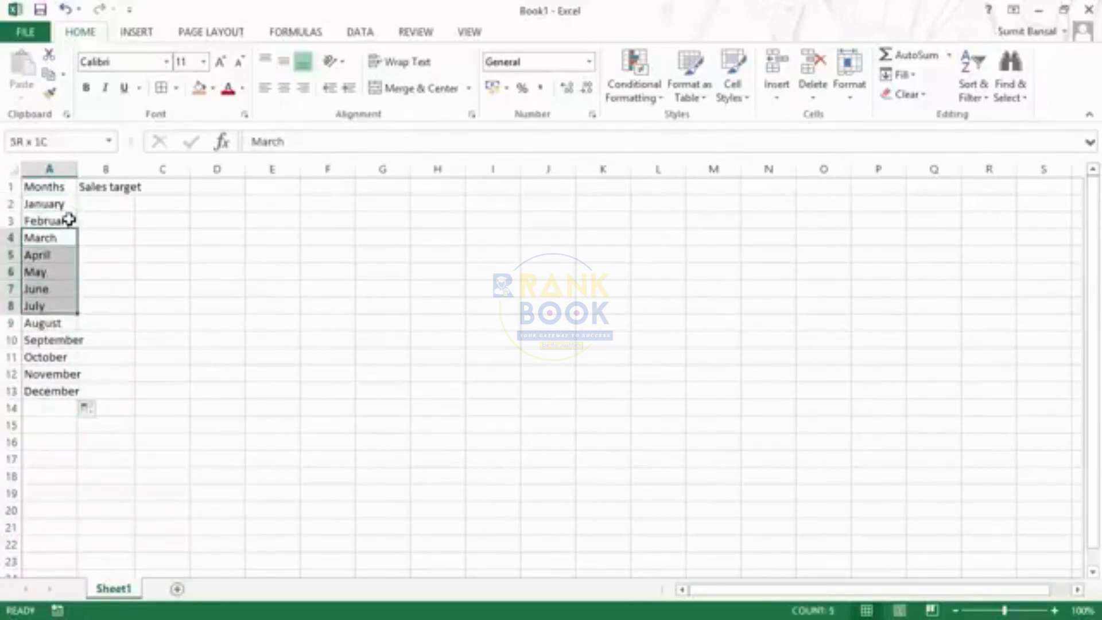
pyautogui.press('Delete')
# Autofill the bordered January and February cells A2:A3 down to A13 as a month series
pyautogui.press('Up')
pyautogui.press('Up')
pyautogui.hotkey('shift', 'Down')
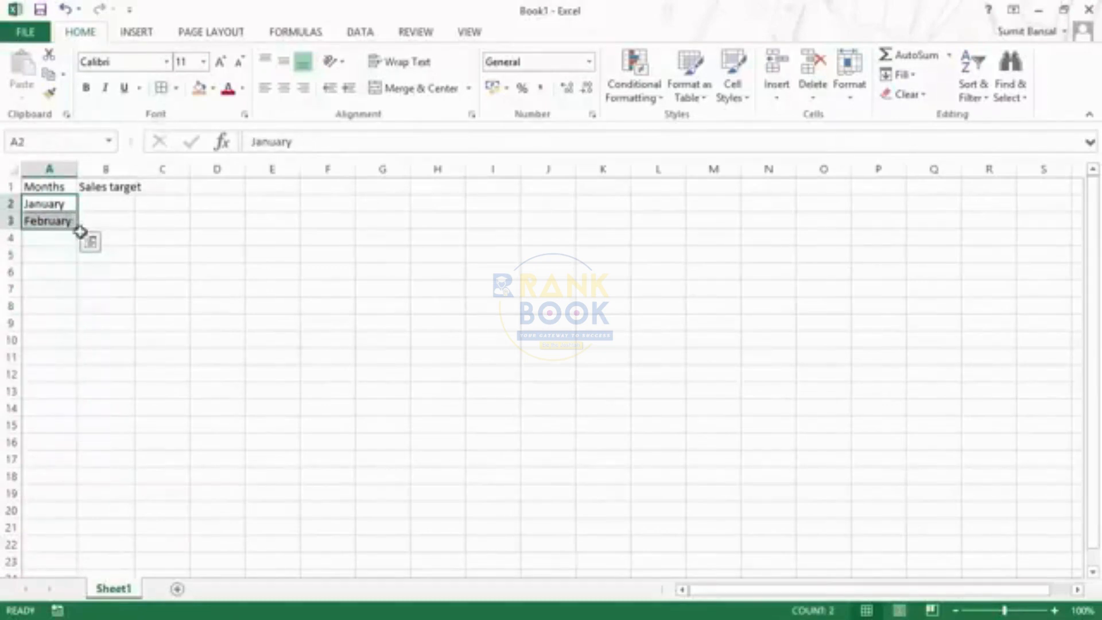
pyautogui.click(146, 236)
pyautogui.moveTo(63, 204); pyautogui.dragTo(67, 221)
pyautogui.moveTo(76, 229); pyautogui.dragTo(73, 395)
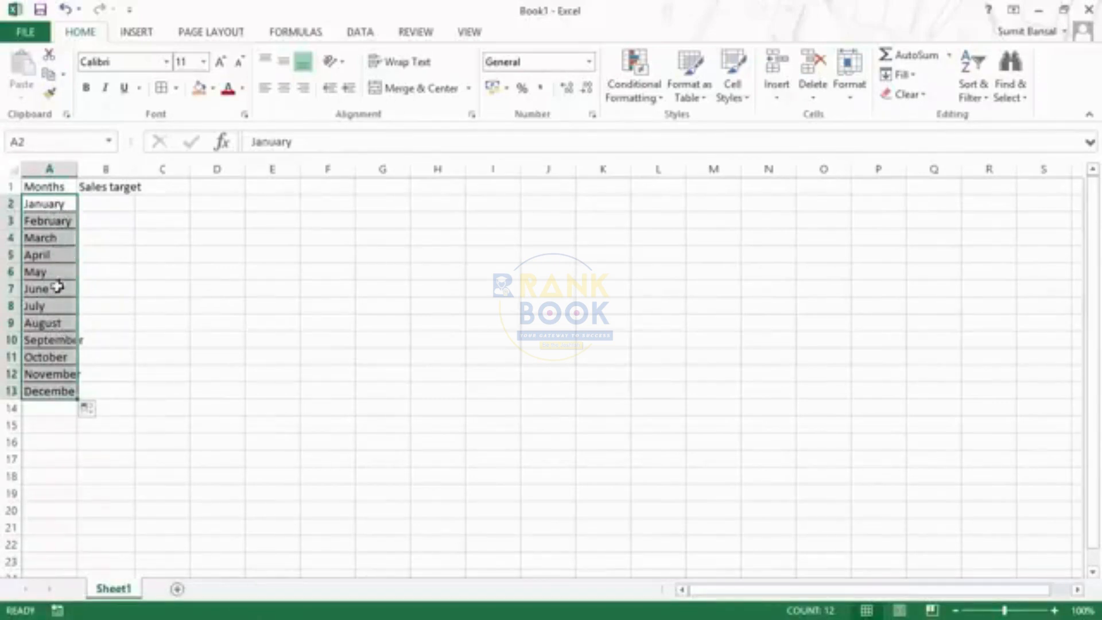
# Switch the autofilled months to Fill Without Formatting and reopen the fill options
pyautogui.click(91, 410)
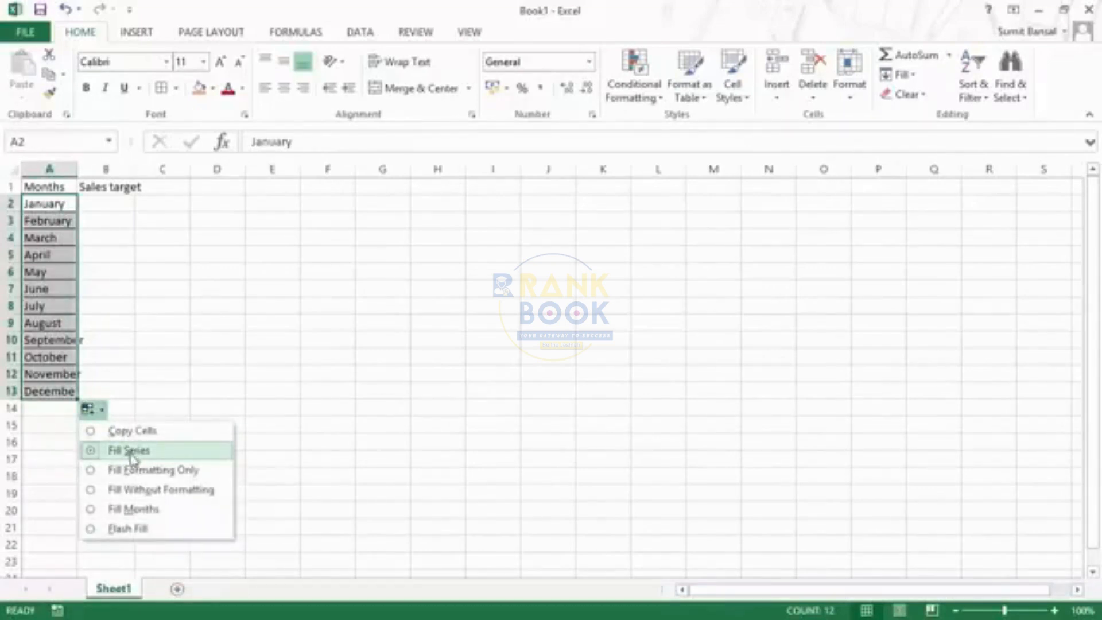
pyautogui.click(93, 490)
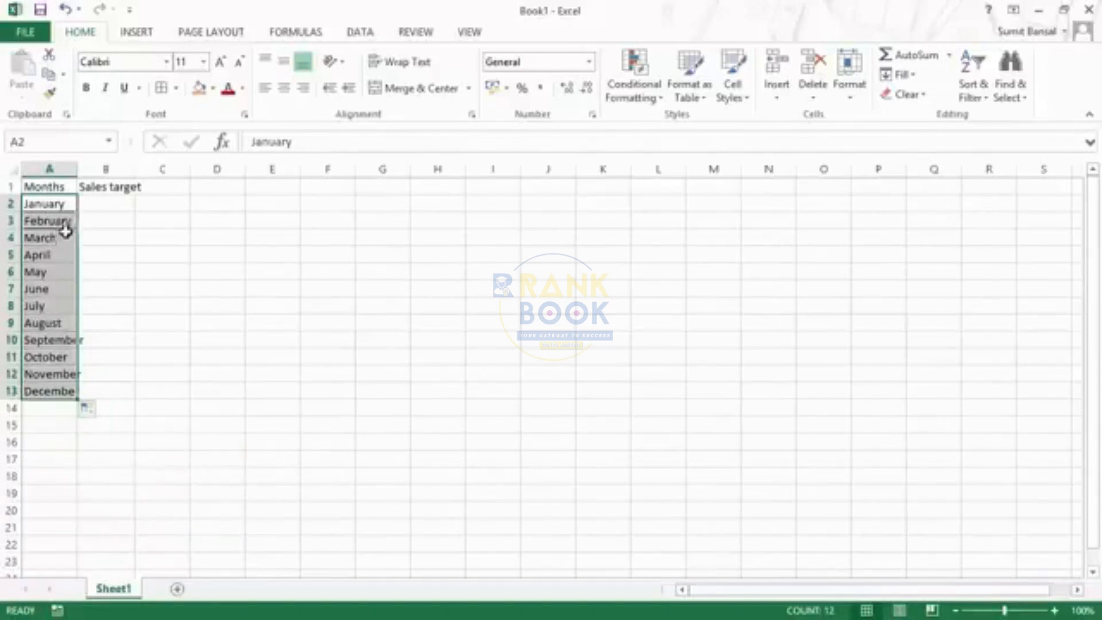
pyautogui.click(96, 414)
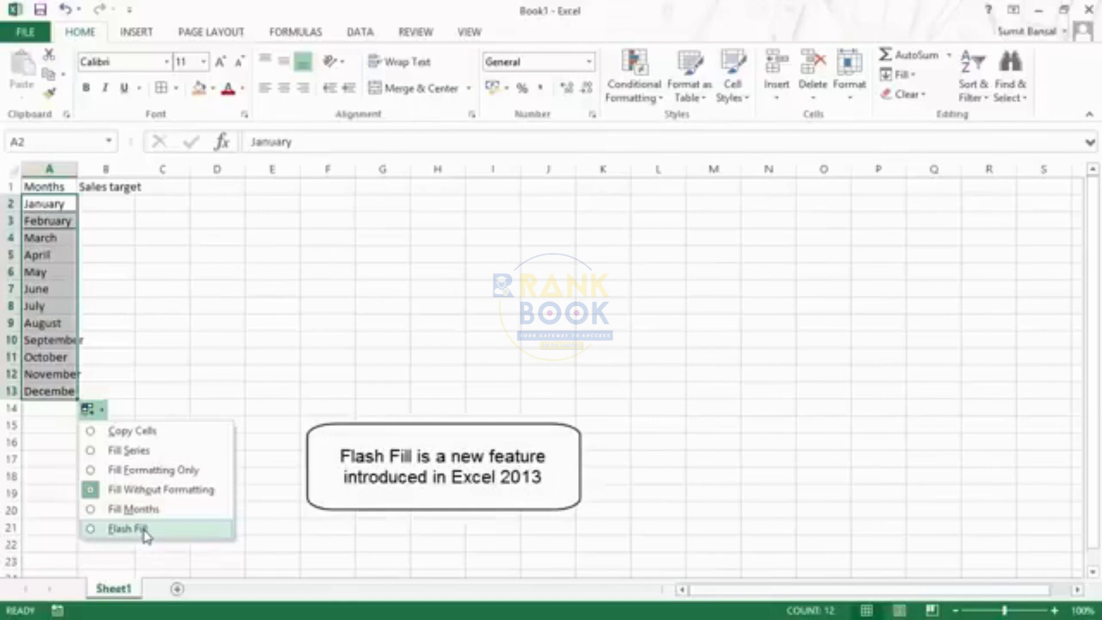
# Enter the sales targets 100 in cell B2 and 200 in cell B3
pyautogui.click(110, 203)
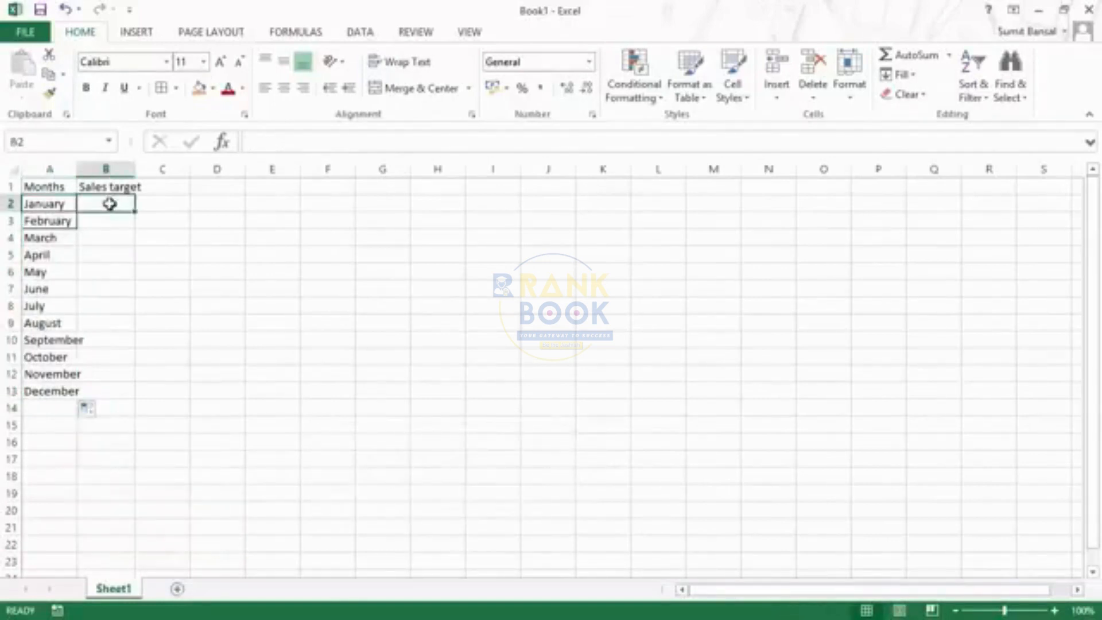
pyautogui.write('1')
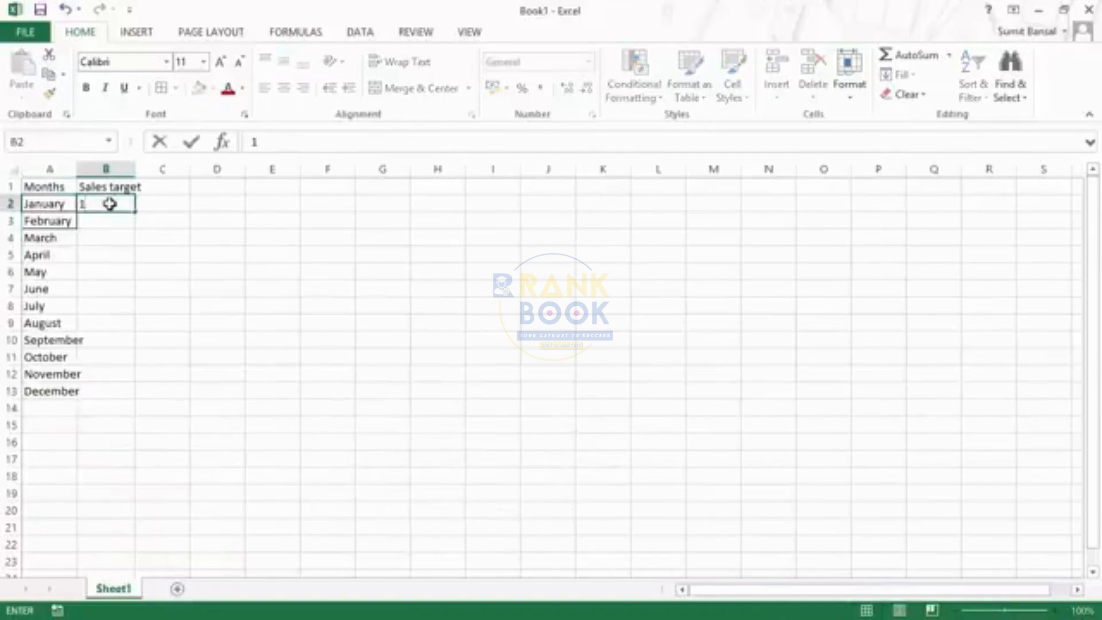
pyautogui.write('00')
pyautogui.press('Return')
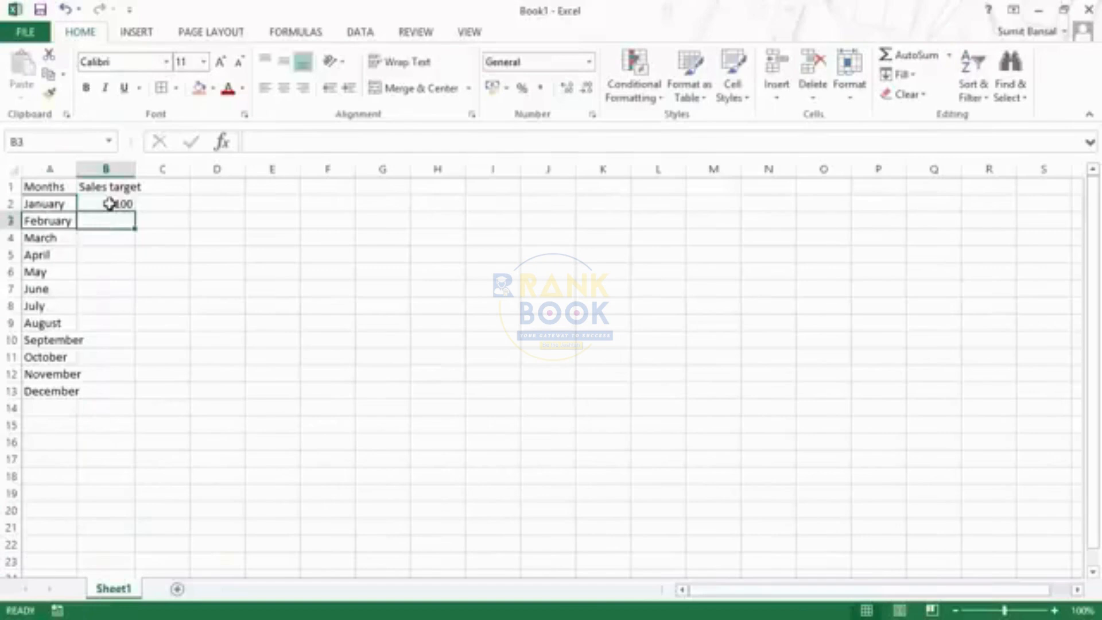
pyautogui.write('200')
pyautogui.press('Return')
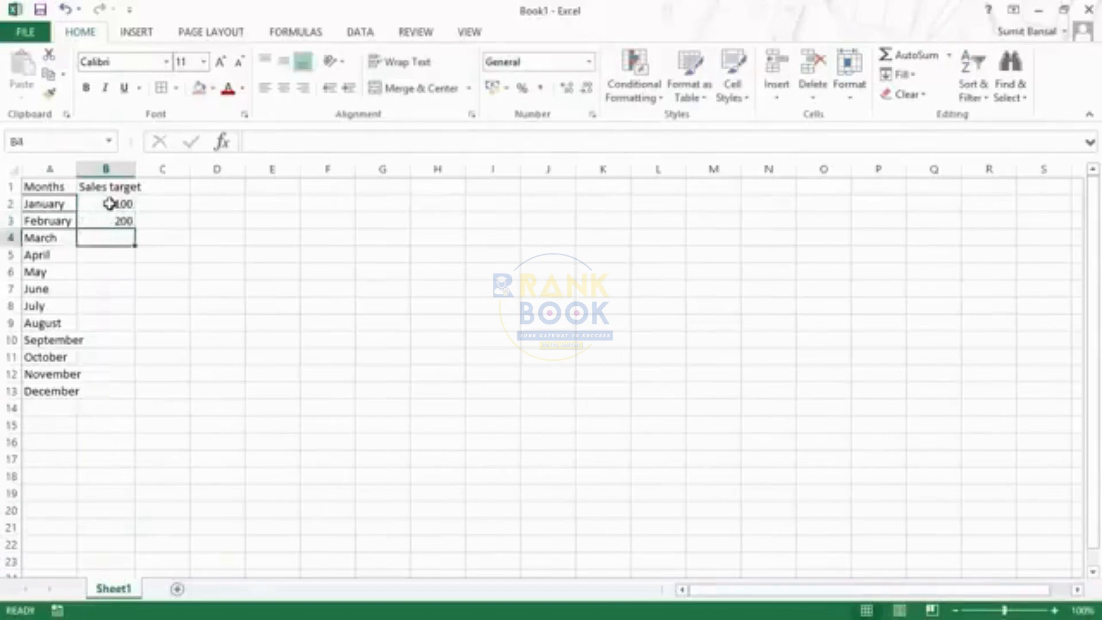
# Autofill the sales targets from B2:B3 down to B13 as a number series and open the fill options
pyautogui.moveTo(110, 203); pyautogui.dragTo(113, 217)
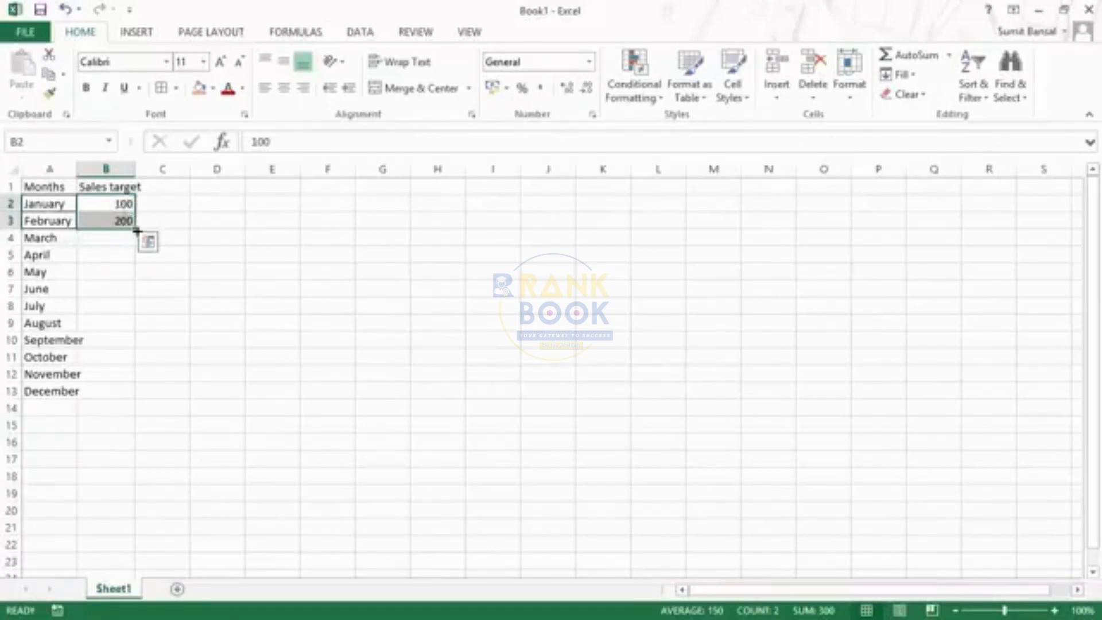
pyautogui.moveTo(135, 230); pyautogui.dragTo(133, 393)
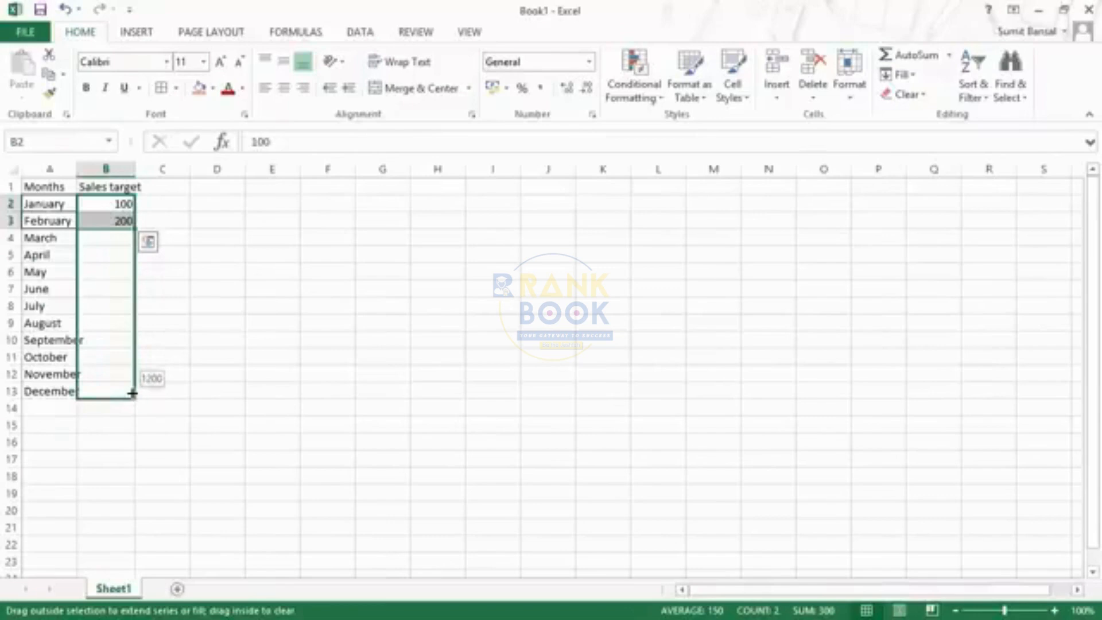
pyautogui.moveTo(132, 393); pyautogui.dragTo(132, 394)
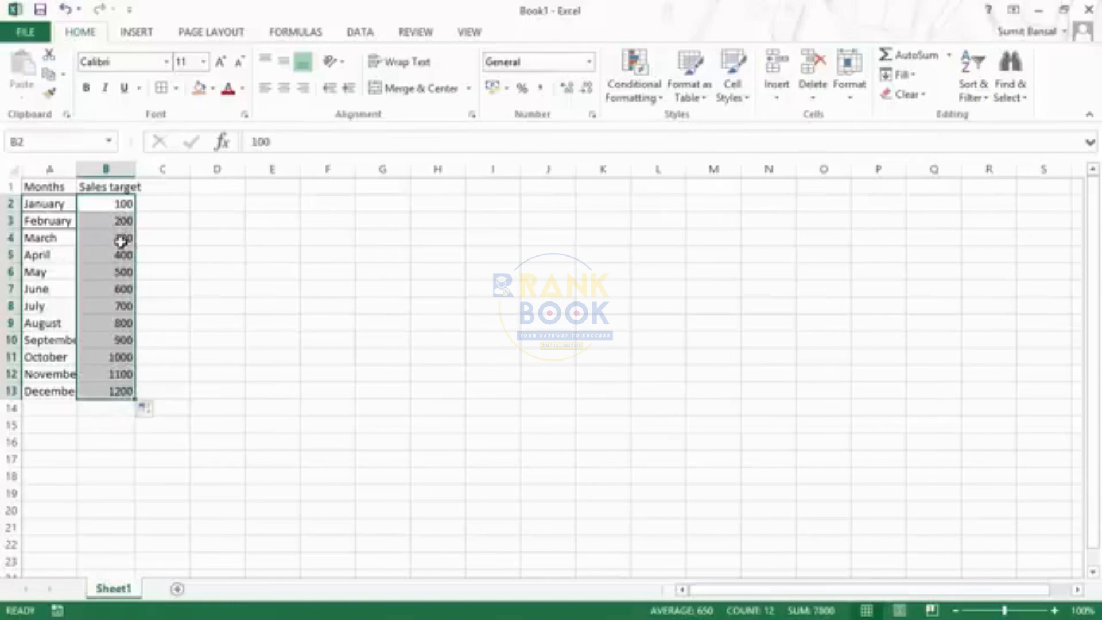
pyautogui.click(159, 413)
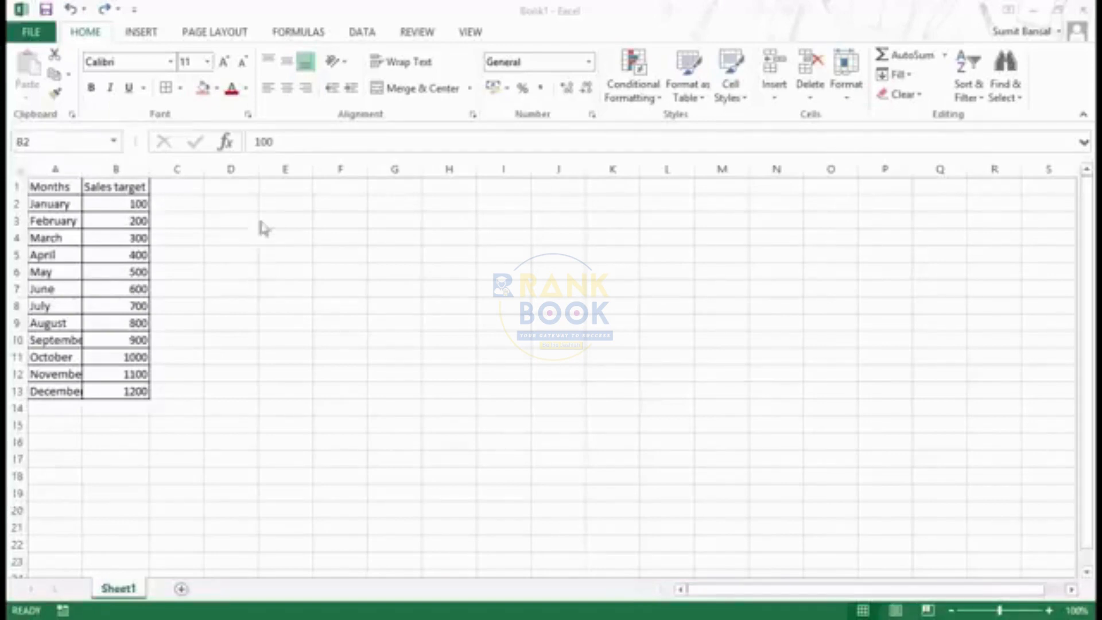
# Apply the Number format to the sales targets in B2:B13
pyautogui.click(113, 201)
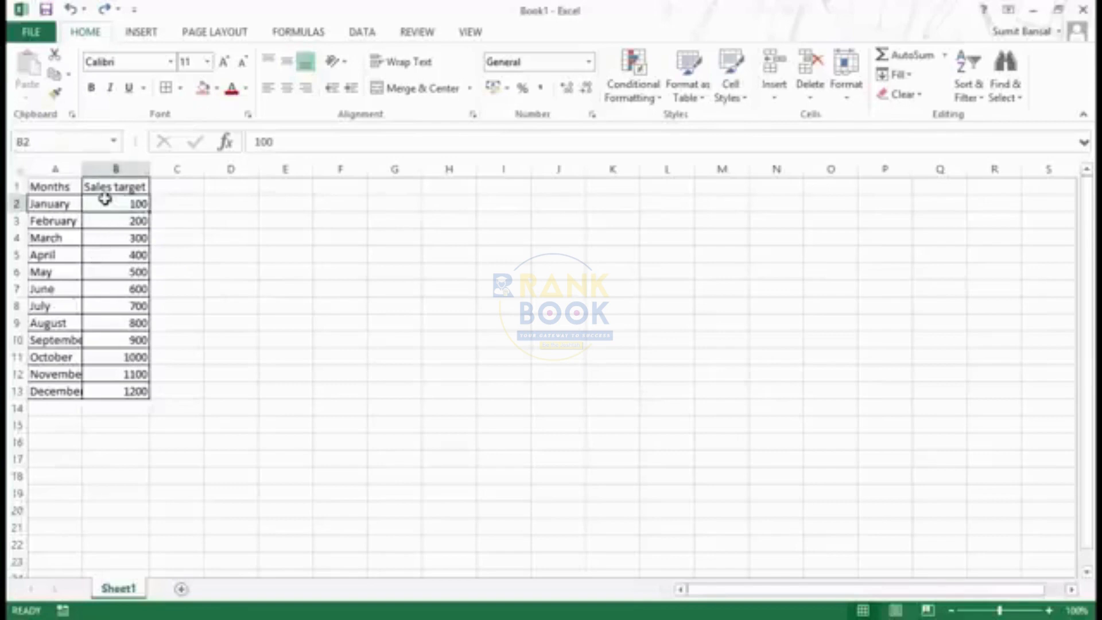
pyautogui.moveTo(116, 205); pyautogui.dragTo(135, 389)
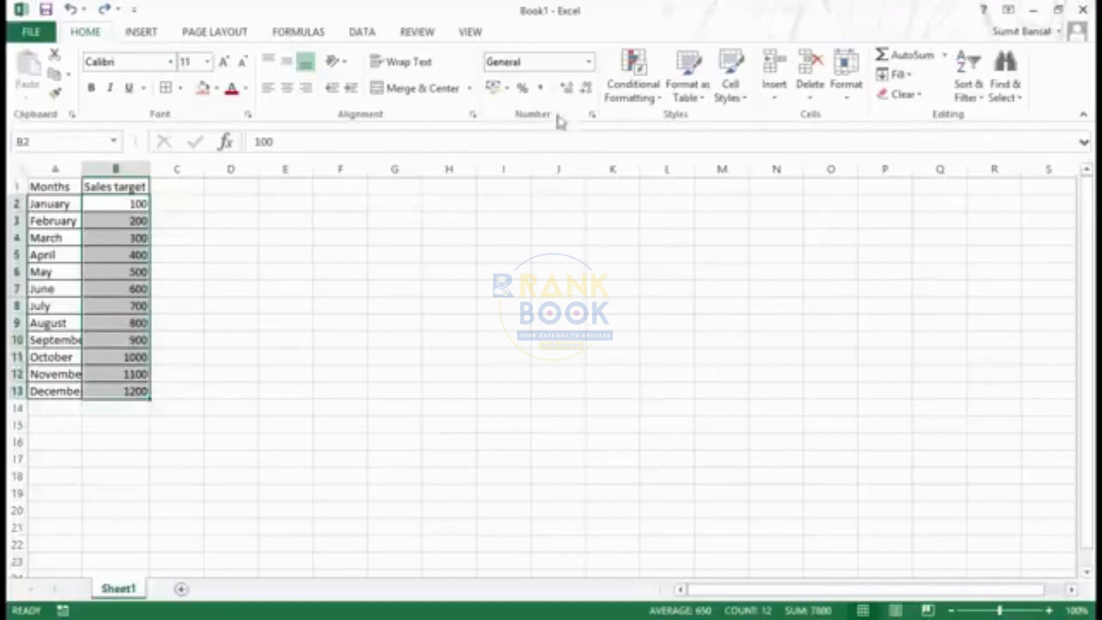
pyautogui.click(590, 62)
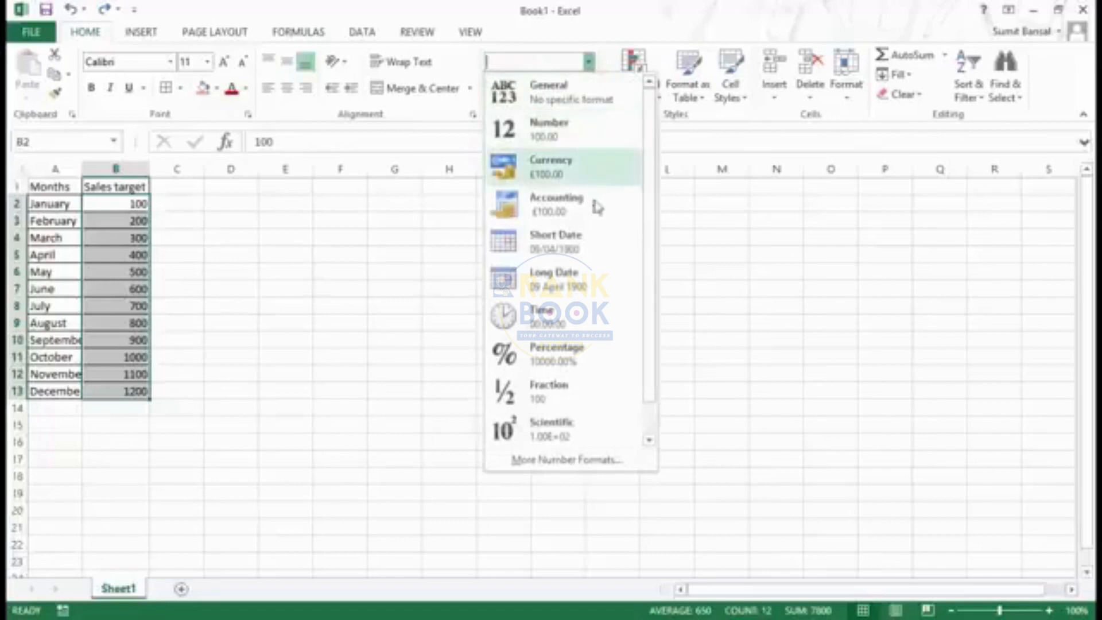
pyautogui.moveTo(657, 163)
pyautogui.mouseDown()
pyautogui.moveTo(653, 232)
pyautogui.moveTo(658, 152)
pyautogui.mouseUp()
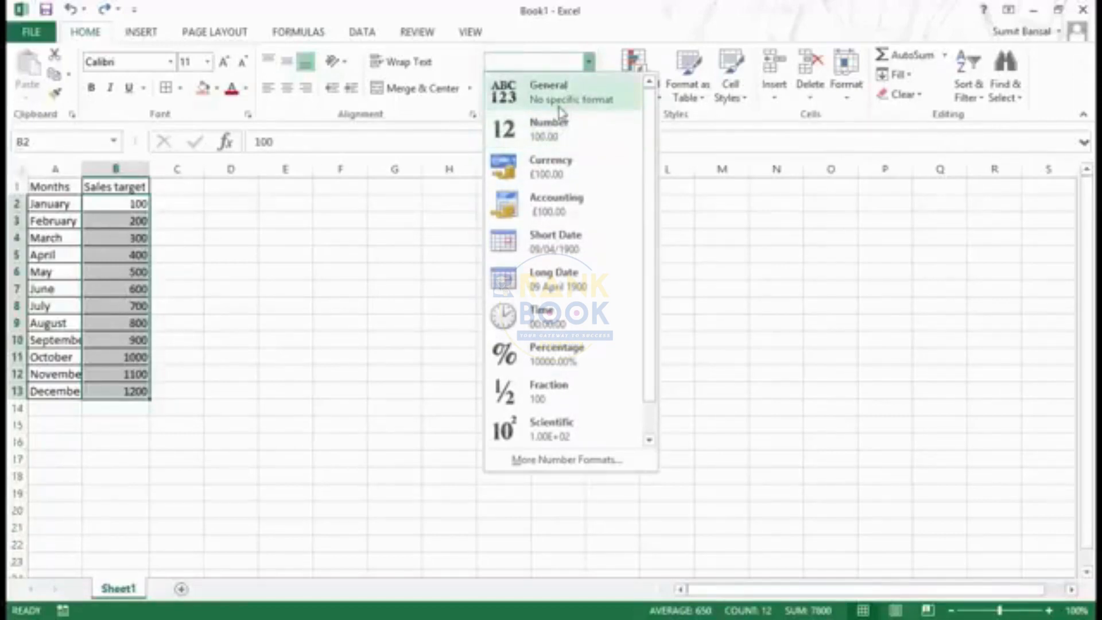
pyautogui.click(585, 144)
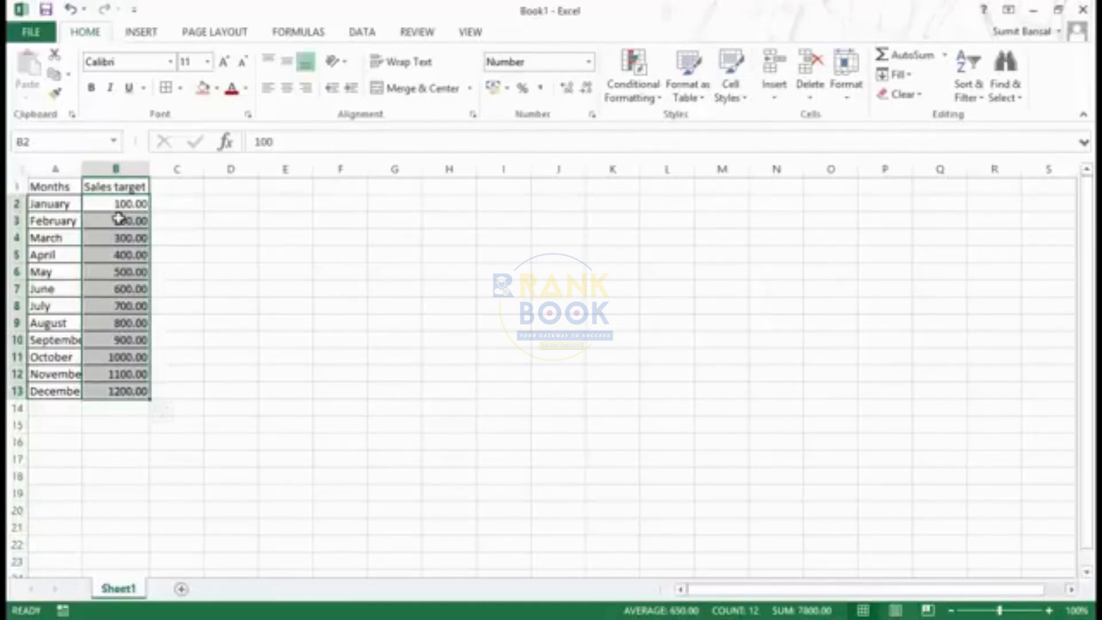
# Change the sales targets in B2:B13 to the Currency format and select cell B2
pyautogui.click(589, 62)
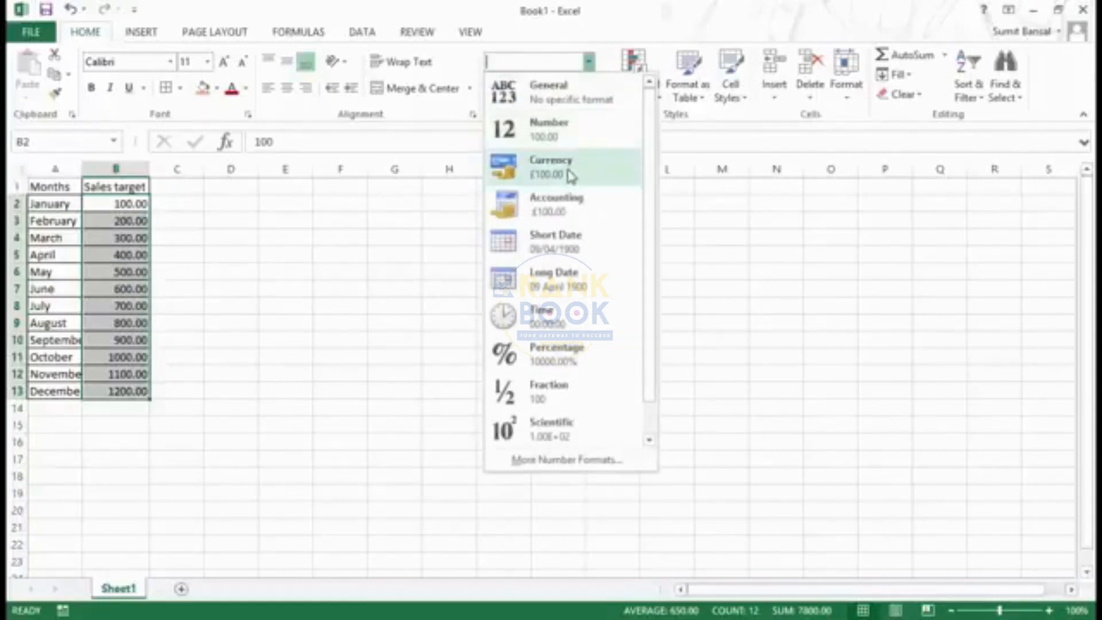
pyautogui.click(570, 175)
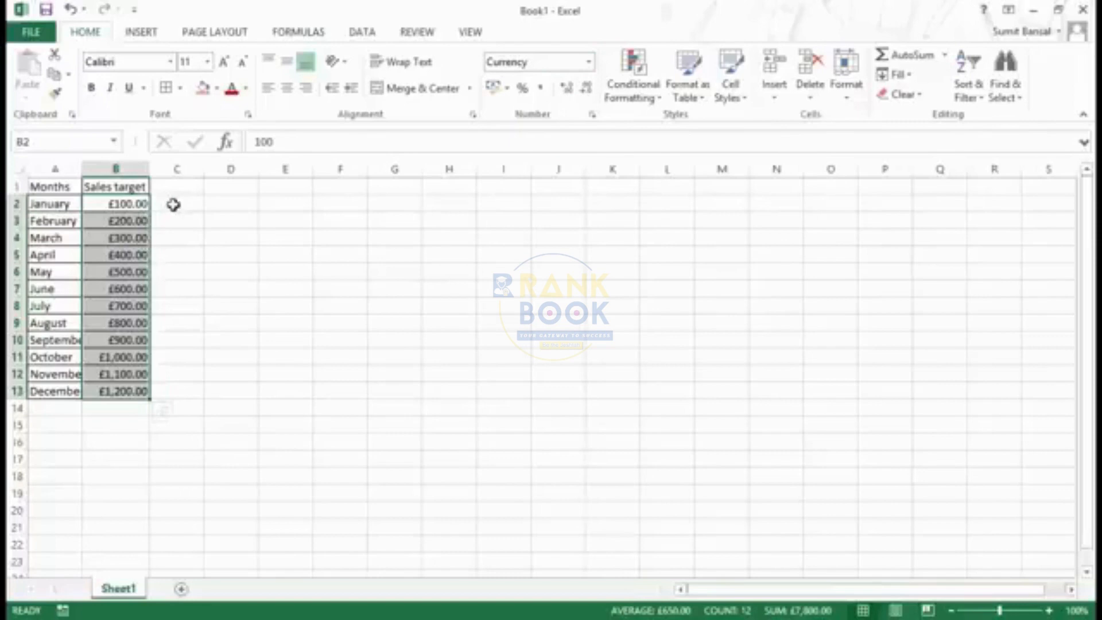
pyautogui.click(132, 205)
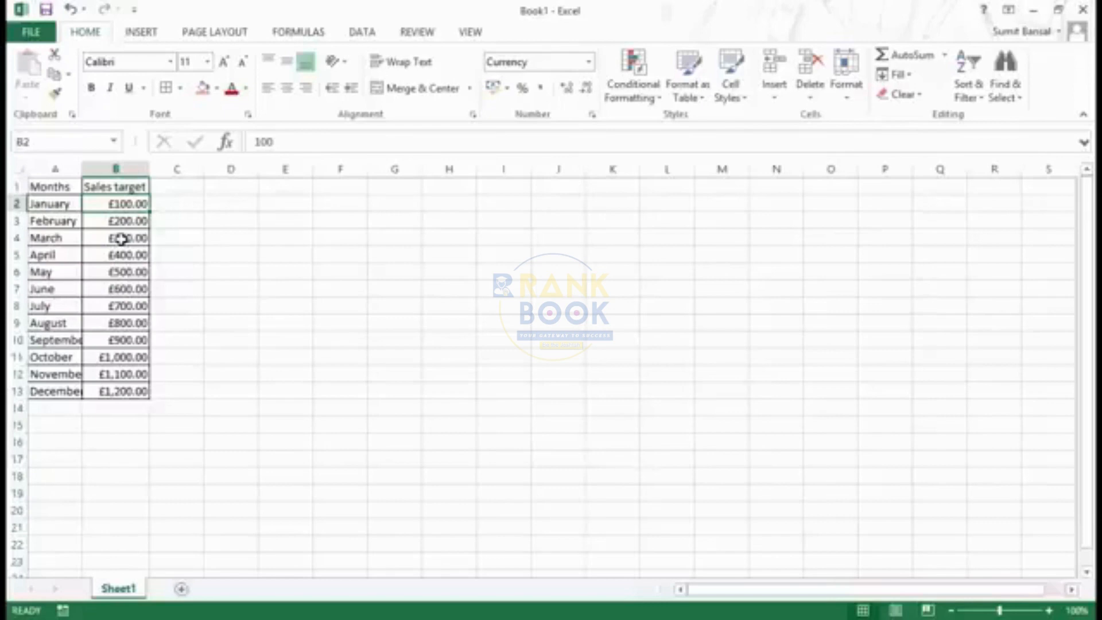
# Enter the formula =B2+1 in cell D2 and reselect that cell
pyautogui.click(247, 203)
pyautogui.write('=')
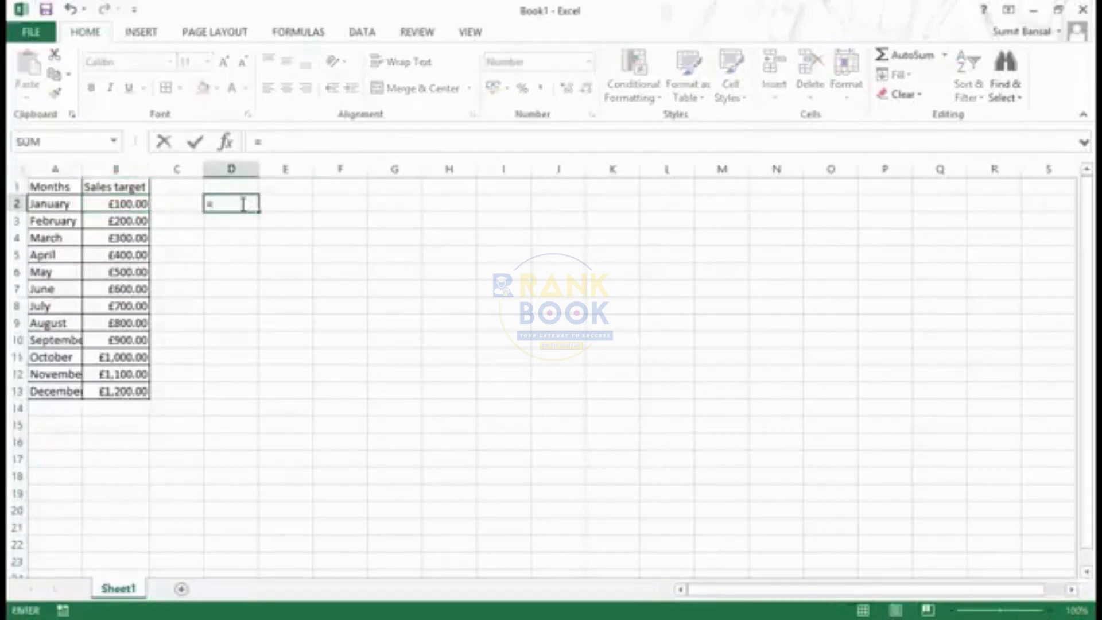
pyautogui.click(135, 201)
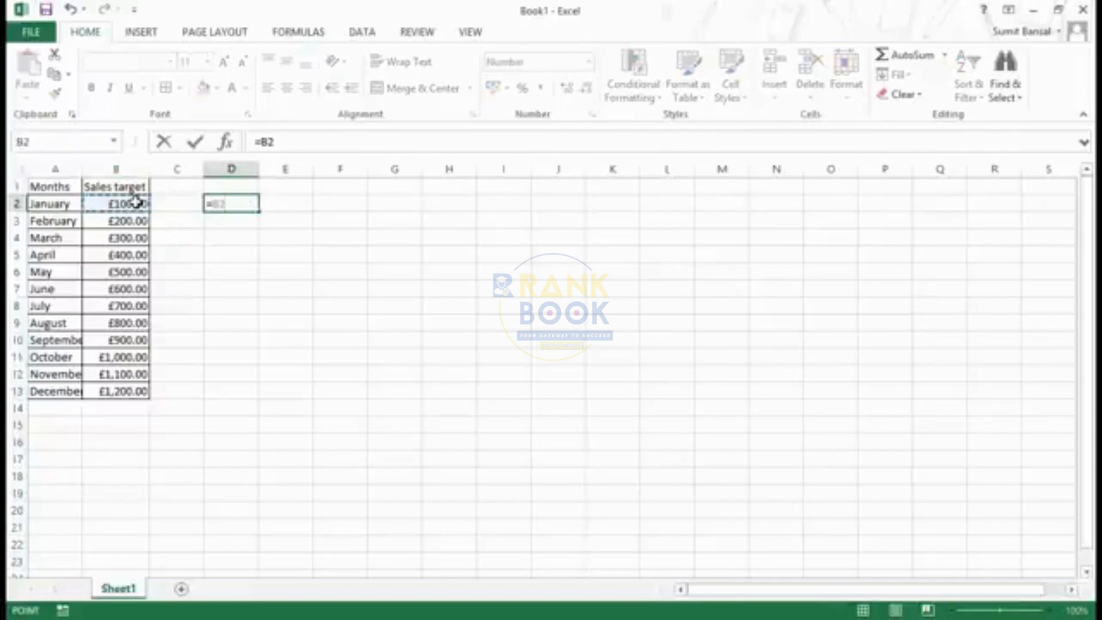
pyautogui.write('+1')
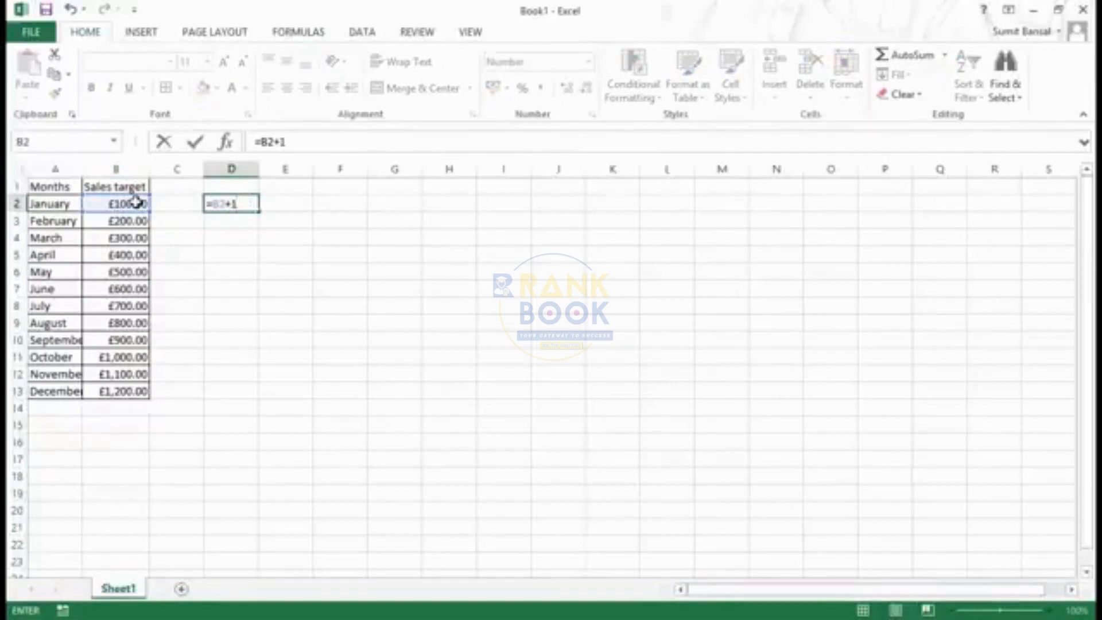
pyautogui.press('Return')
pyautogui.press('Up')
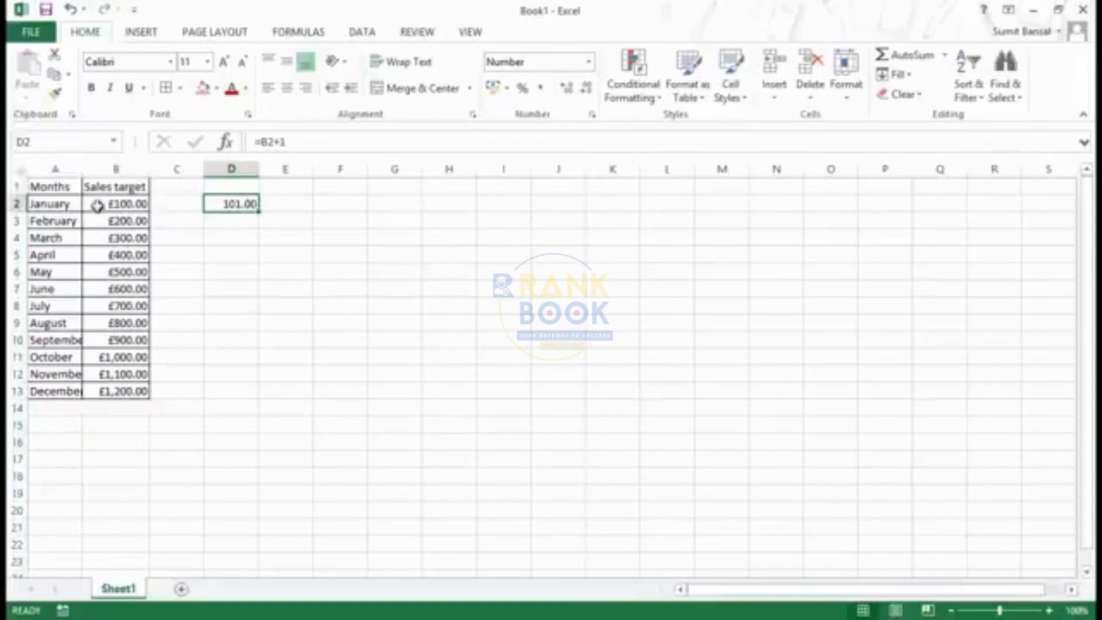
# Apply the Percentage format to the sales targets in B2:B13 and look through the remaining number formats
pyautogui.moveTo(118, 205); pyautogui.dragTo(125, 386)
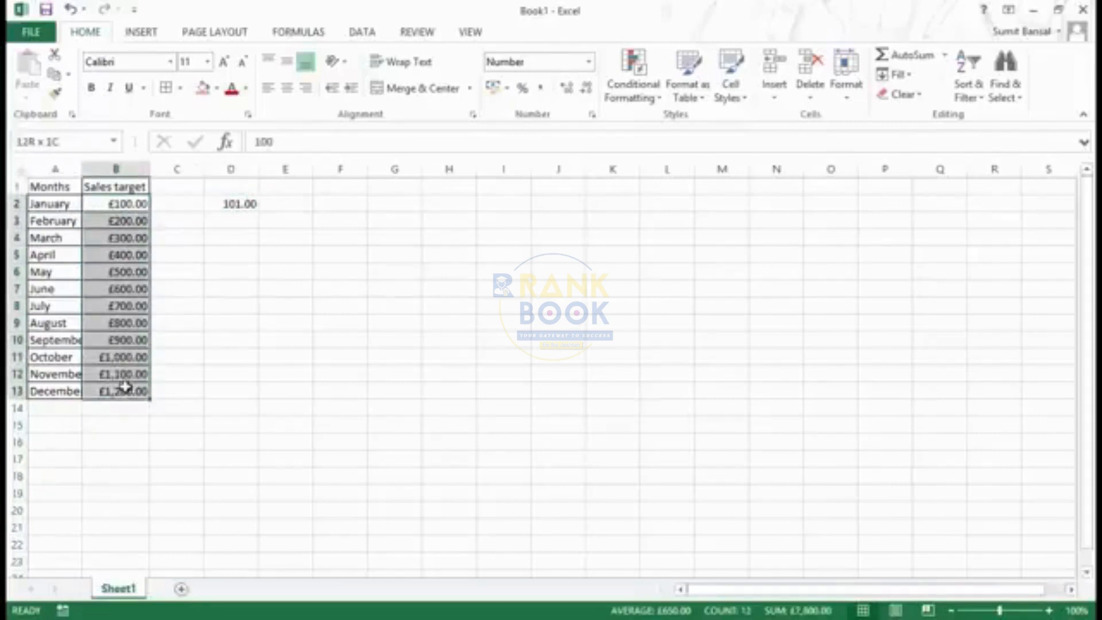
pyautogui.click(589, 61)
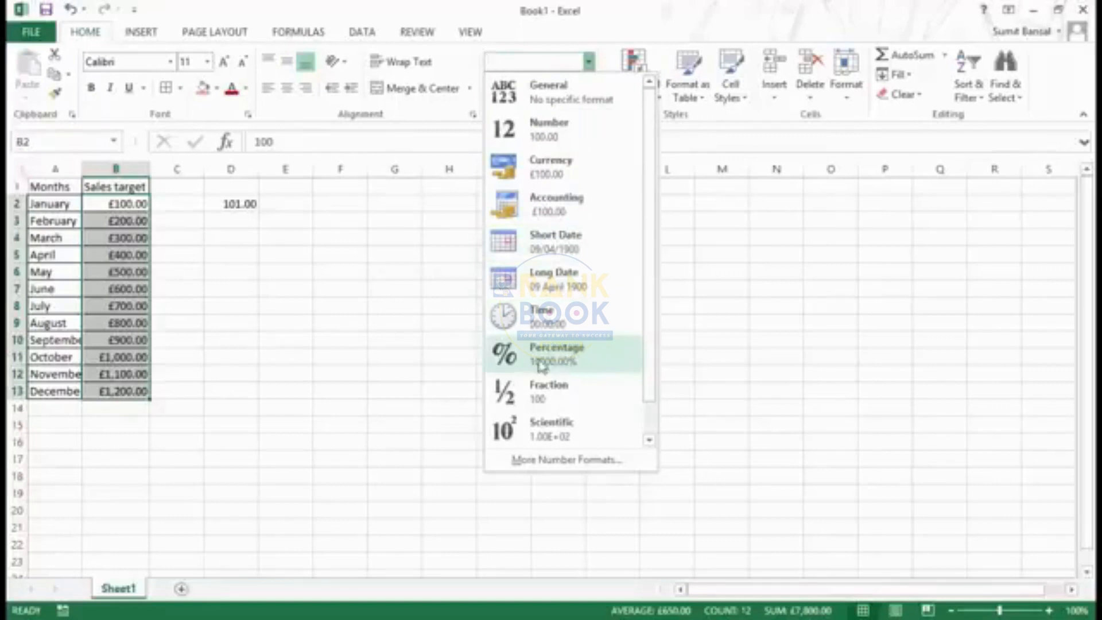
pyautogui.click(582, 362)
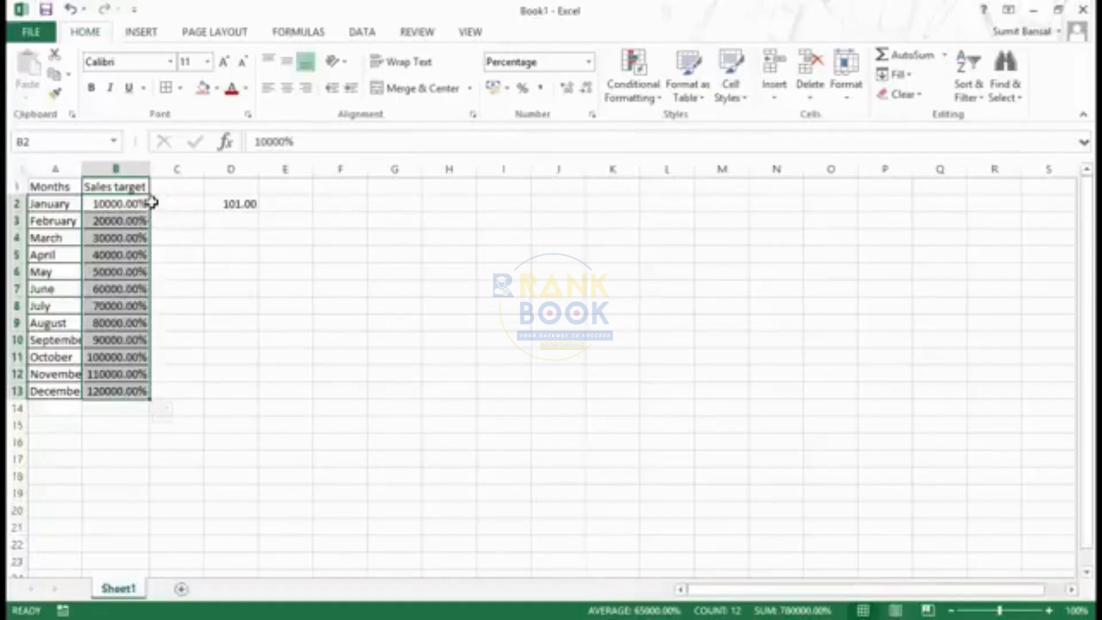
pyautogui.click(588, 62)
pyautogui.moveTo(647, 270); pyautogui.dragTo(652, 337)
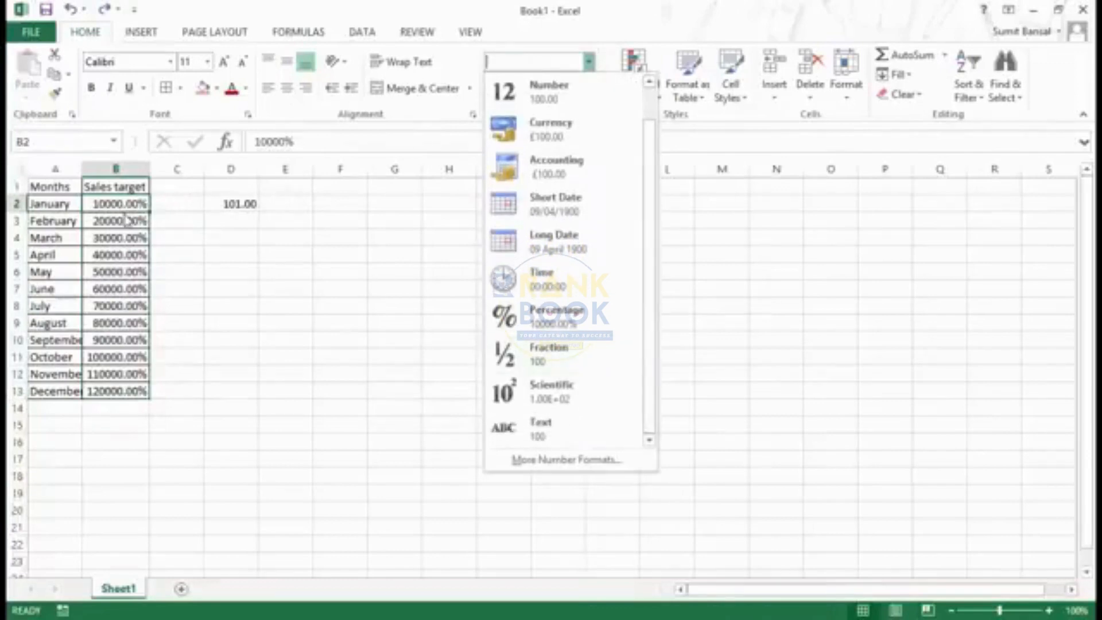
pyautogui.click(299, 217)
# Enter .25 in cell E3
pyautogui.click(296, 220)
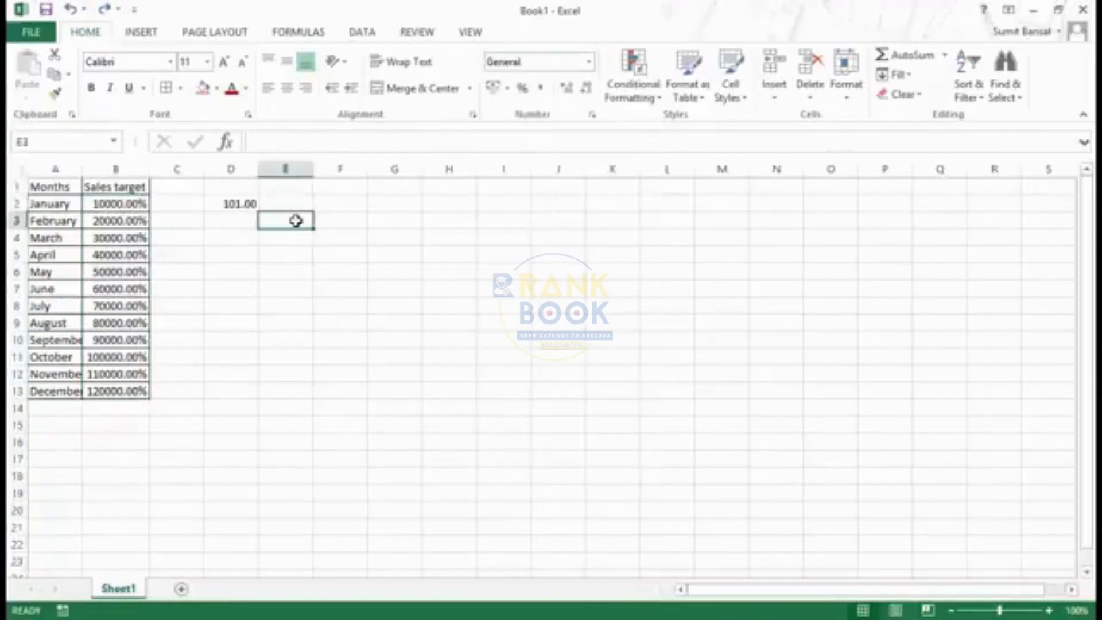
pyautogui.write('.25')
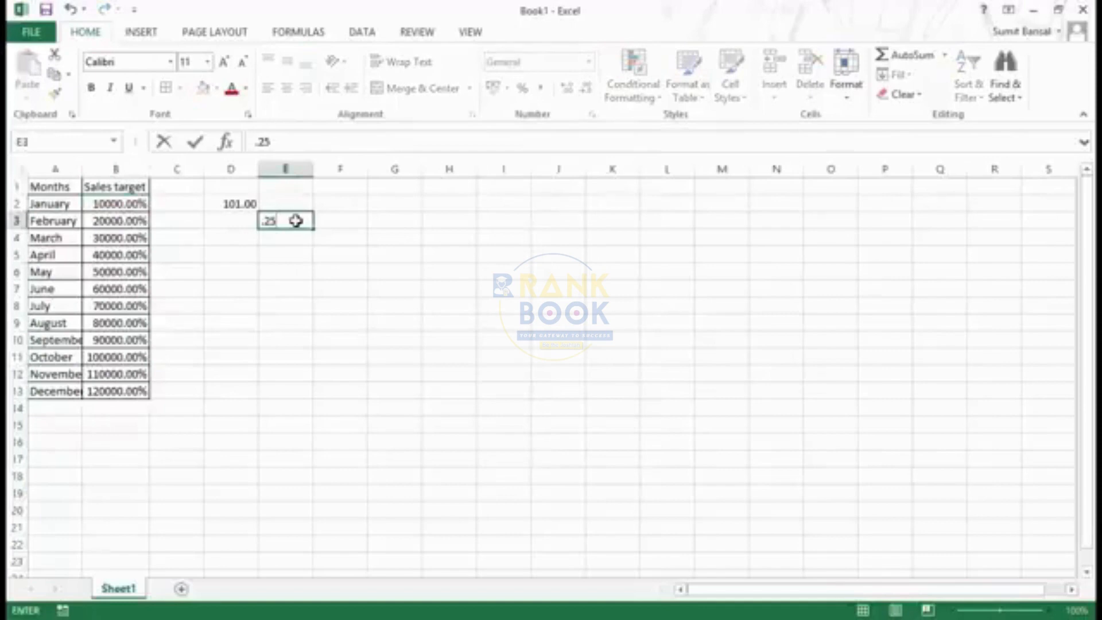
pyautogui.press('Return')
# Apply the Fraction format to cell E3 and inspect the cell's stored value
pyautogui.click(295, 221)
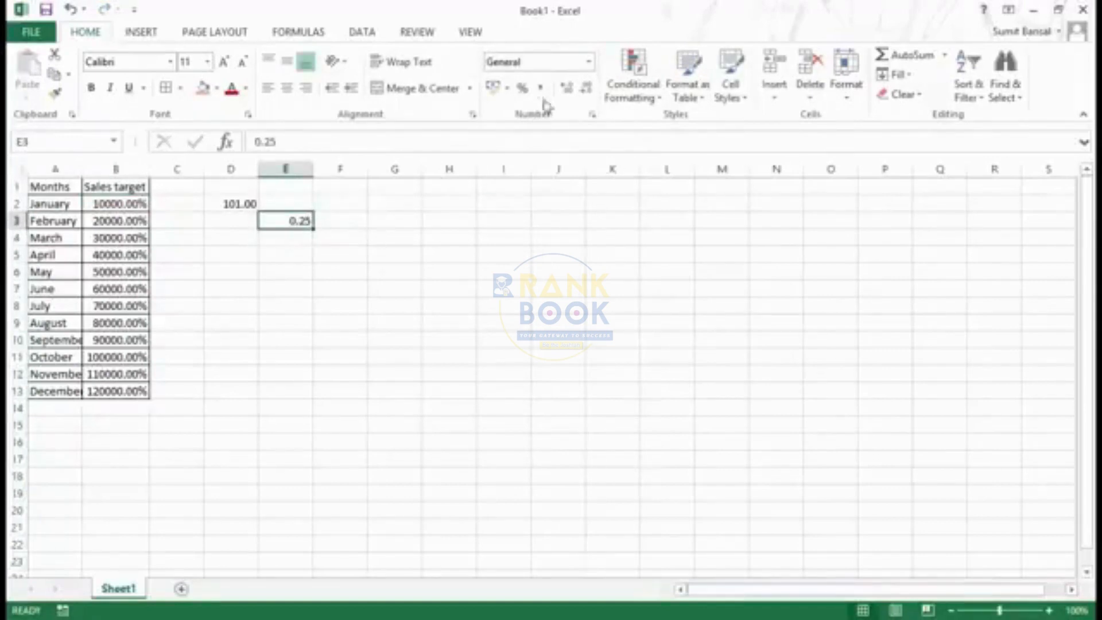
pyautogui.click(589, 61)
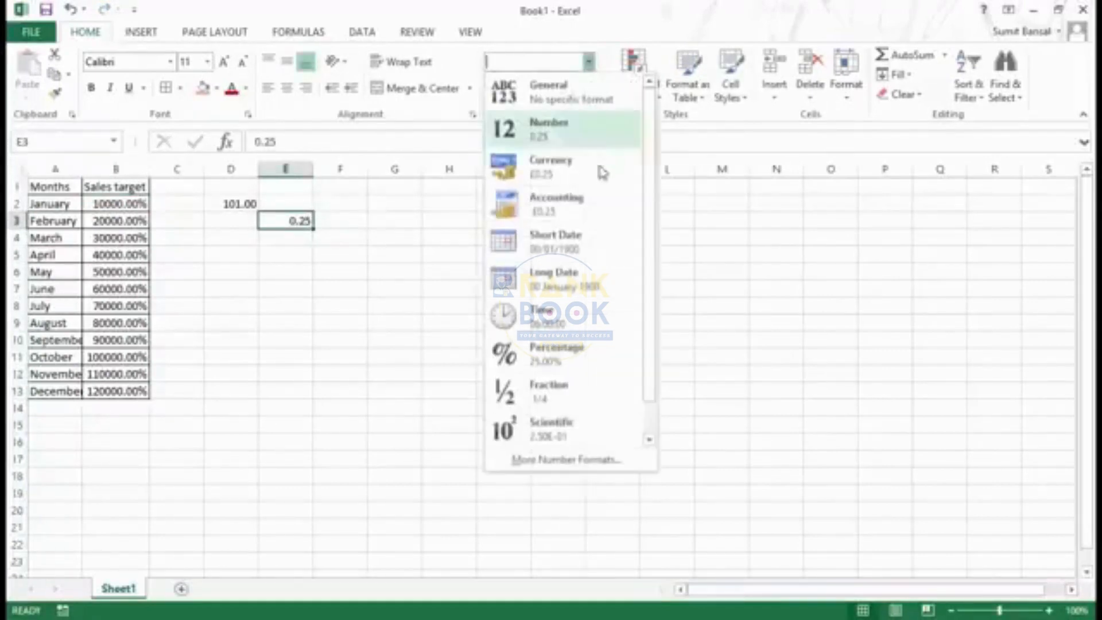
pyautogui.click(571, 398)
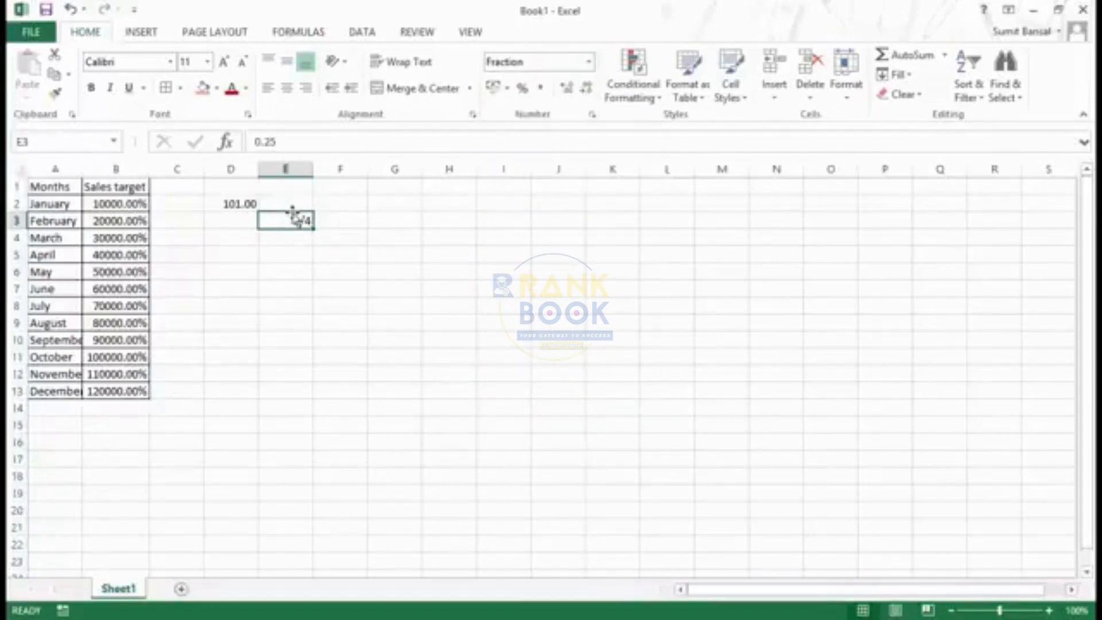
pyautogui.click(266, 141)
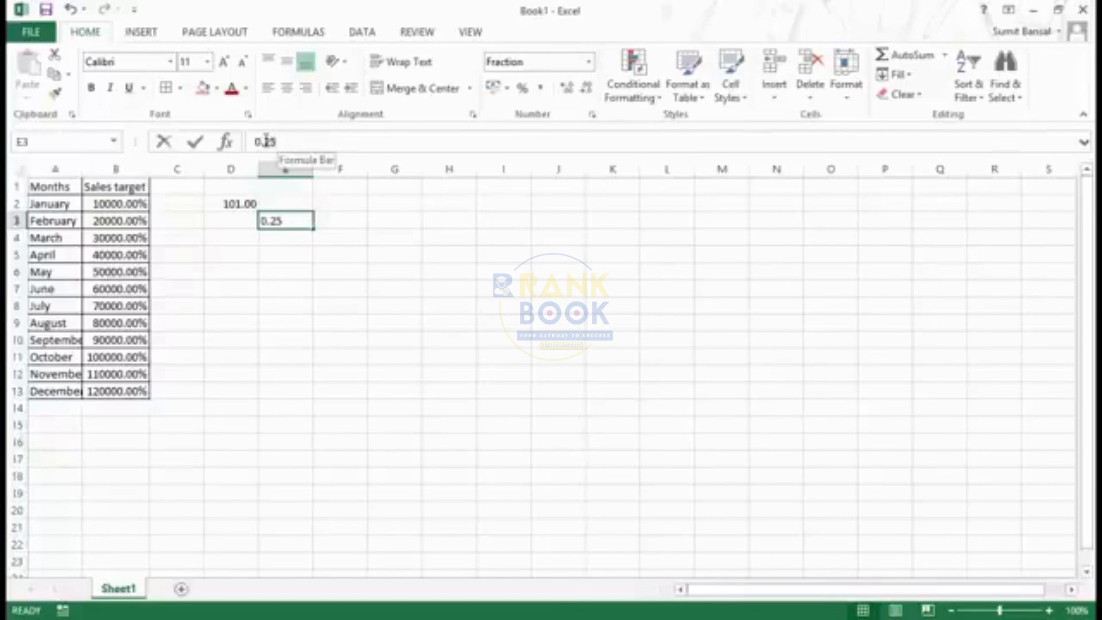
# Enter .33 in cell E3 and apply the Scientific format to it
pyautogui.click(281, 222)
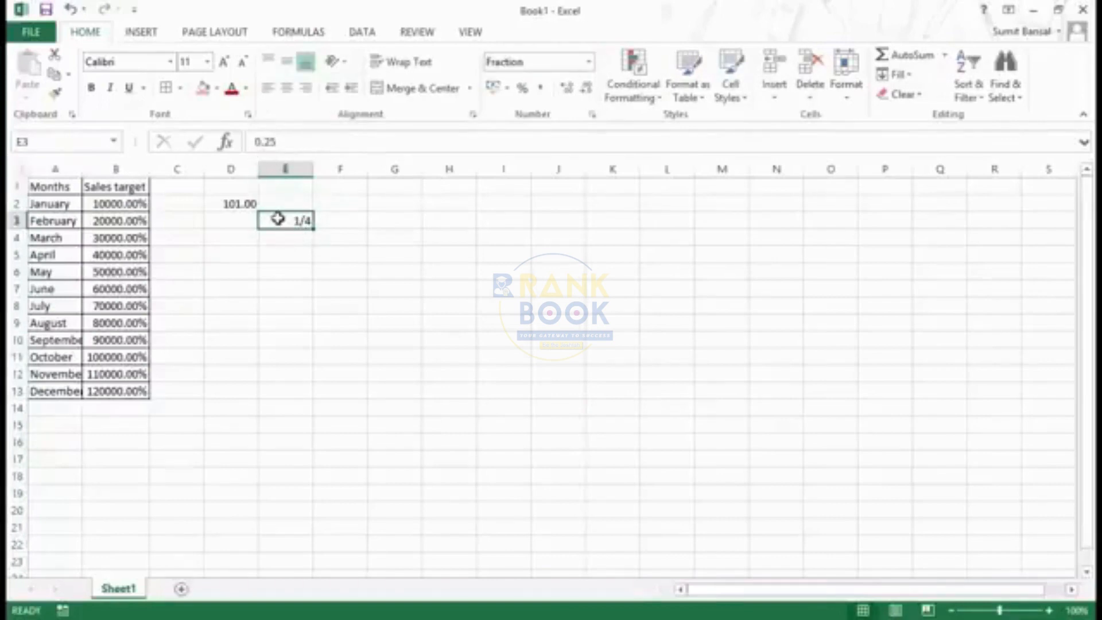
pyautogui.write('.33')
pyautogui.press('Return')
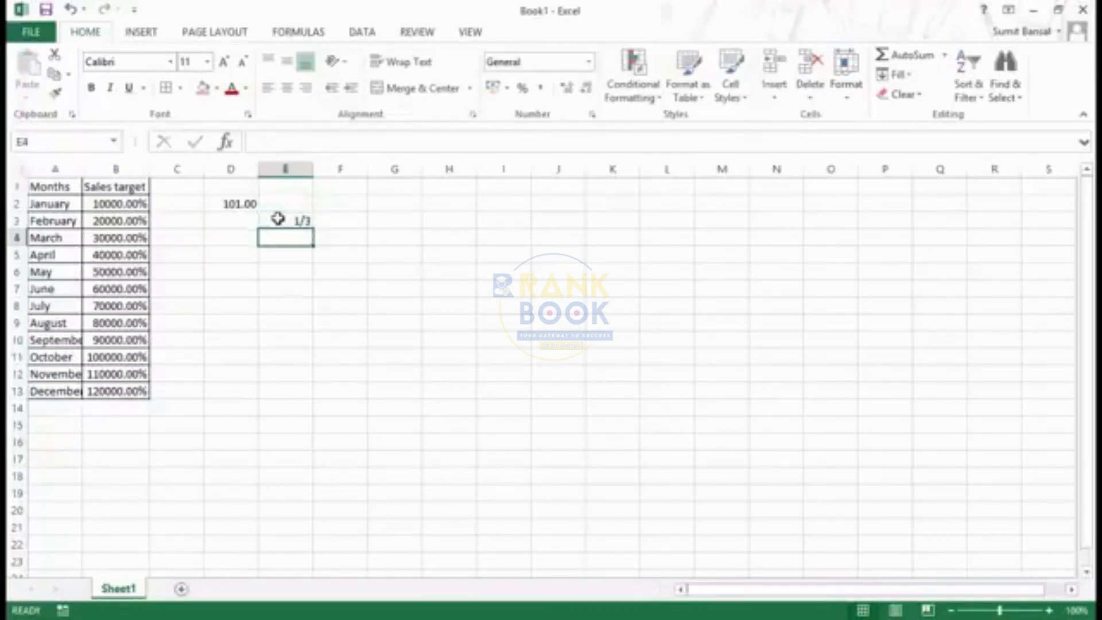
pyautogui.click(300, 220)
pyautogui.click(588, 61)
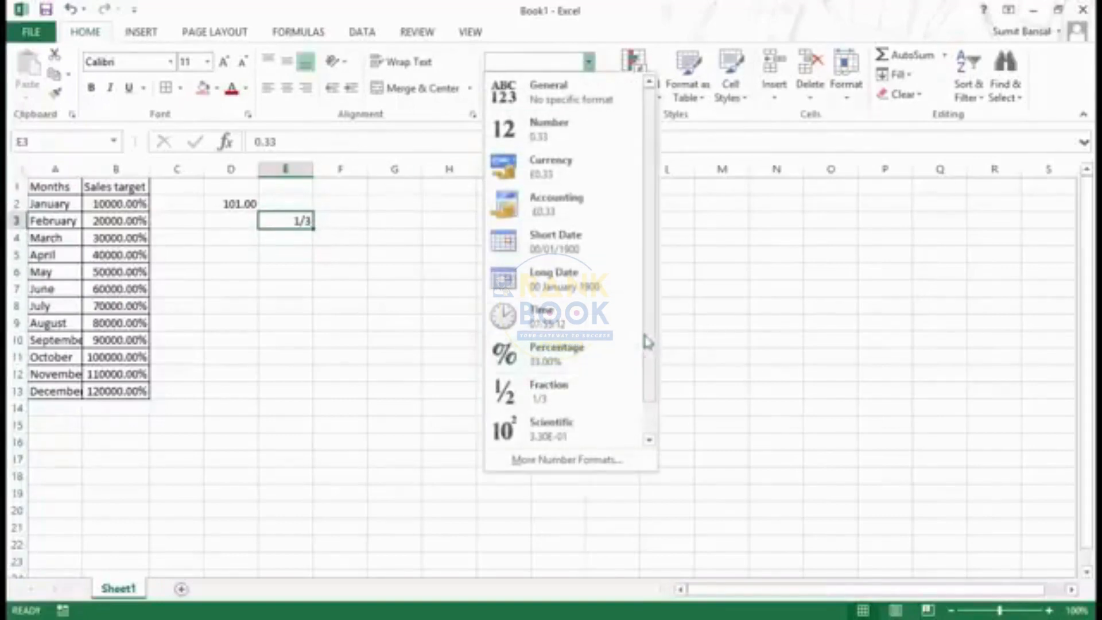
pyautogui.scroll(-1, 649, 361)
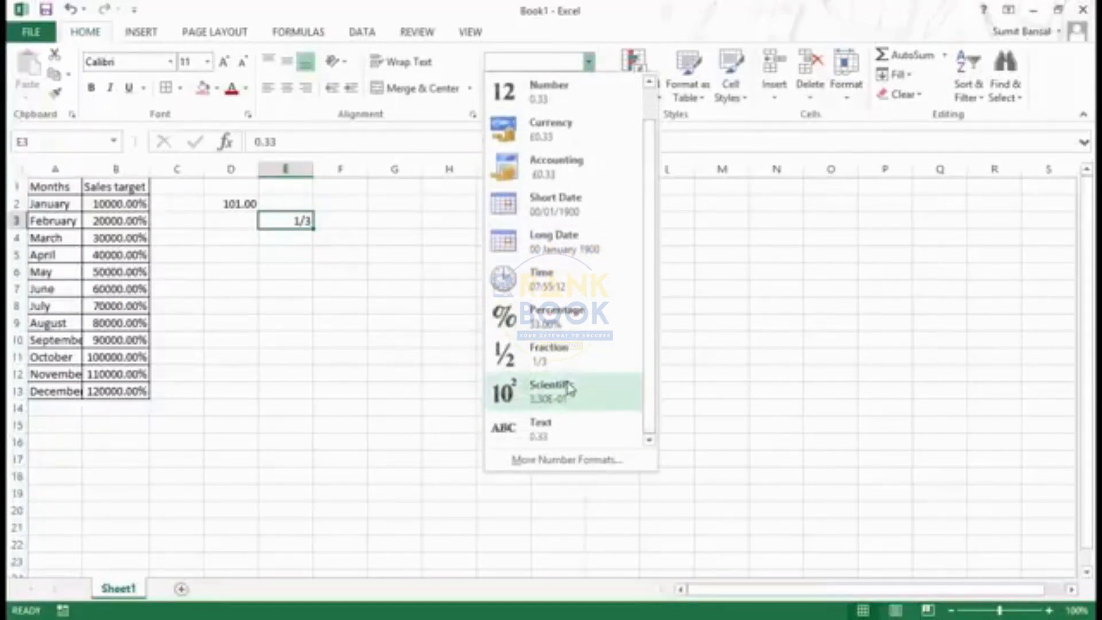
pyautogui.click(552, 397)
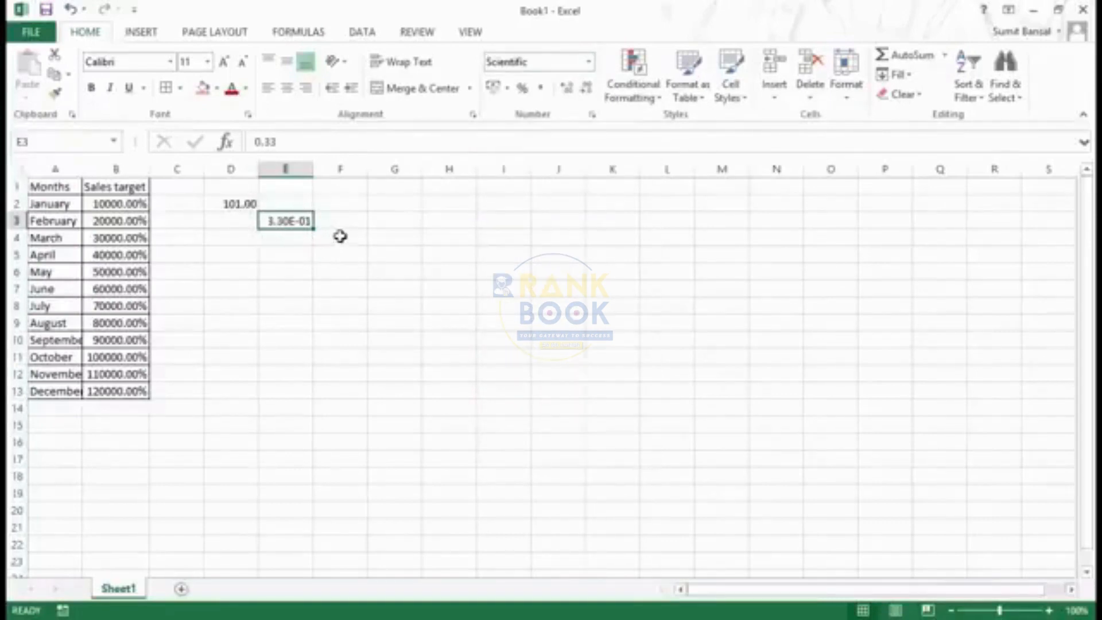
pyautogui.click(589, 61)
pyautogui.scroll(-1, 653, 179)
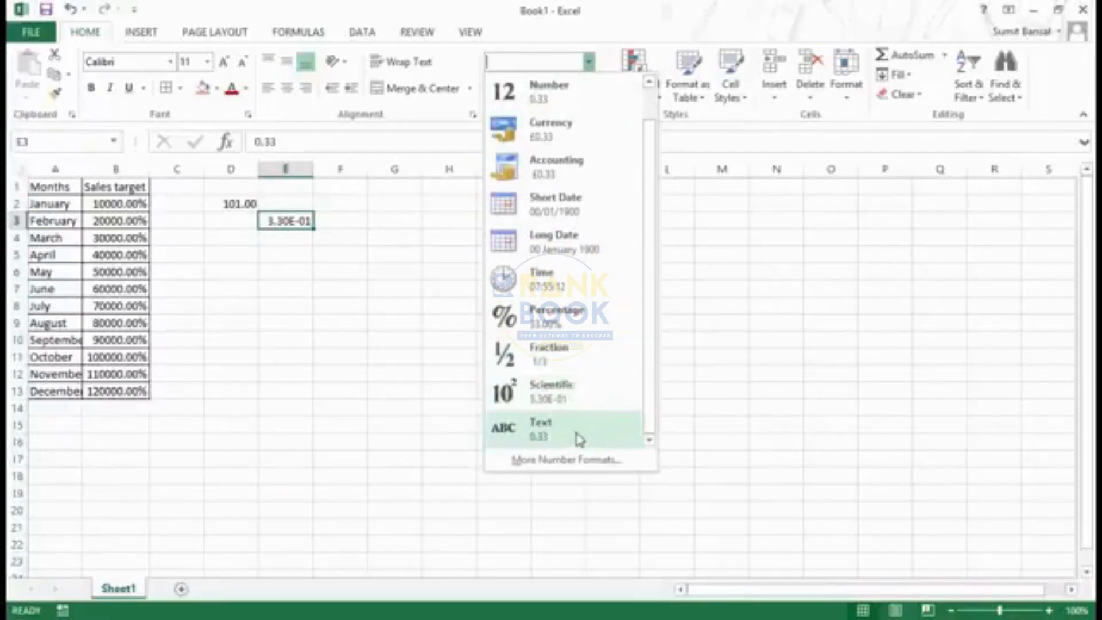
pyautogui.press('Escape')
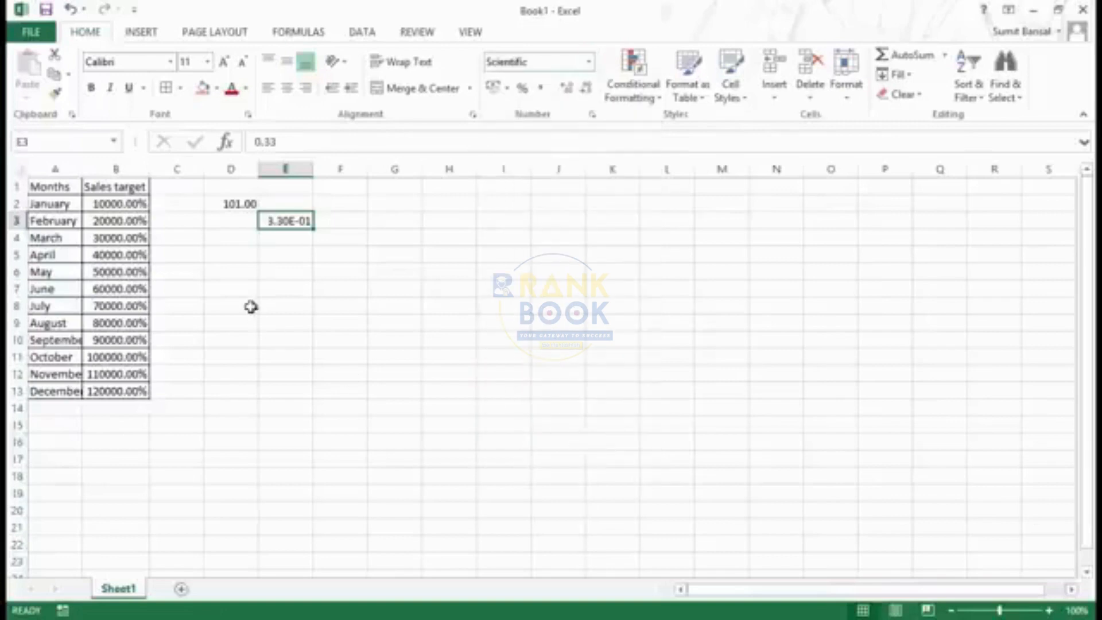
# Set the sales targets in B2:B13 back to the General format
pyautogui.moveTo(141, 202); pyautogui.dragTo(140, 391)
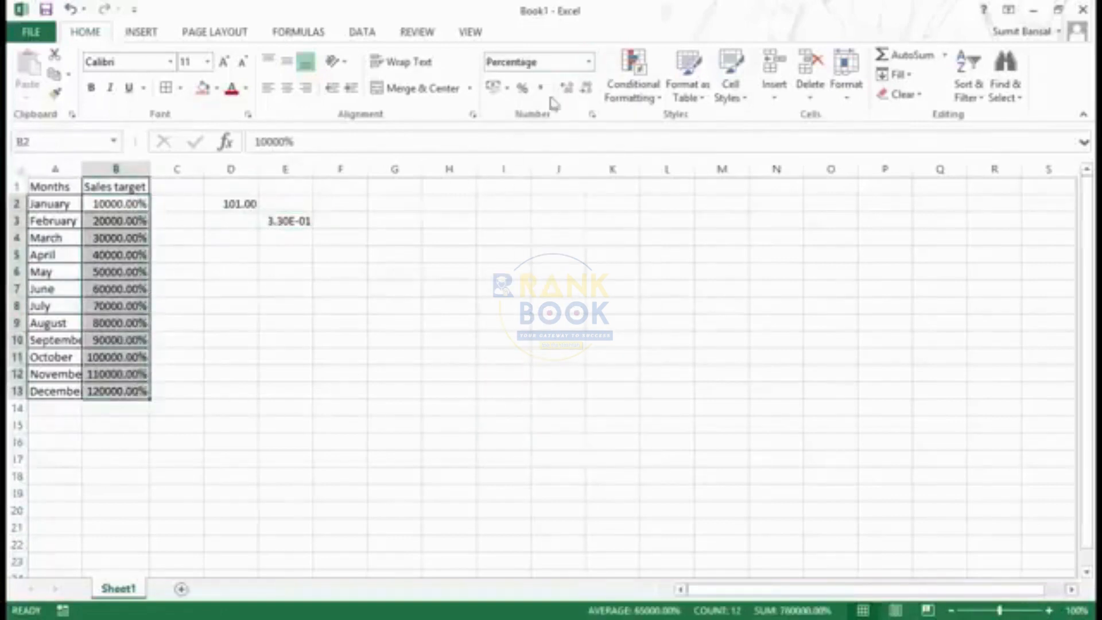
pyautogui.click(590, 62)
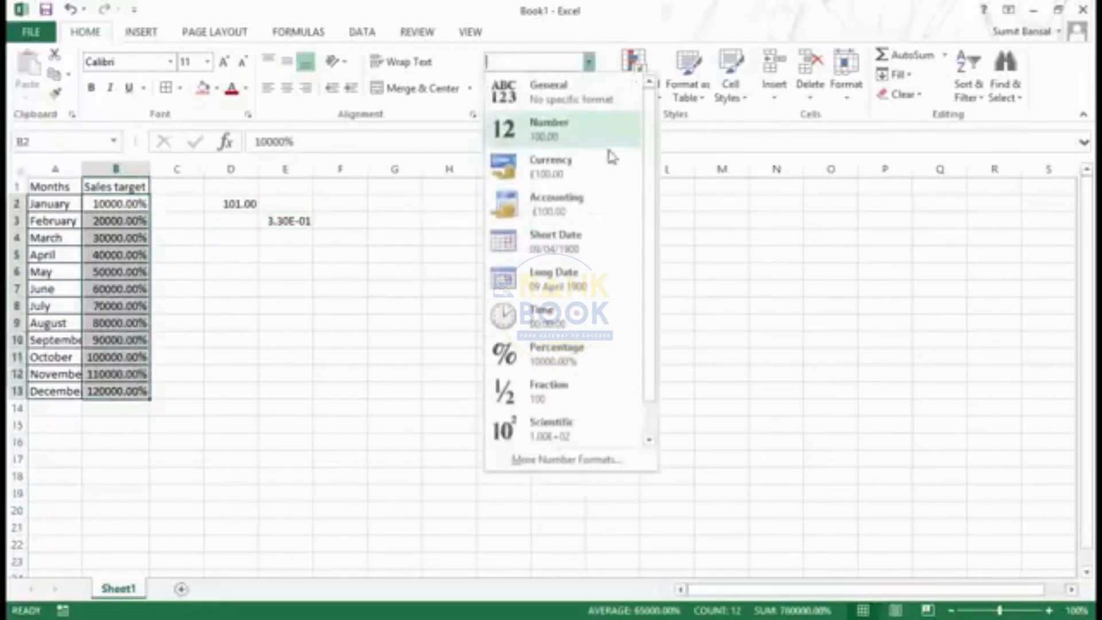
pyautogui.click(603, 95)
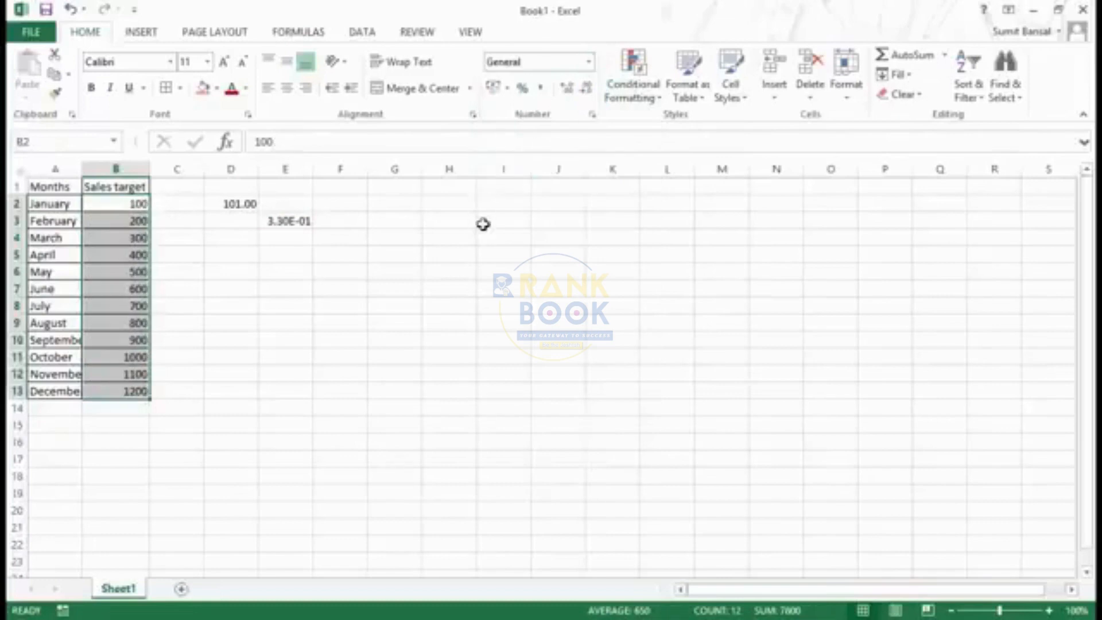
pyautogui.click(279, 324)
# Apply the Text format to the January to March sales targets in B2:B4
pyautogui.moveTo(127, 204); pyautogui.dragTo(130, 236)
pyautogui.click(589, 63)
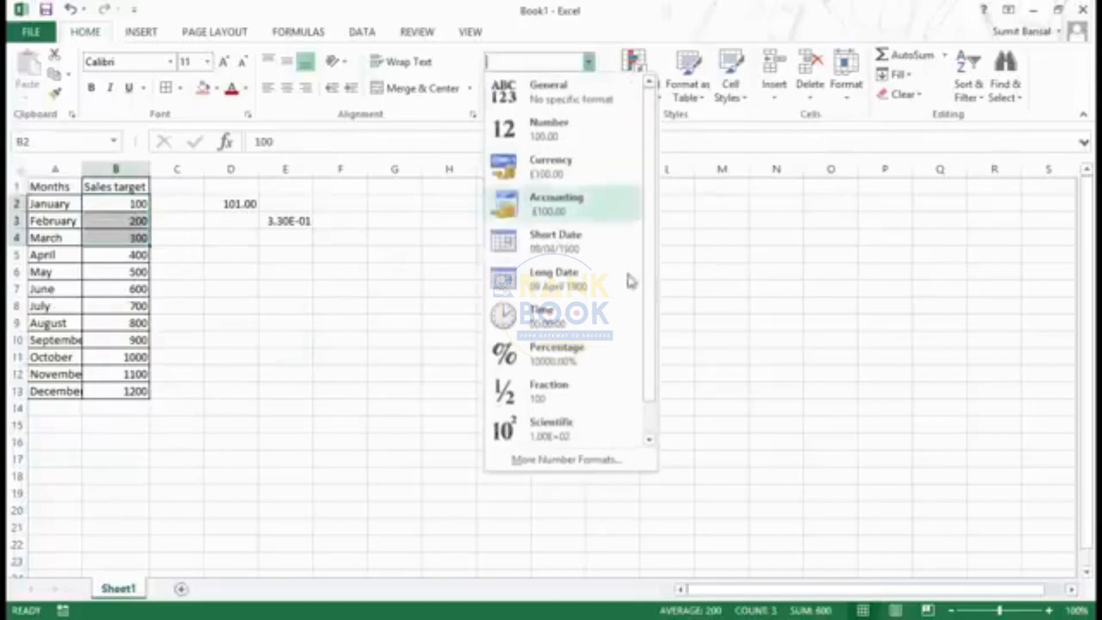
pyautogui.scroll(-1, 647, 315)
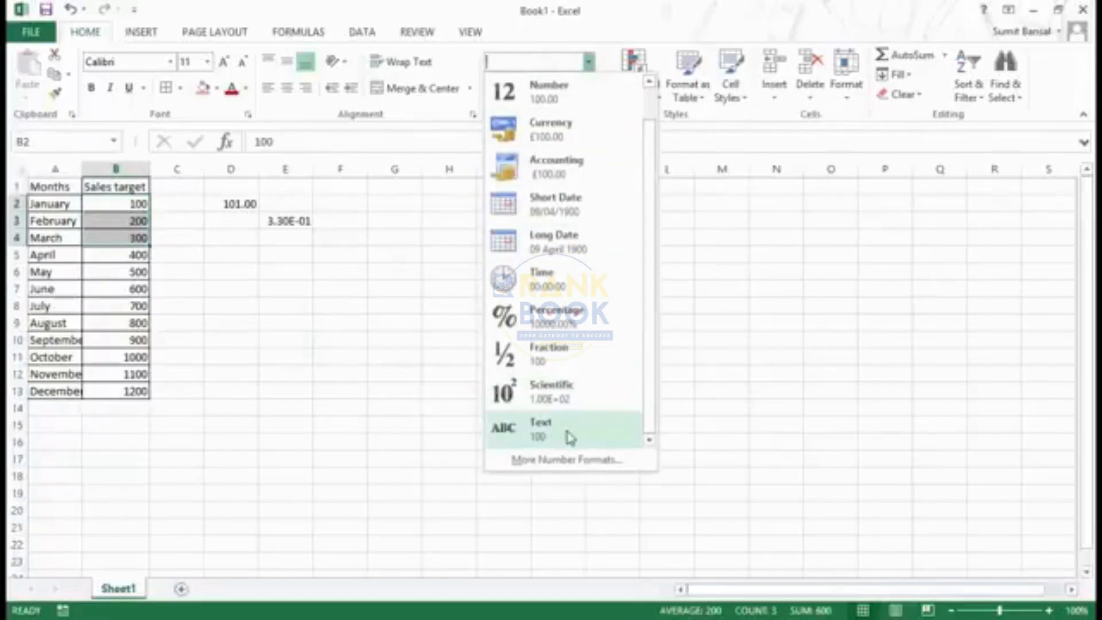
pyautogui.click(570, 438)
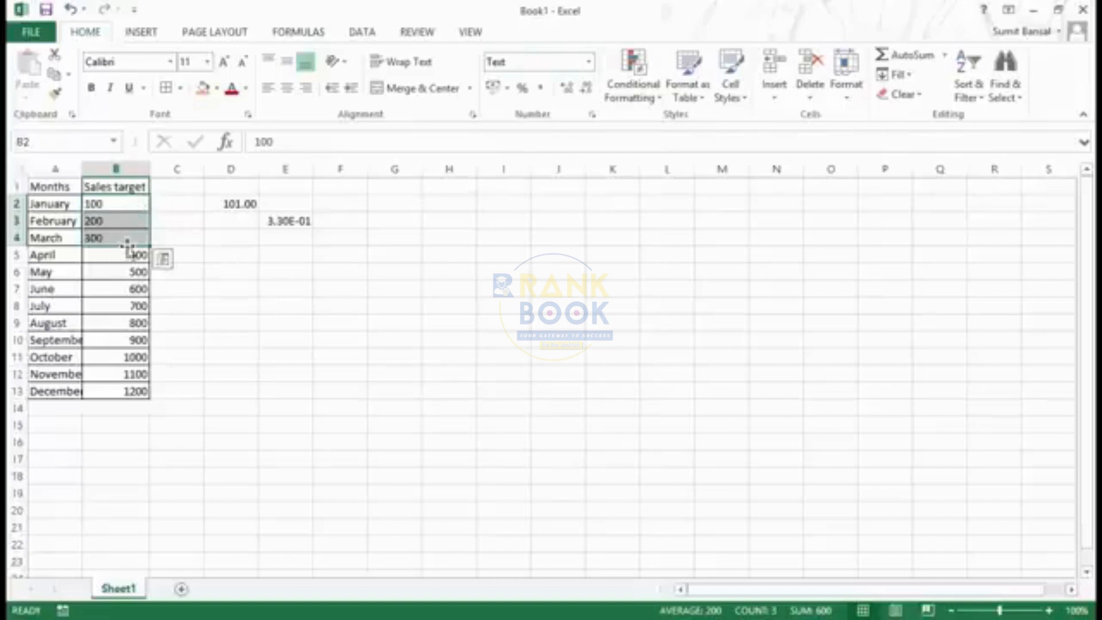
# Enter ABS in cell D5 and 123 in cell D6 to compare text and number alignment
pyautogui.click(241, 254)
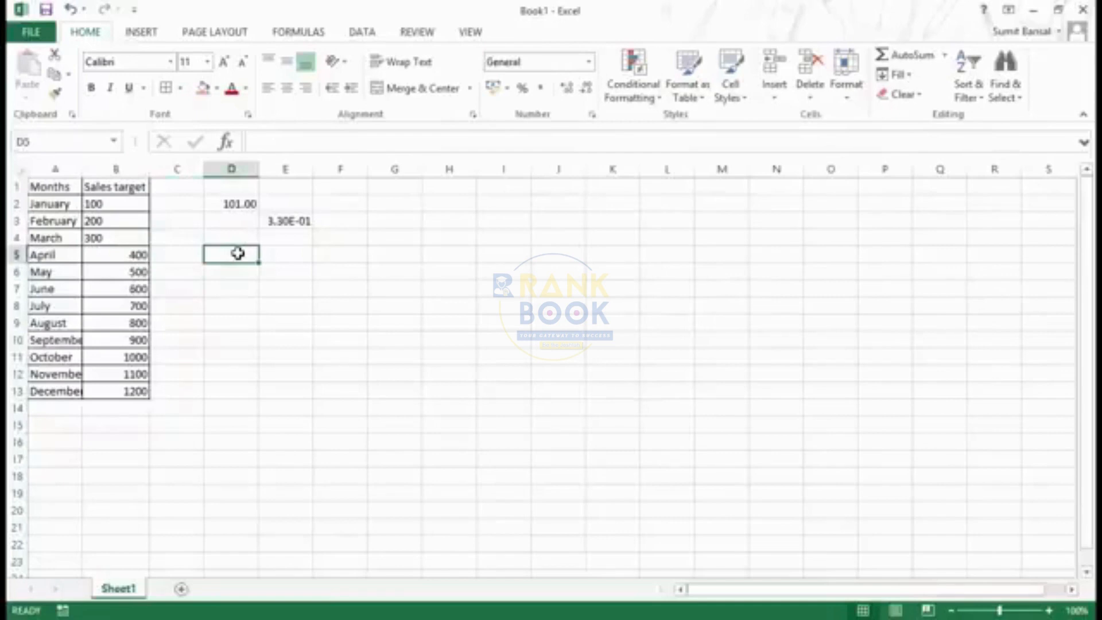
pyautogui.write('AB')
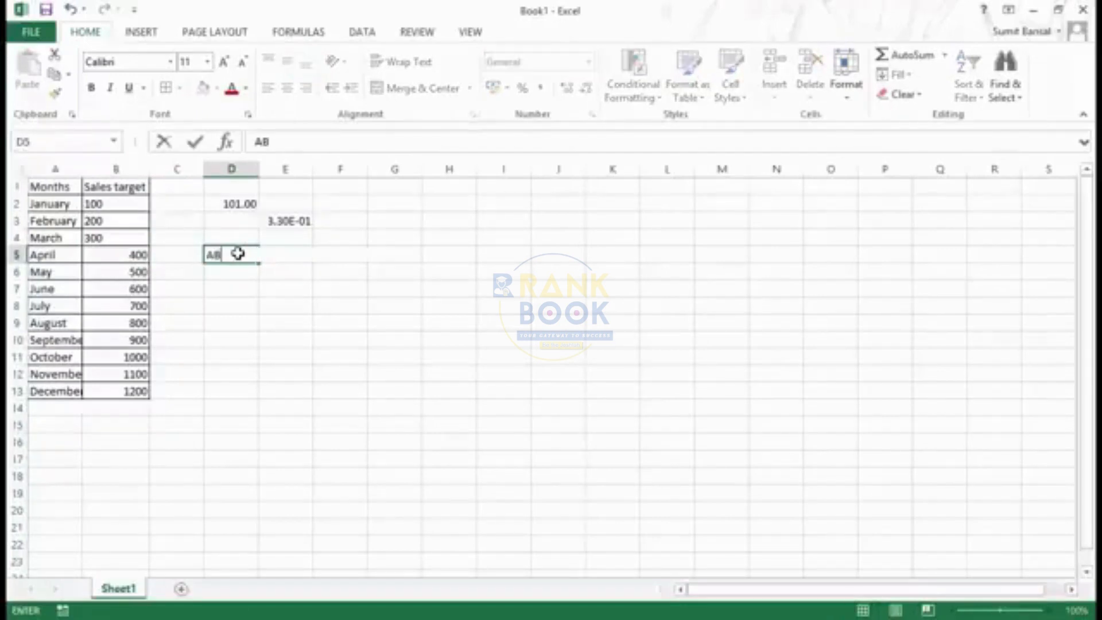
pyautogui.write('S')
pyautogui.press('Return')
pyautogui.click(240, 253)
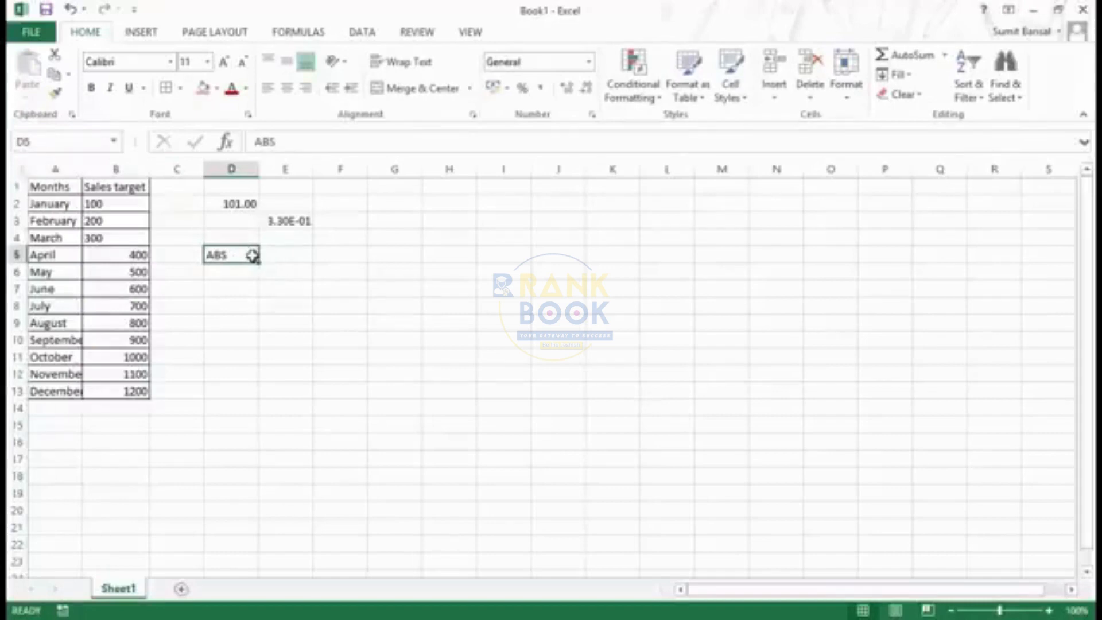
pyautogui.press('Return')
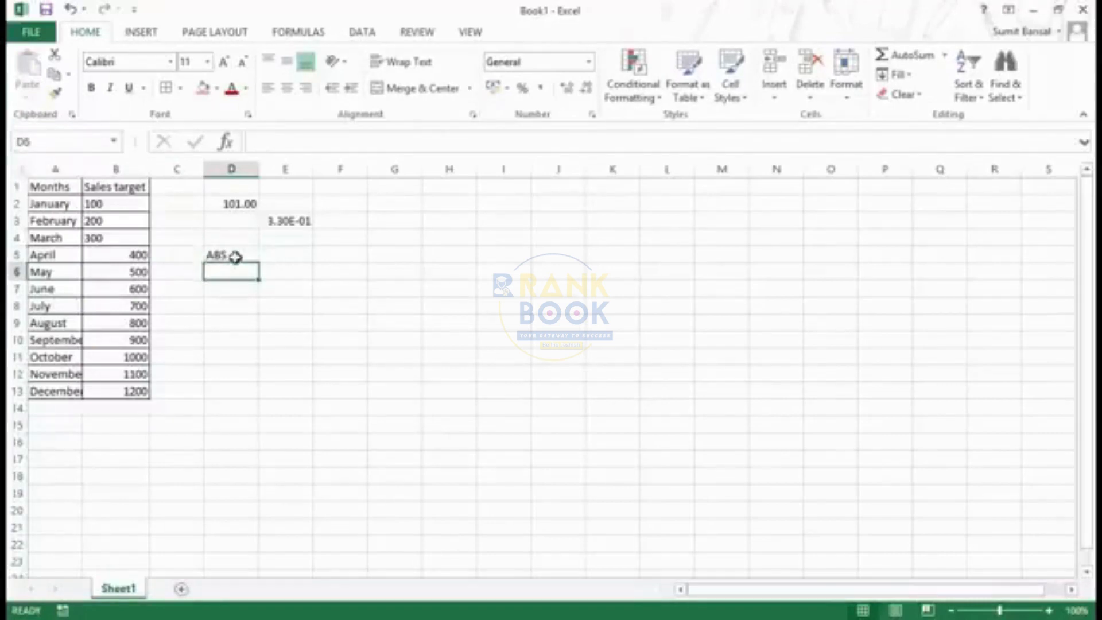
pyautogui.write('123')
pyautogui.press('Return')
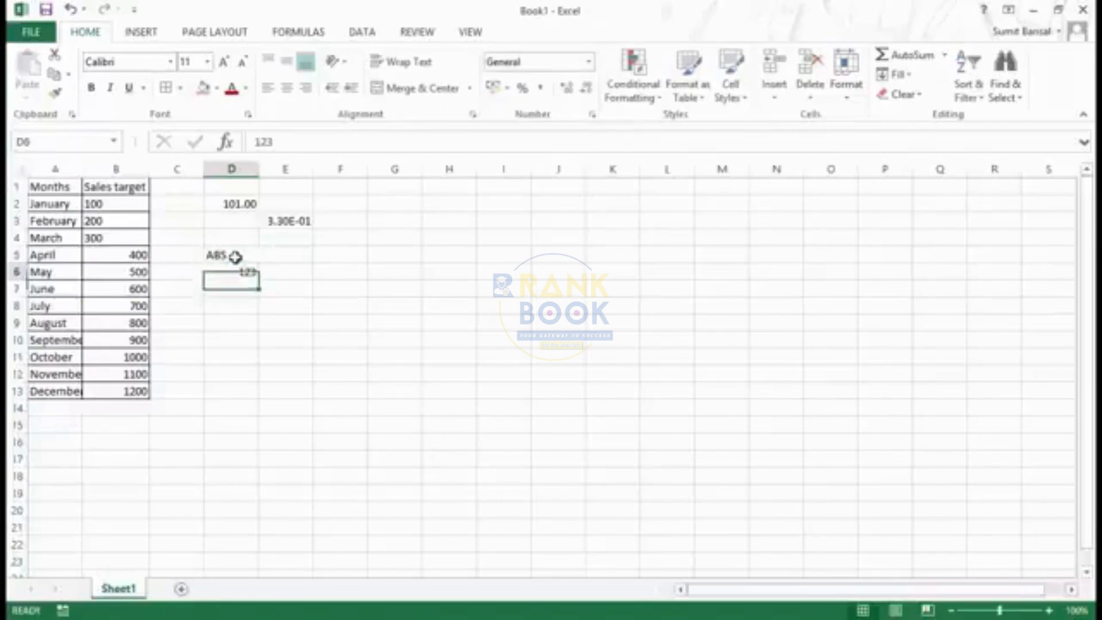
pyautogui.press('Up')
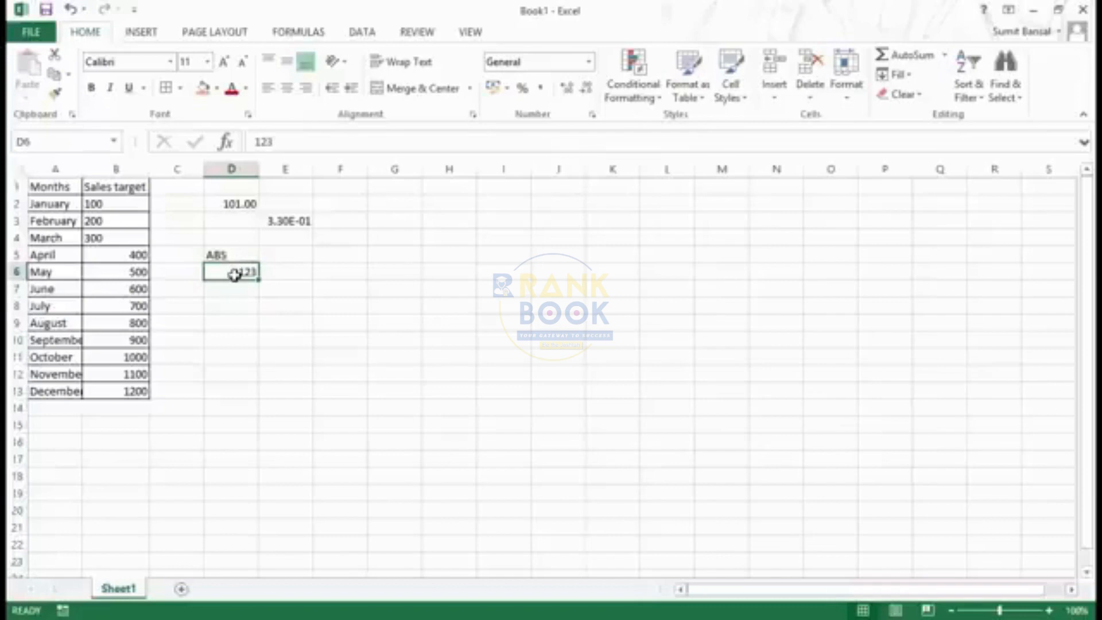
# Select the sales targets in B2:B4 and inspect the stored content of B2
pyautogui.moveTo(129, 204); pyautogui.dragTo(131, 231)
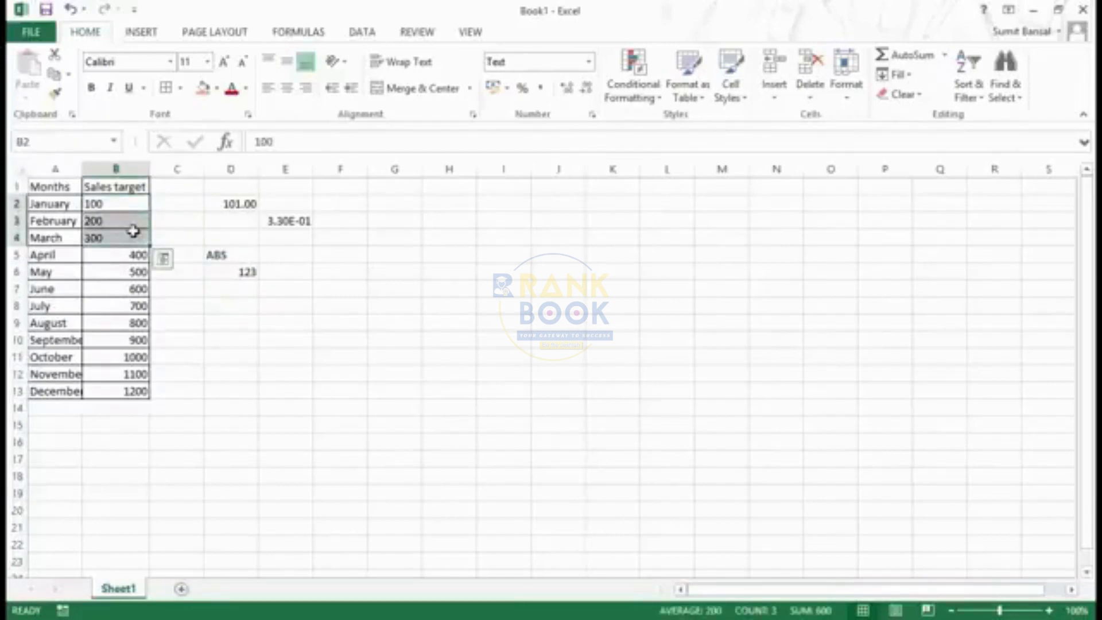
pyautogui.doubleClick(263, 142)
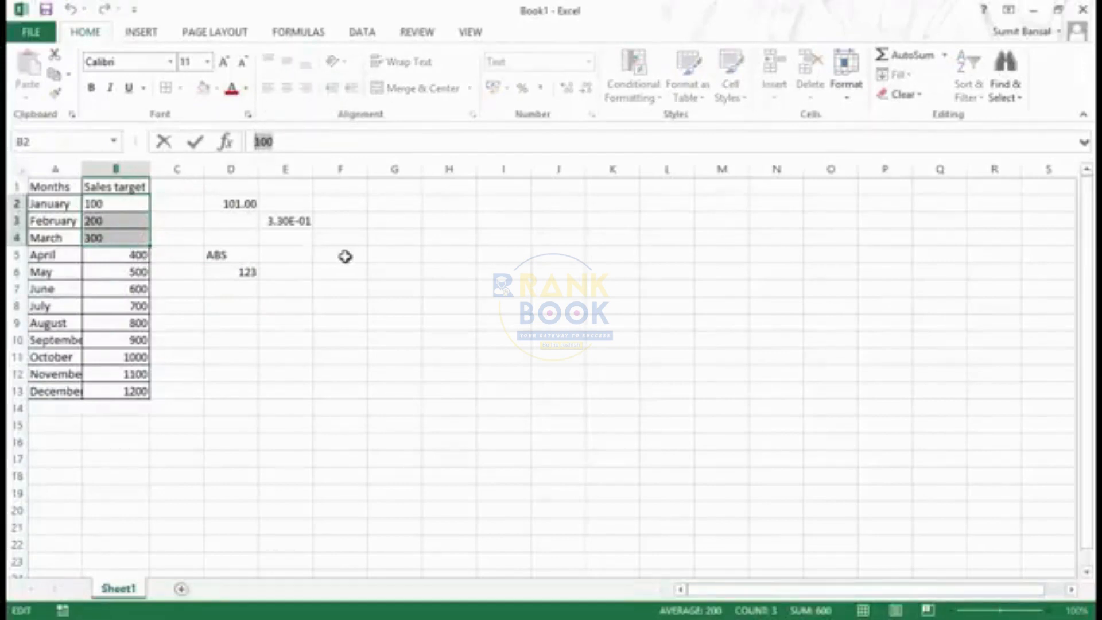
pyautogui.press('Escape')
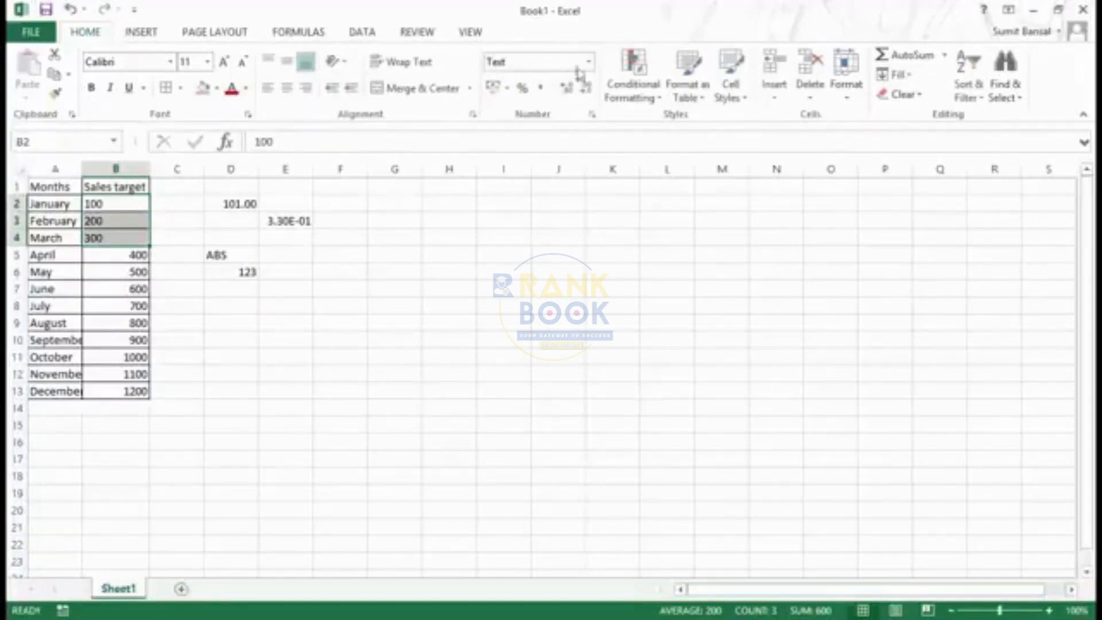
# Open the Format Cells settings for B2:B4 in two different ways, closing them each time without changes
pyautogui.click(592, 62)
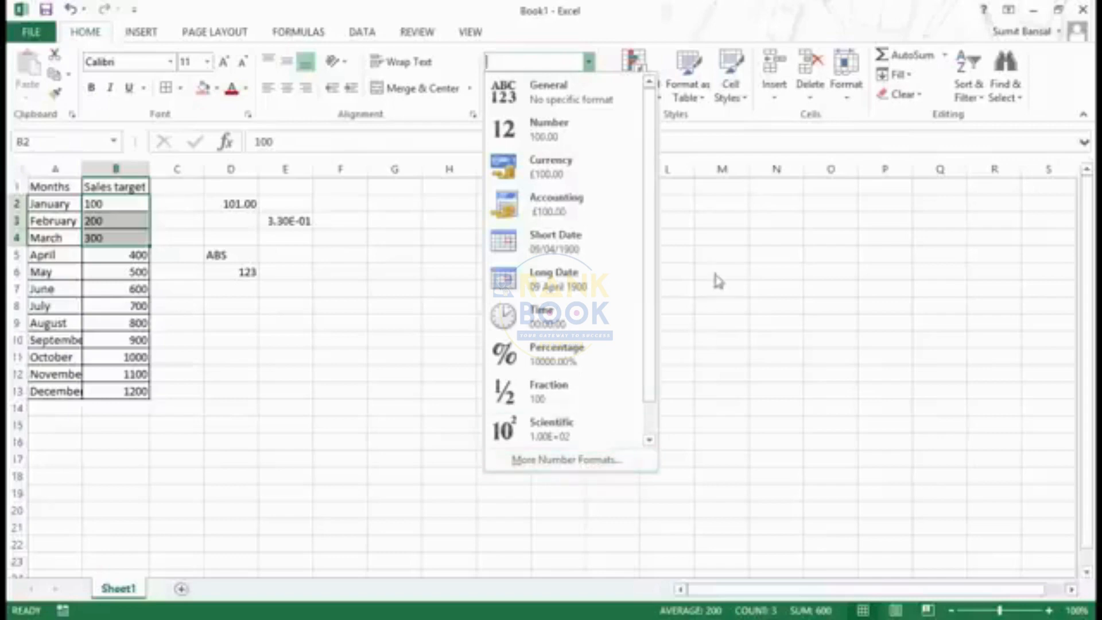
pyautogui.click(581, 462)
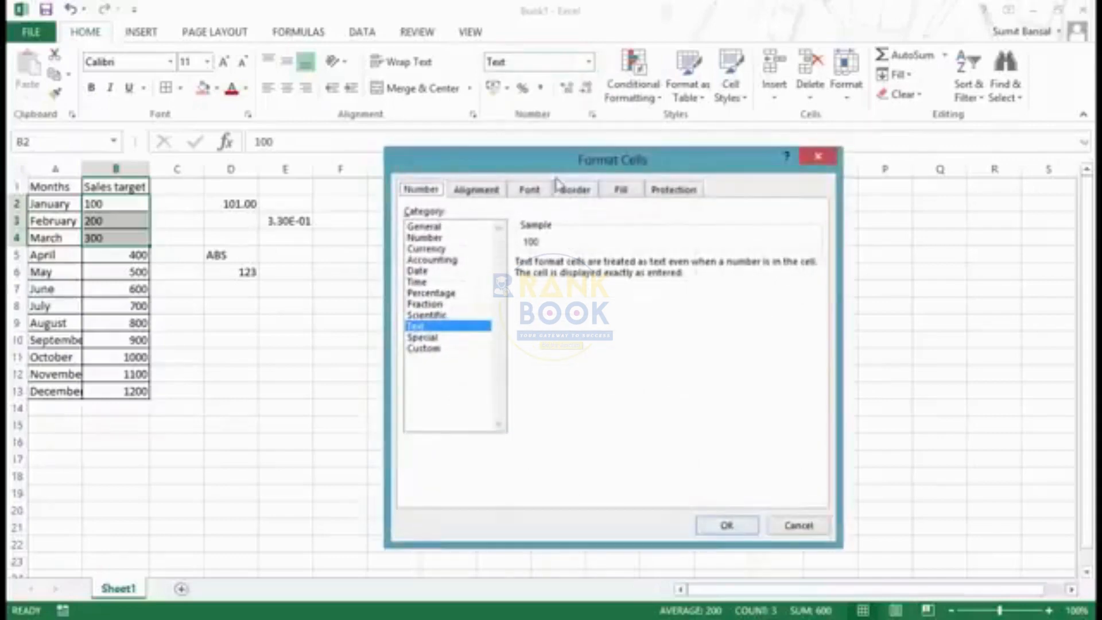
pyautogui.moveTo(552, 166); pyautogui.dragTo(492, 192)
pyautogui.click(756, 184)
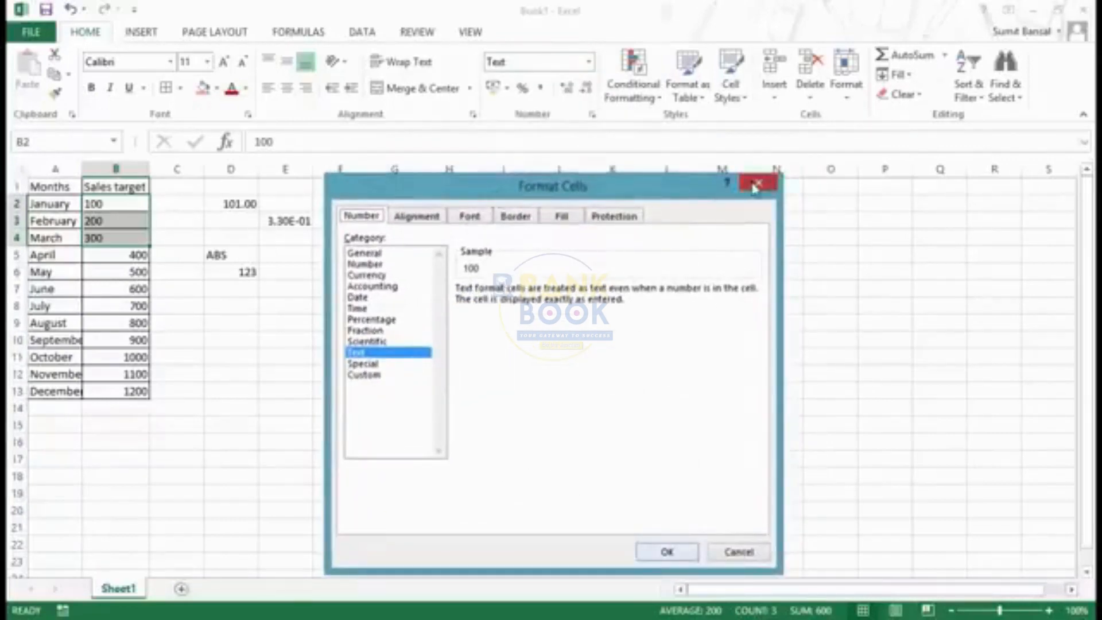
pyautogui.click(594, 115)
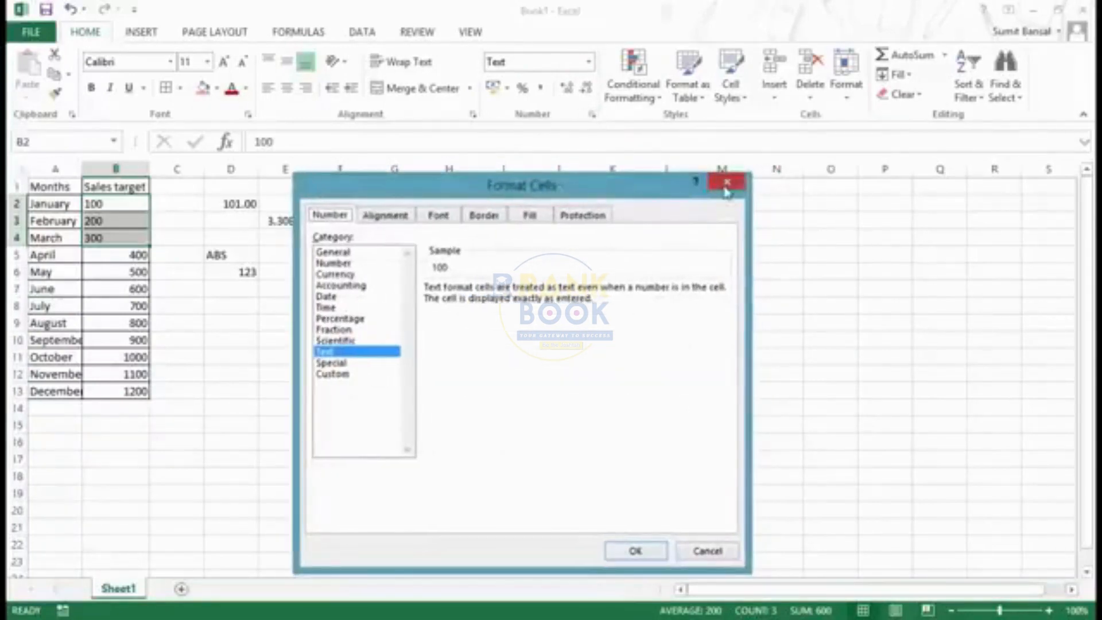
pyautogui.click(726, 185)
# Open Format Cells for cell G8, review the options of the Number category, and close it without changes
pyautogui.click(414, 304)
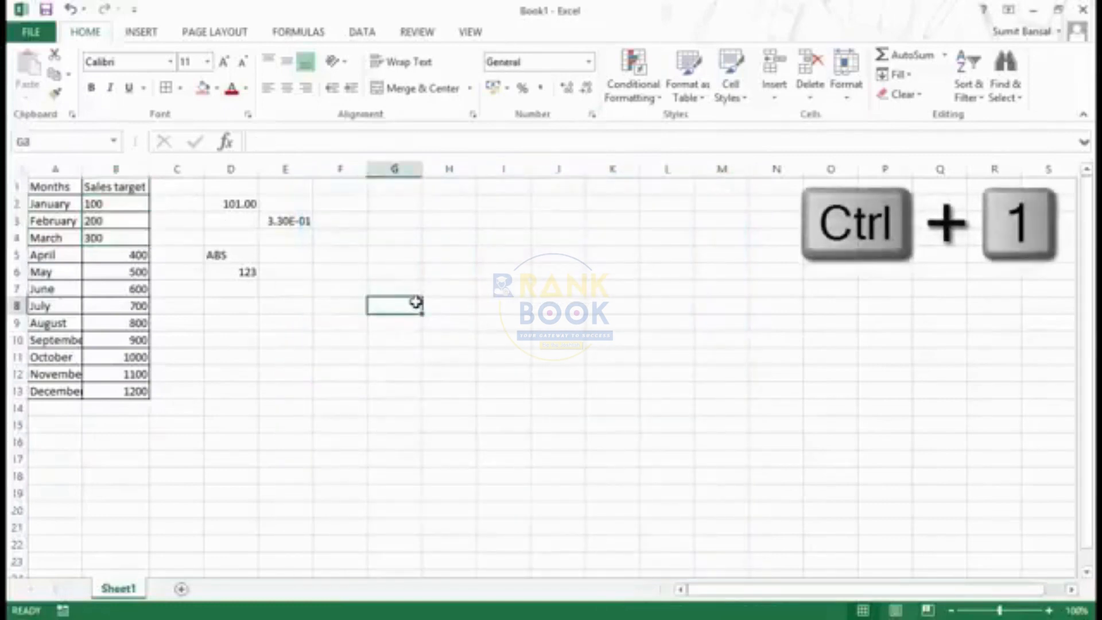
pyautogui.hotkey('ctrl', '1')
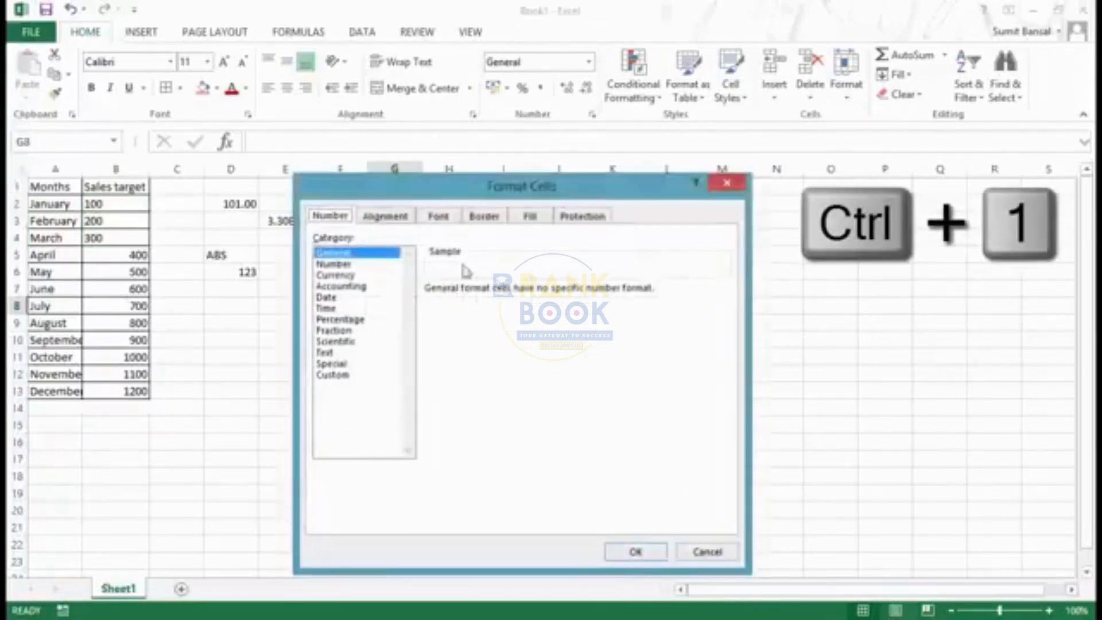
pyautogui.moveTo(466, 196); pyautogui.dragTo(498, 154)
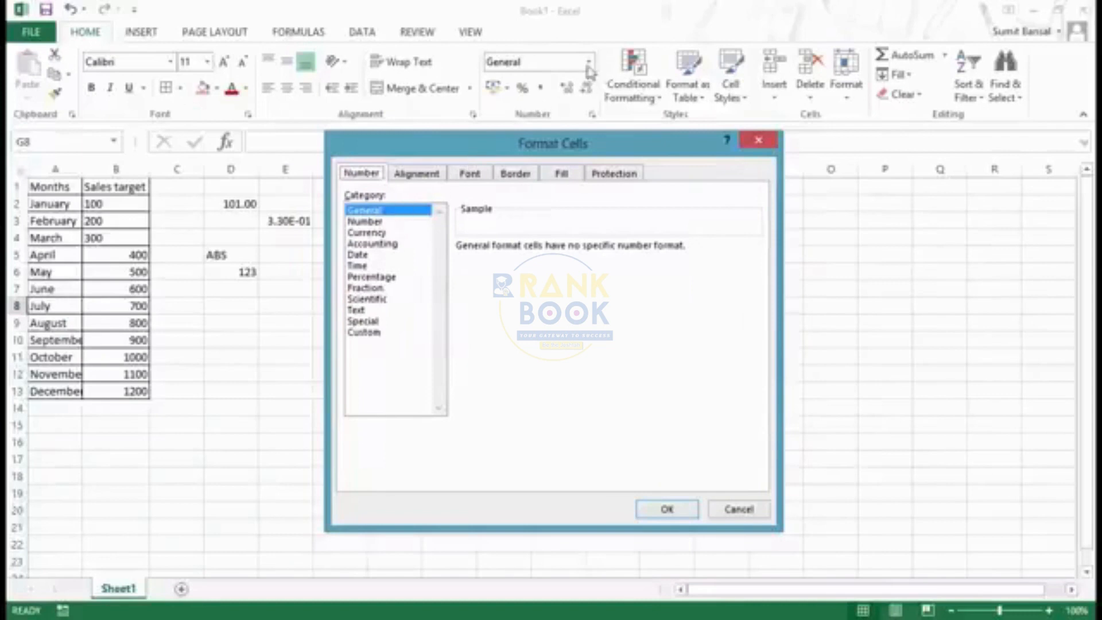
pyautogui.click(383, 223)
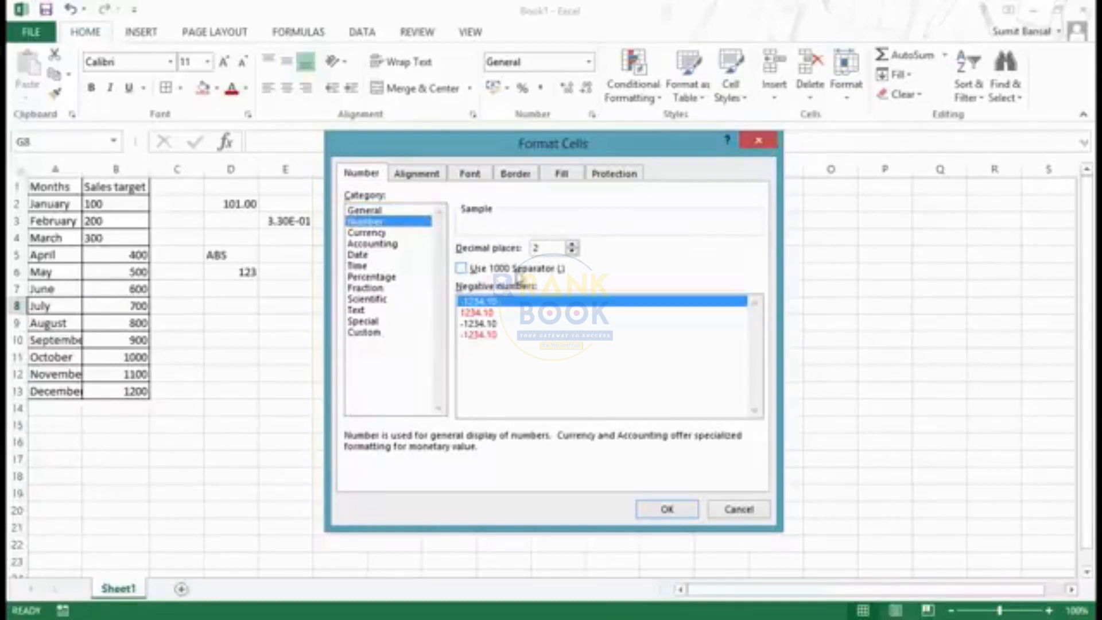
pyautogui.click(757, 141)
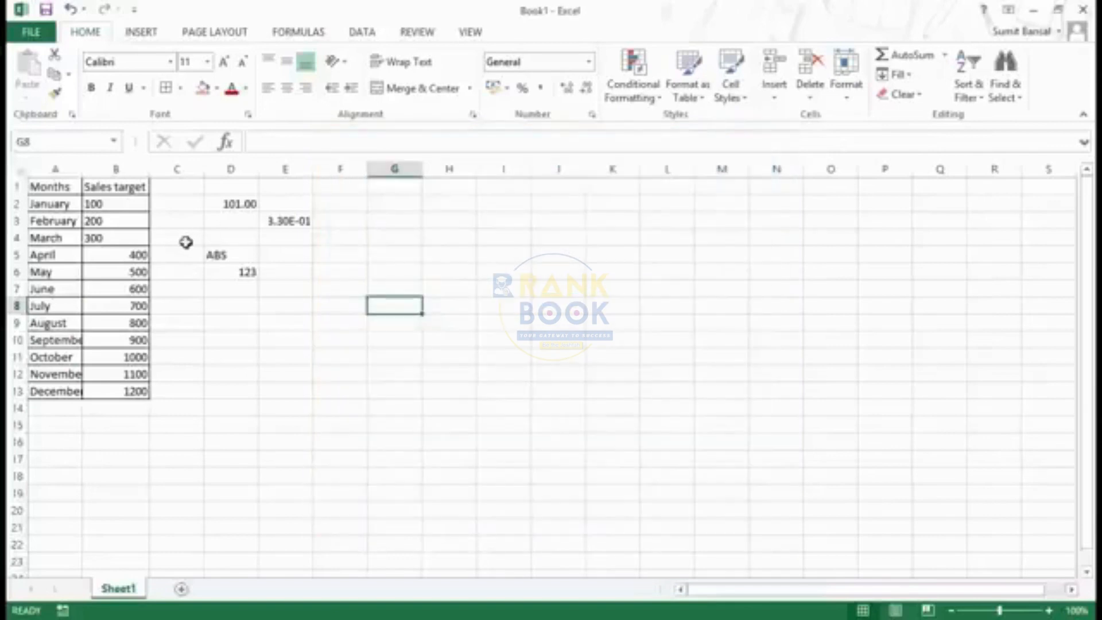
# Format the December sales target in B13 as Number with 1 decimal place and the 1000 separator
pyautogui.click(133, 395)
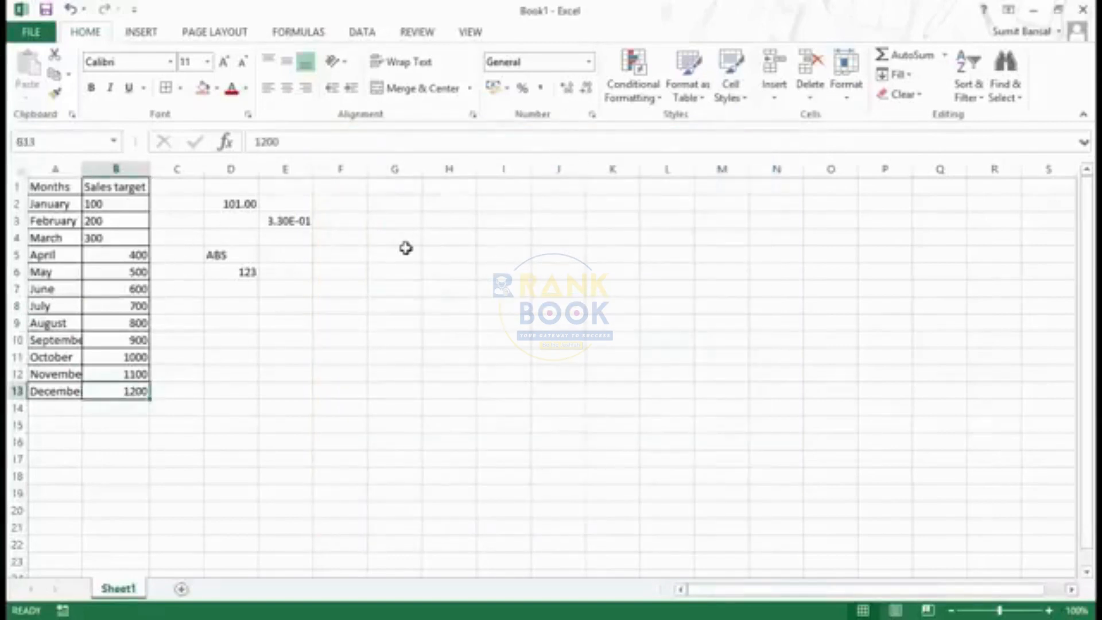
pyautogui.hotkey('ctrl', '1')
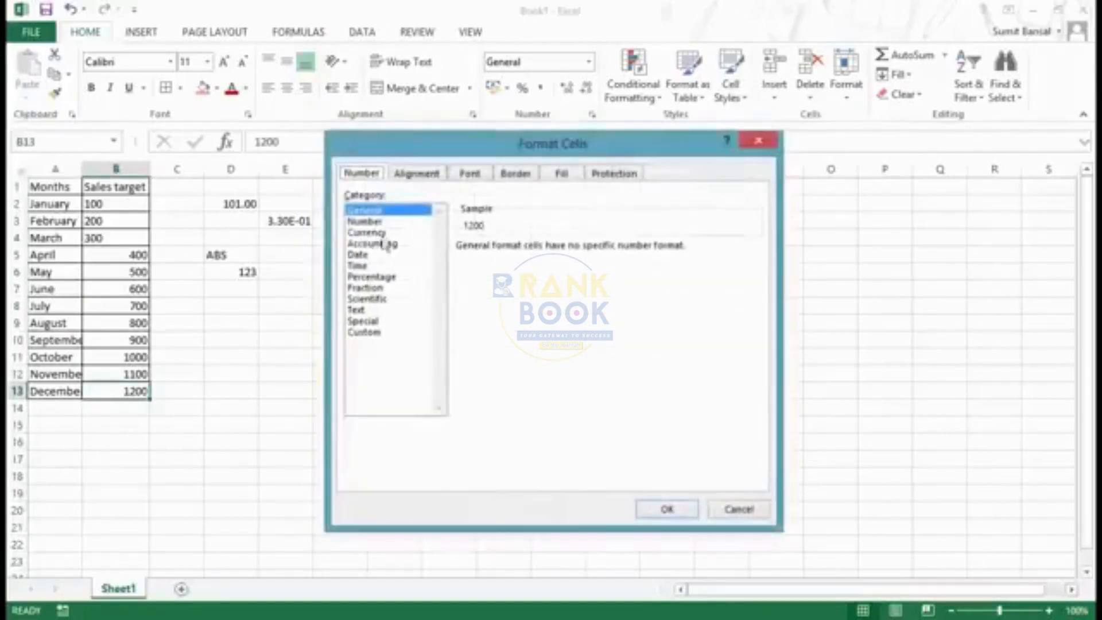
pyautogui.click(379, 223)
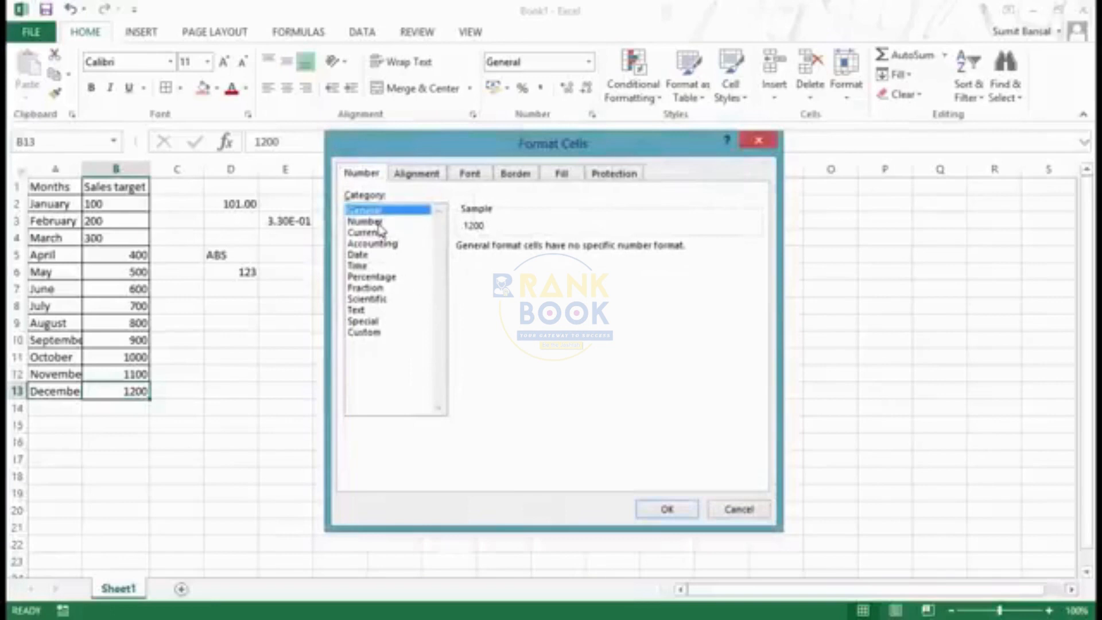
pyautogui.click(572, 251)
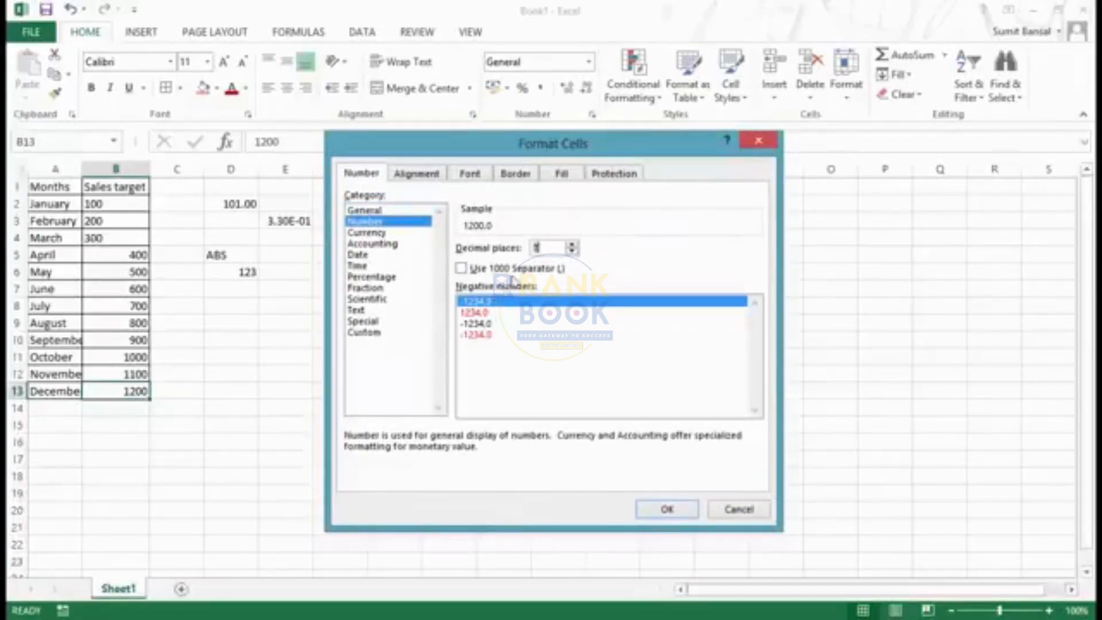
pyautogui.click(461, 268)
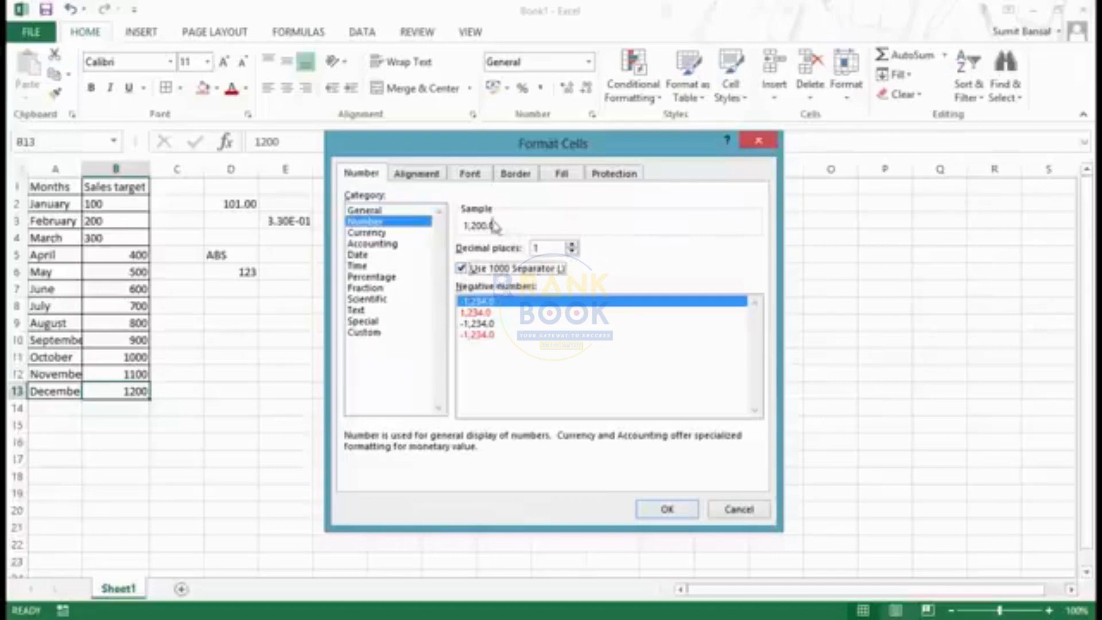
pyautogui.click(667, 510)
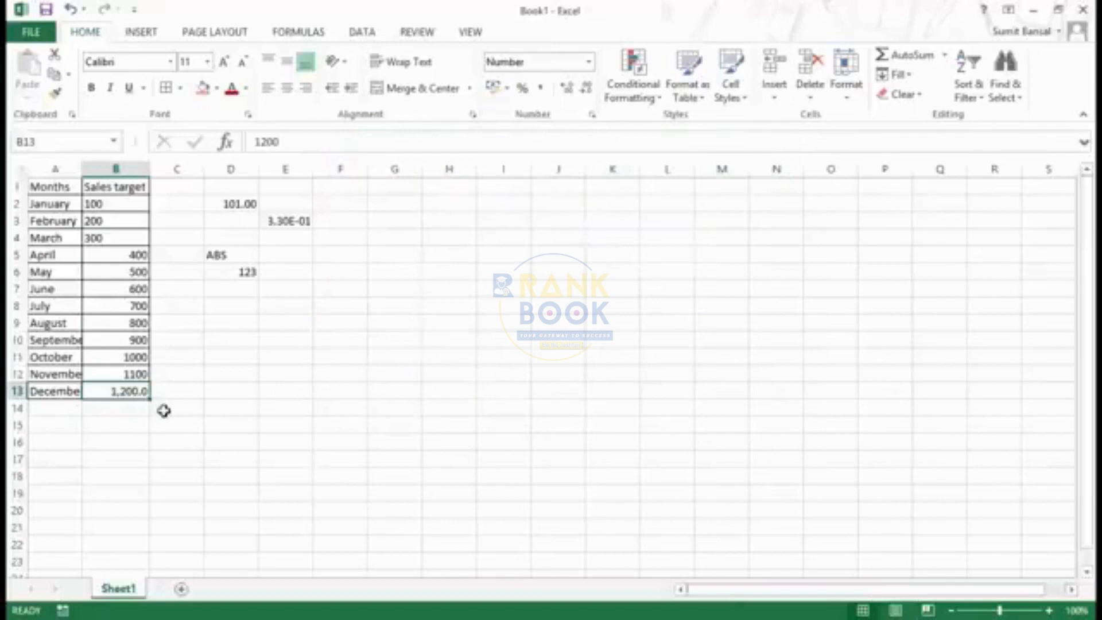
# Review the Currency, Accounting, Date and Custom number format options for B13 and close the settings without changes
pyautogui.click(589, 61)
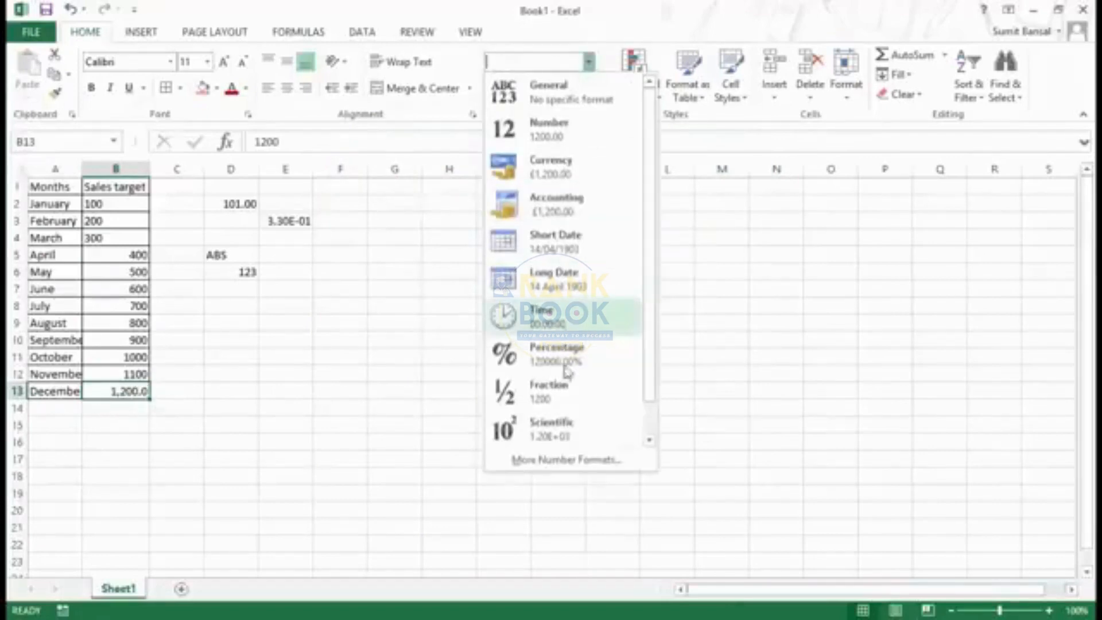
pyautogui.click(560, 465)
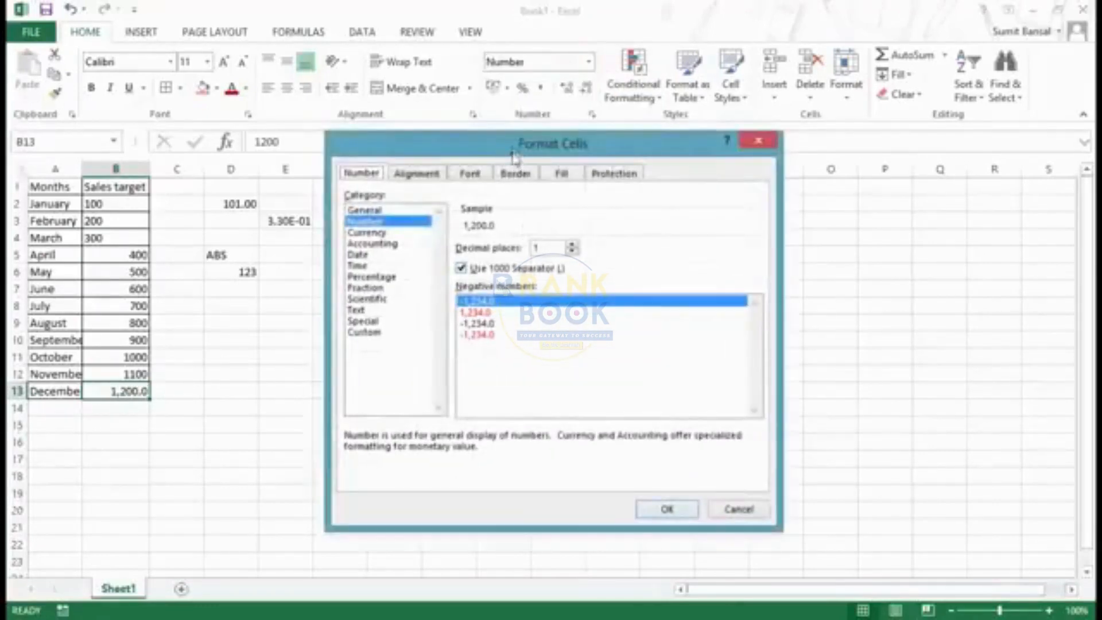
pyautogui.moveTo(522, 149); pyautogui.dragTo(520, 174)
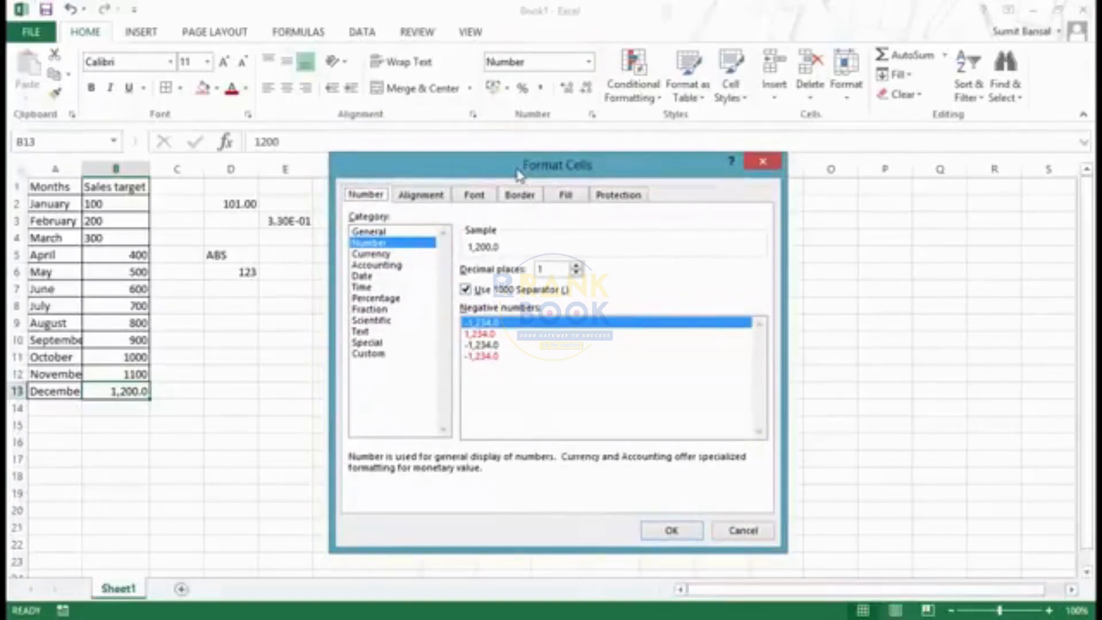
pyautogui.click(391, 254)
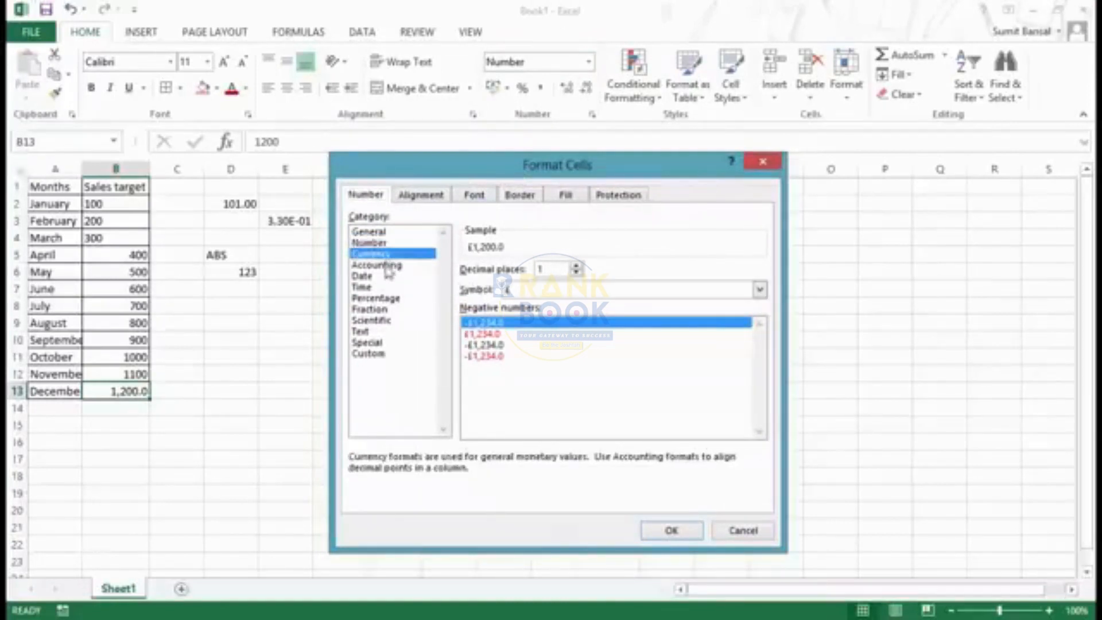
pyautogui.click(387, 267)
pyautogui.click(372, 277)
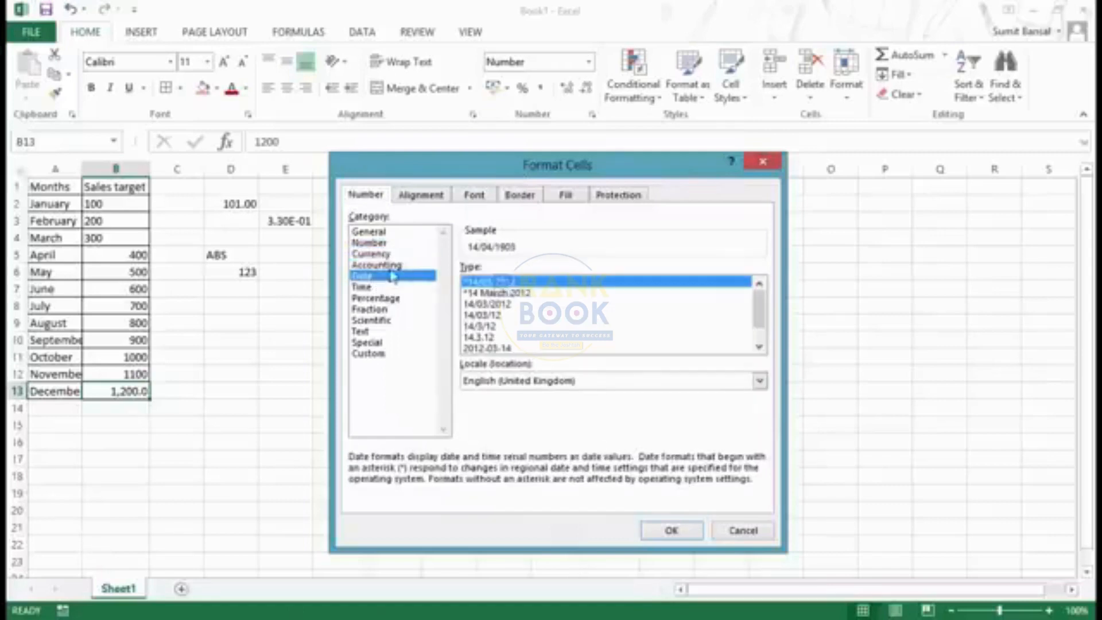
pyautogui.click(379, 354)
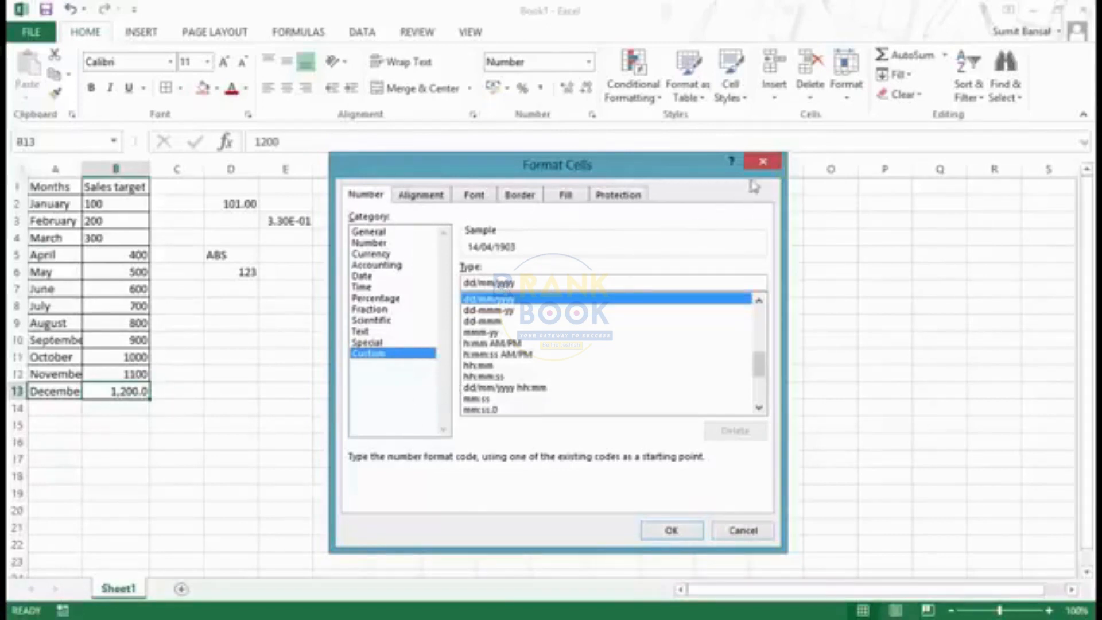
pyautogui.click(759, 162)
# Enter the date 07/09/2014 in cell D8
pyautogui.click(229, 308)
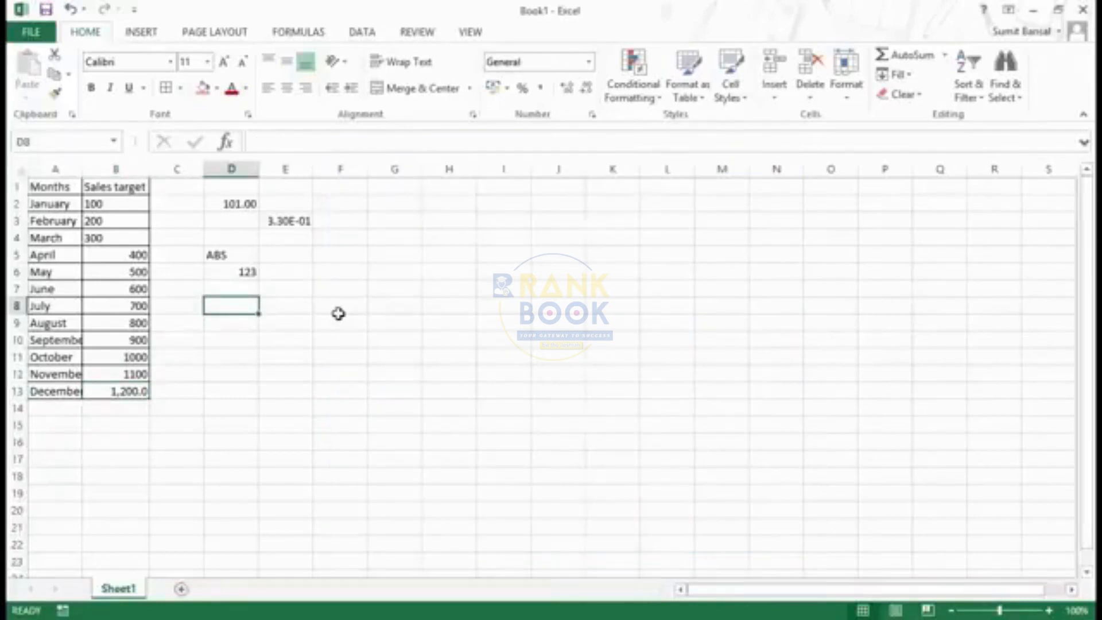
pyautogui.write('07')
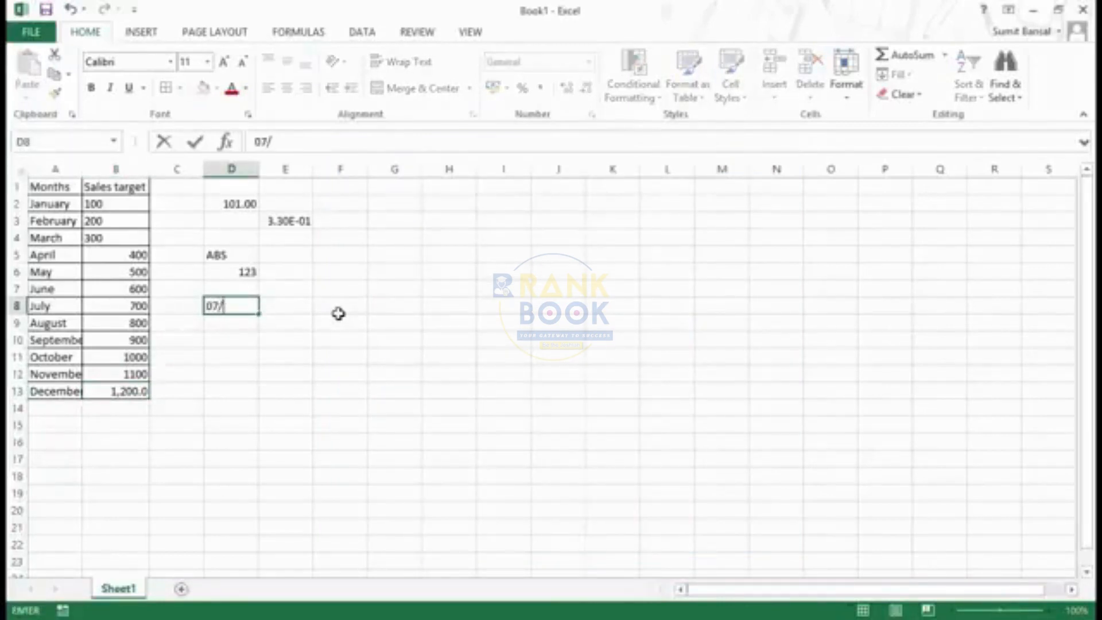
pyautogui.write('/09/2014')
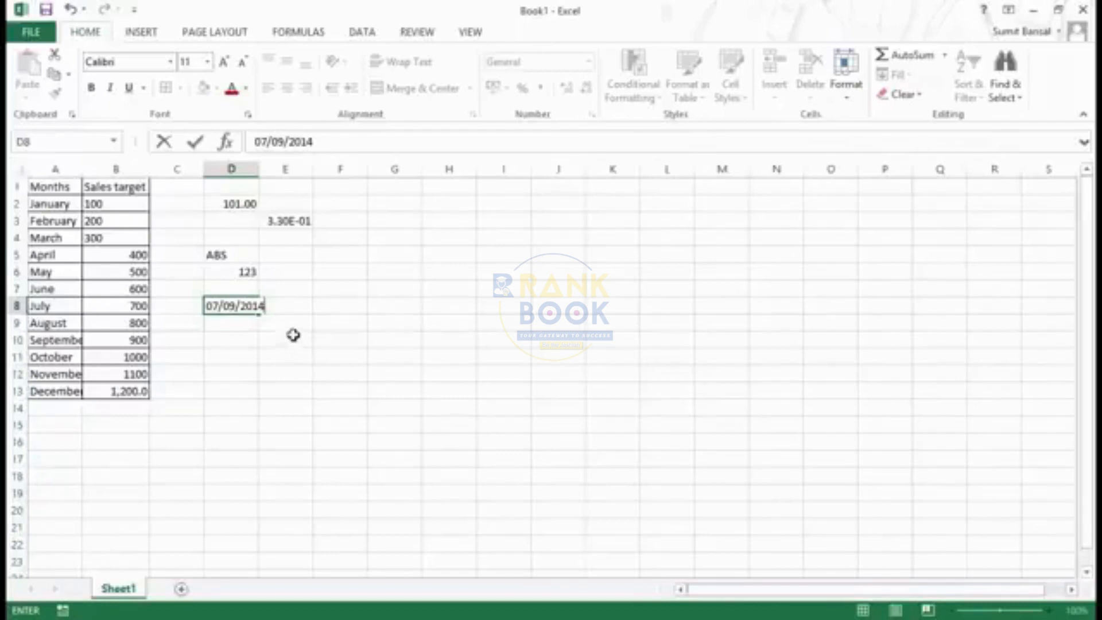
pyautogui.press('Return')
# Enter the date pattern mm/dd/yyyy in cell E8 beside the date and clear it again
pyautogui.press('Up')
pyautogui.press('Right')
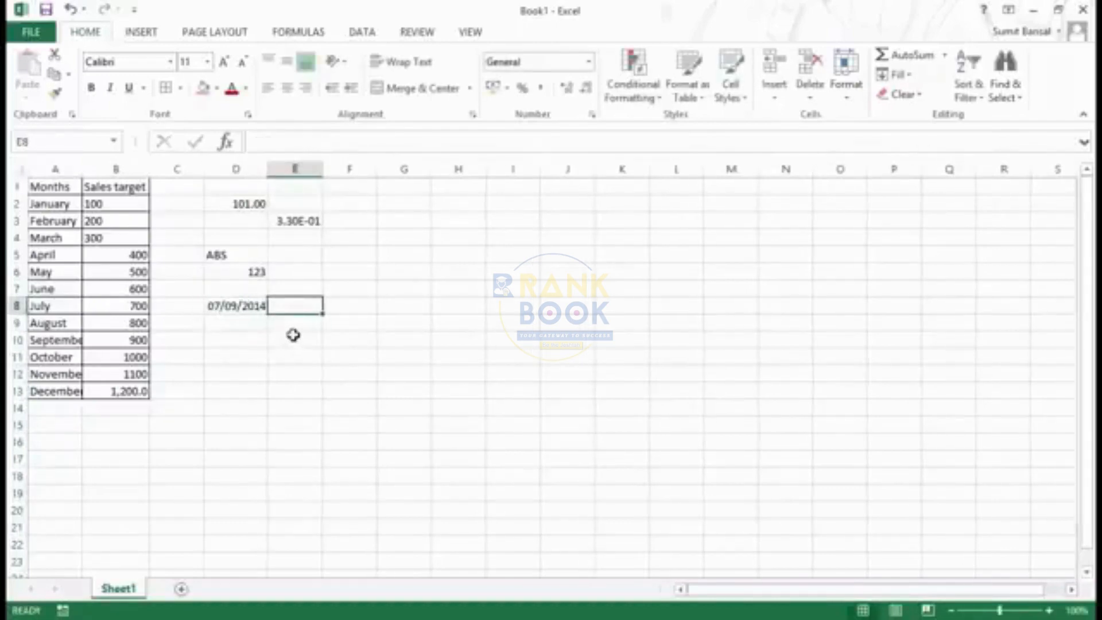
pyautogui.write('mm')
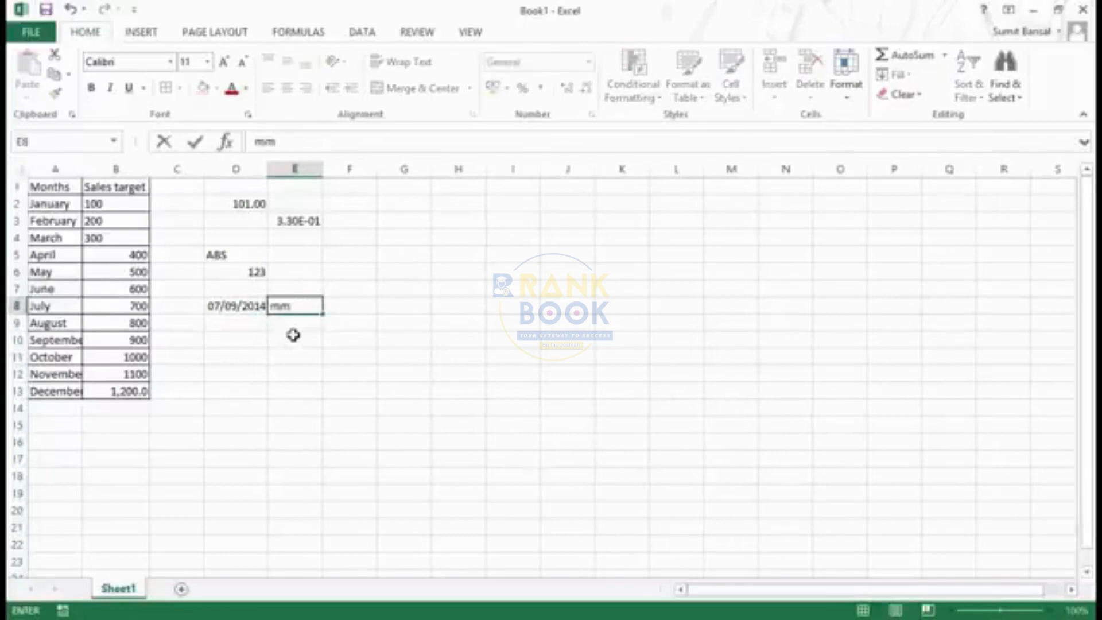
pyautogui.write('/dd/yyyy')
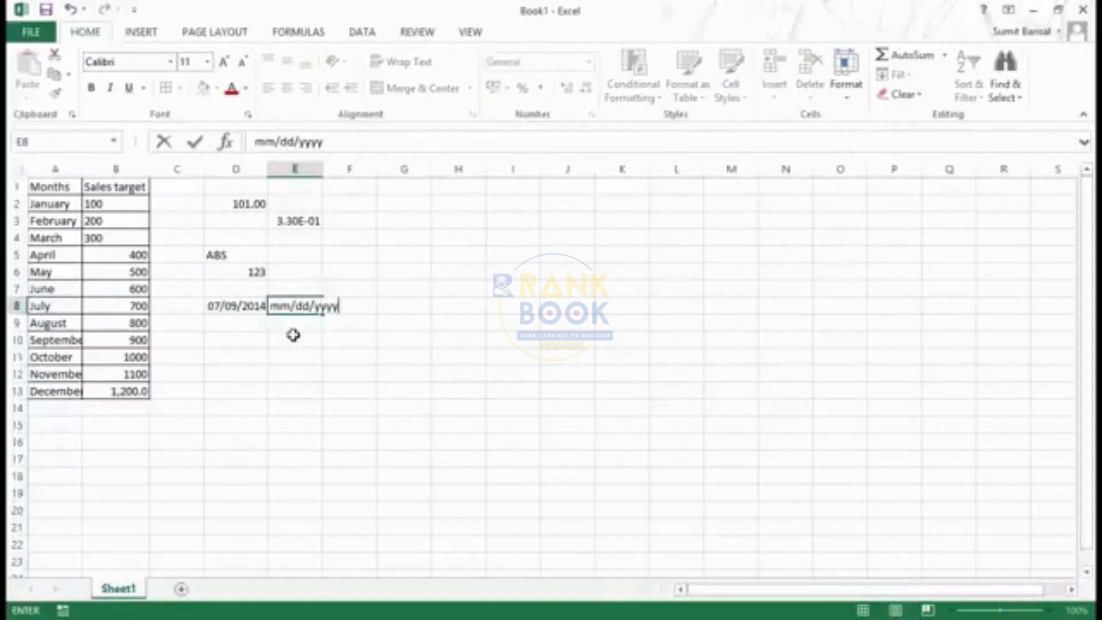
pyautogui.press('Return')
pyautogui.press('Up')
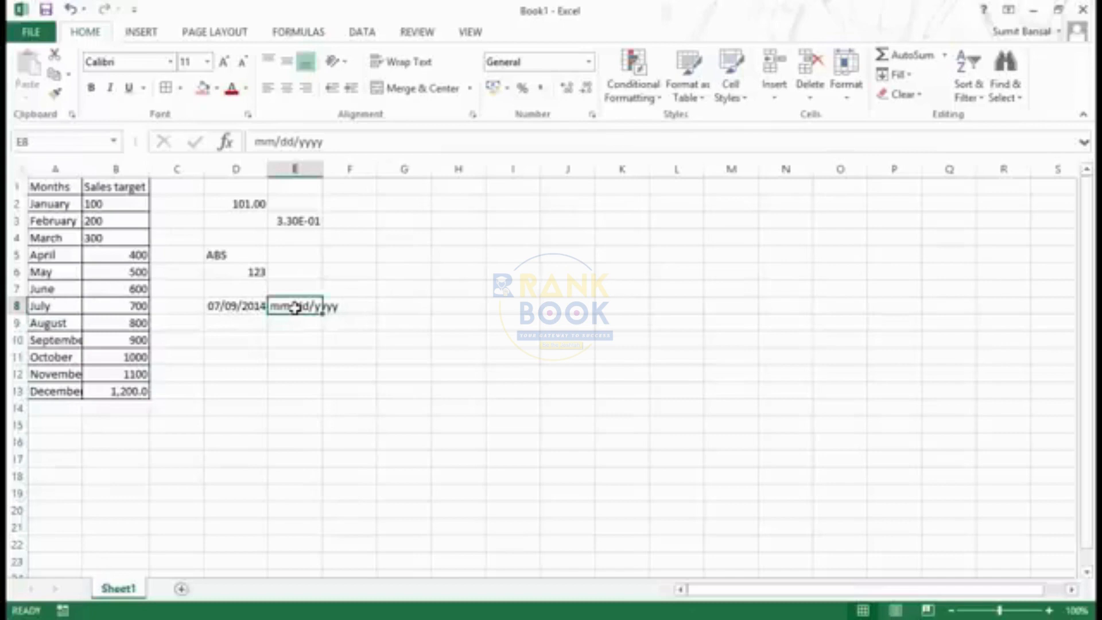
pyautogui.press('Delete')
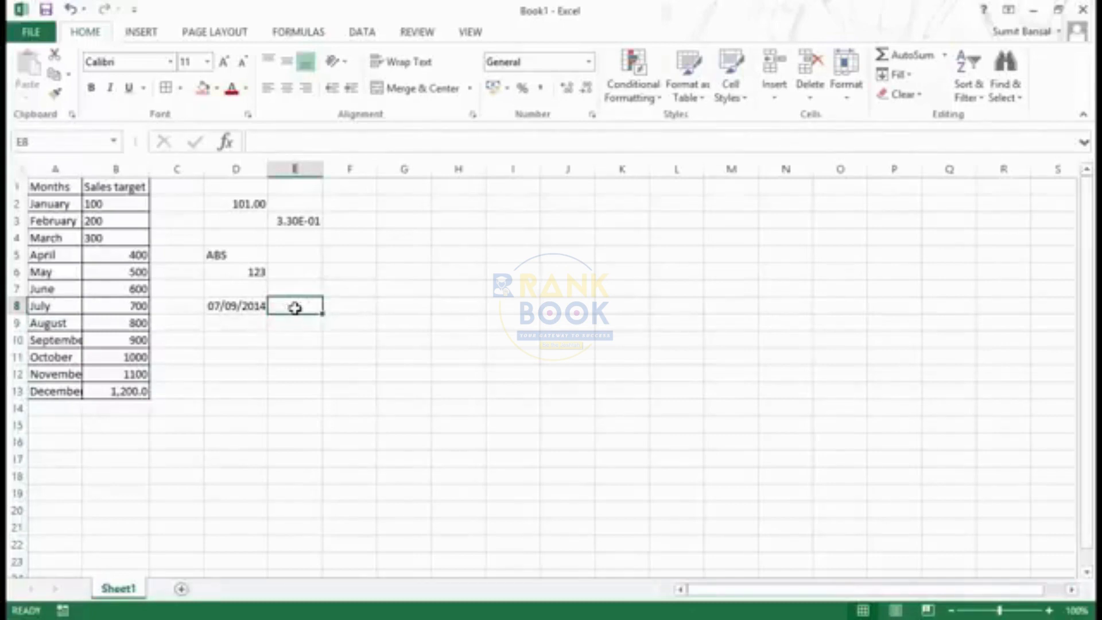
# Apply the Long Date format to the date in cell D8
pyautogui.press('Left')
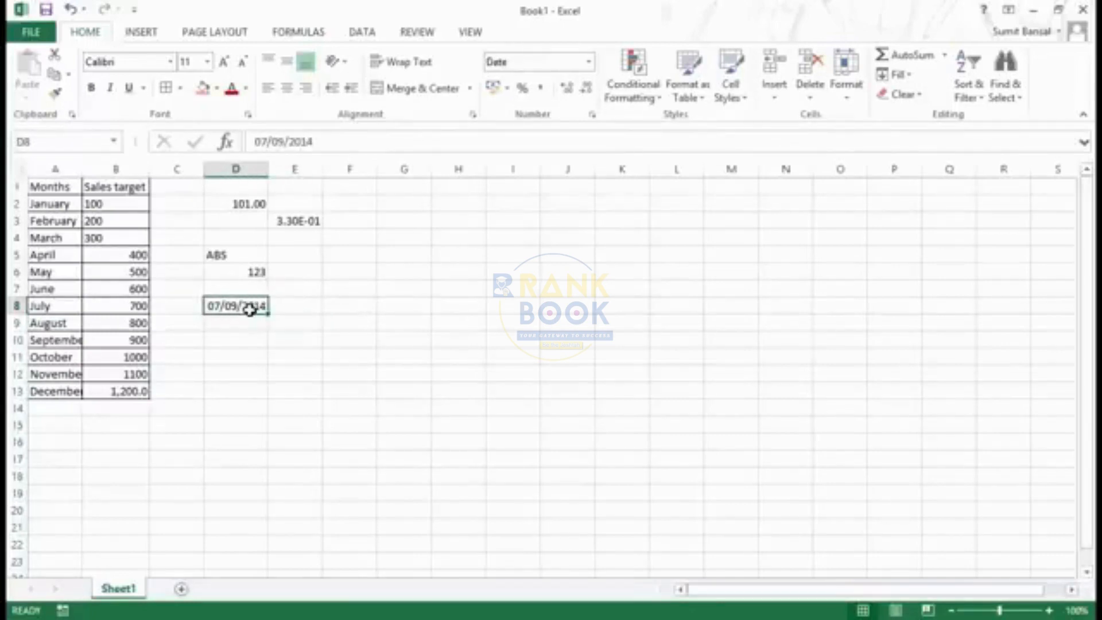
pyautogui.click(590, 62)
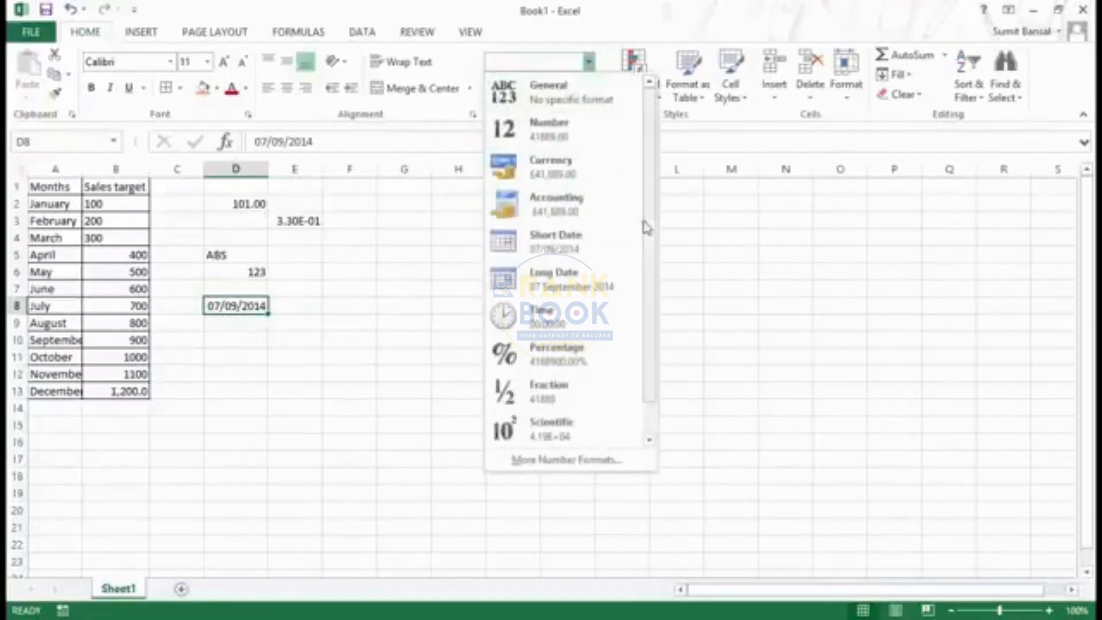
pyautogui.scroll(-1, 657, 244)
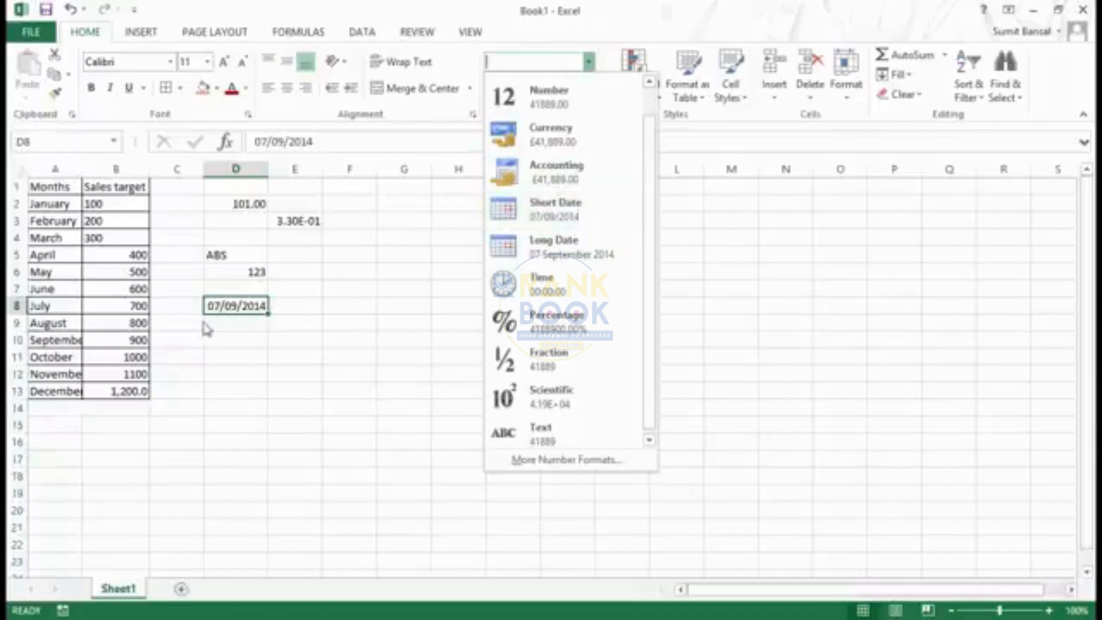
pyautogui.click(561, 263)
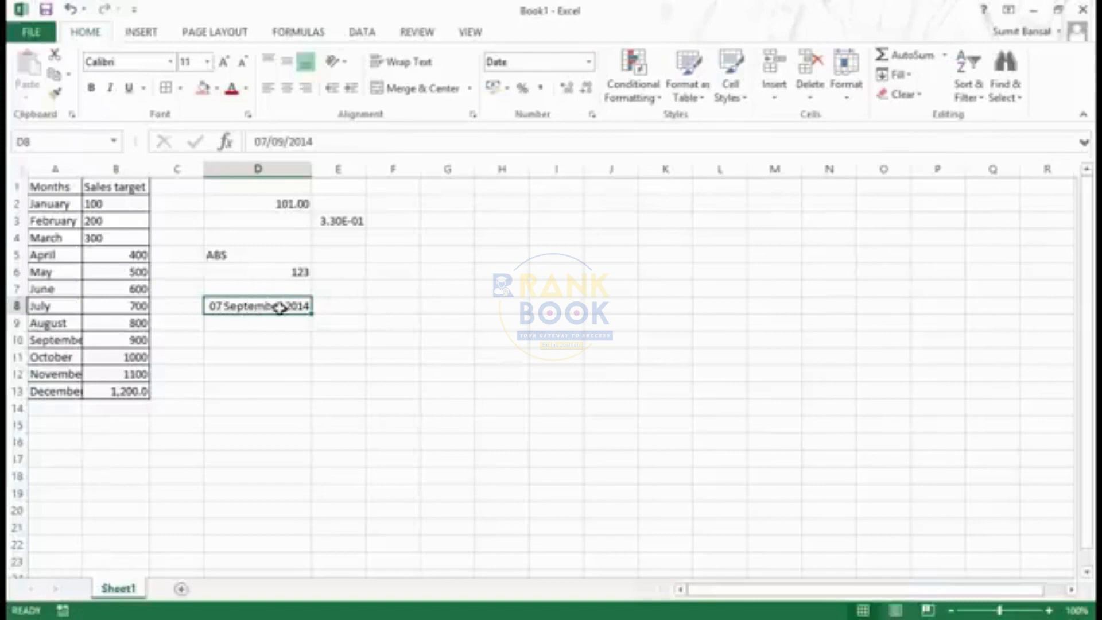
# Enter the formula =D8+1 in cell E8 to calculate the following day's date
pyautogui.click(354, 307)
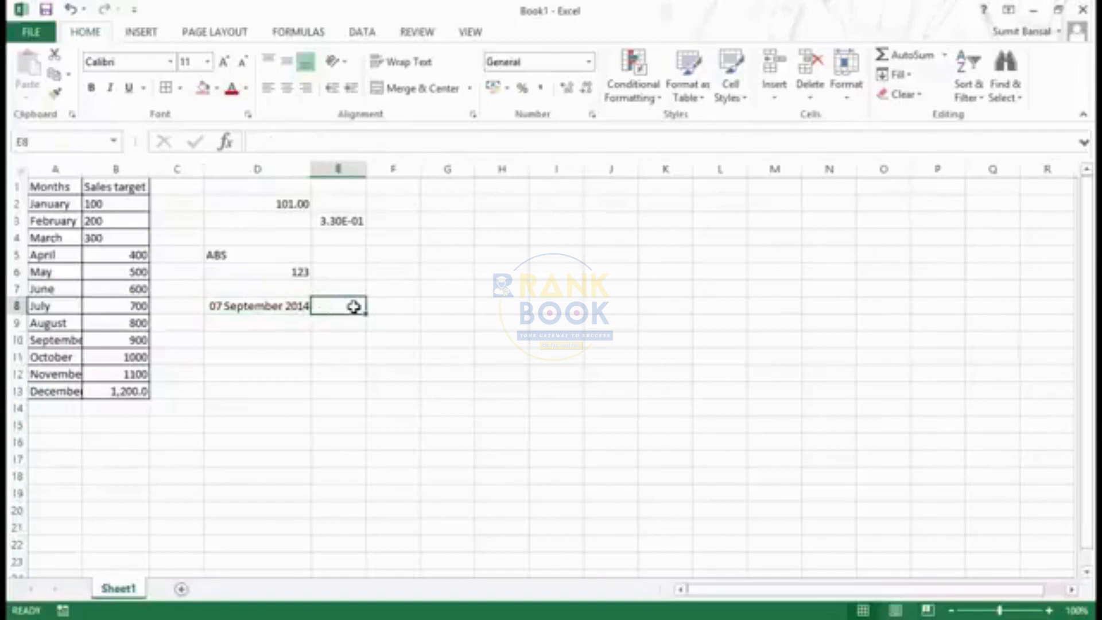
pyautogui.write('=')
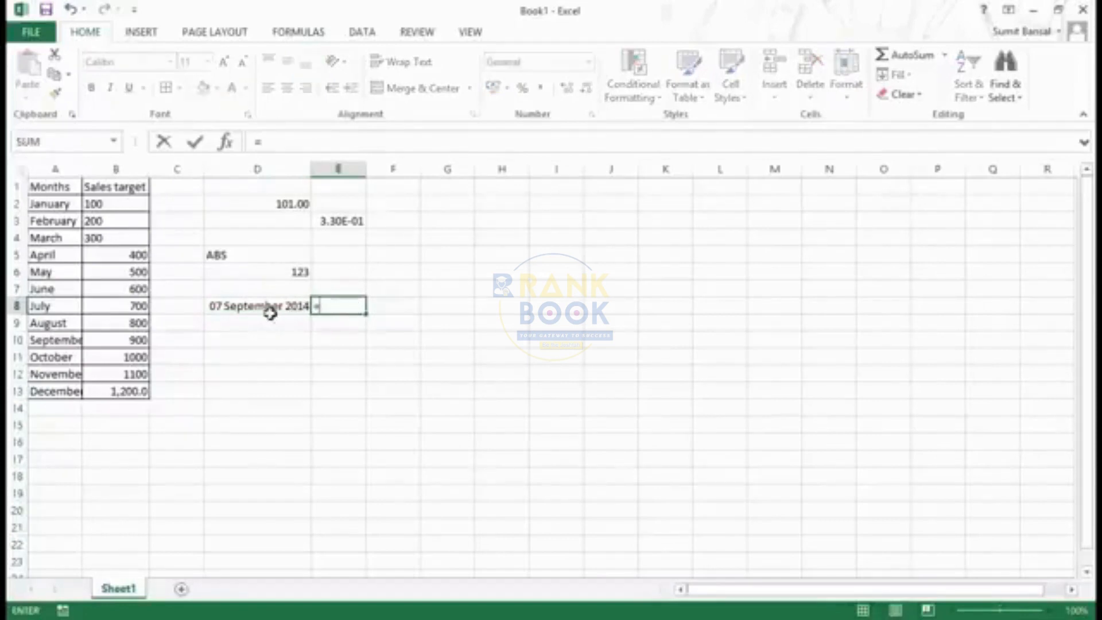
pyautogui.click(238, 308)
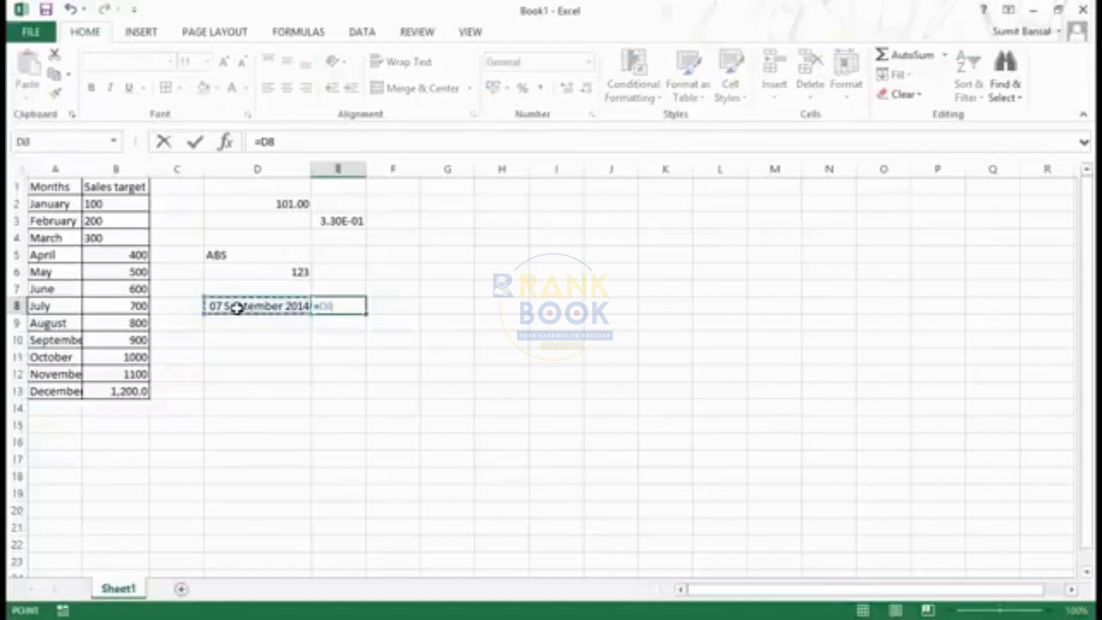
pyautogui.write('+1')
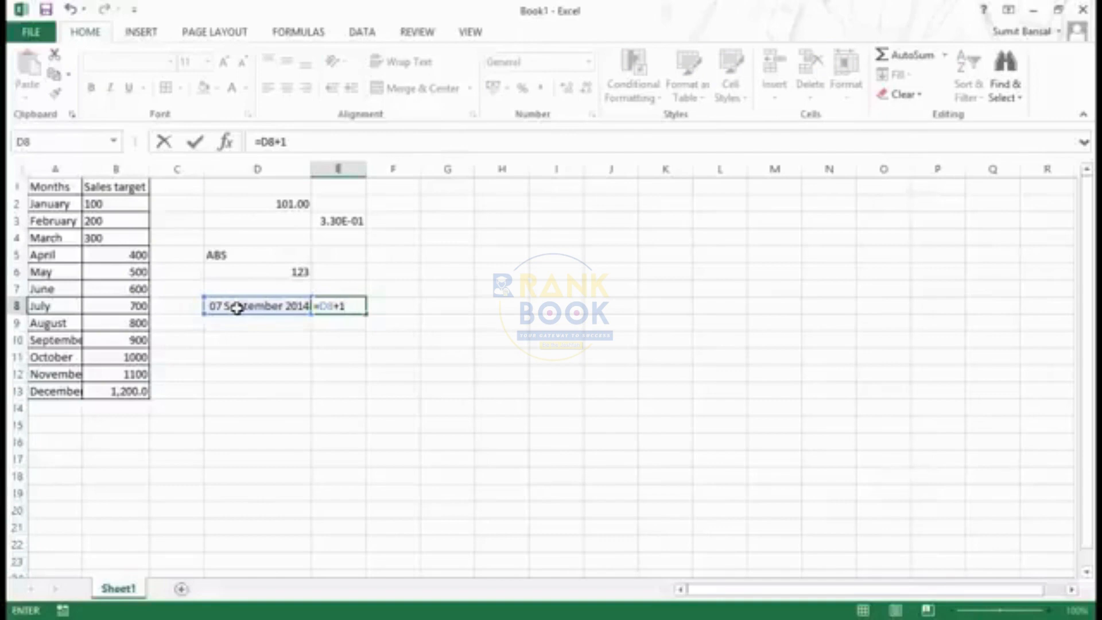
pyautogui.press('Return')
pyautogui.press('Up')
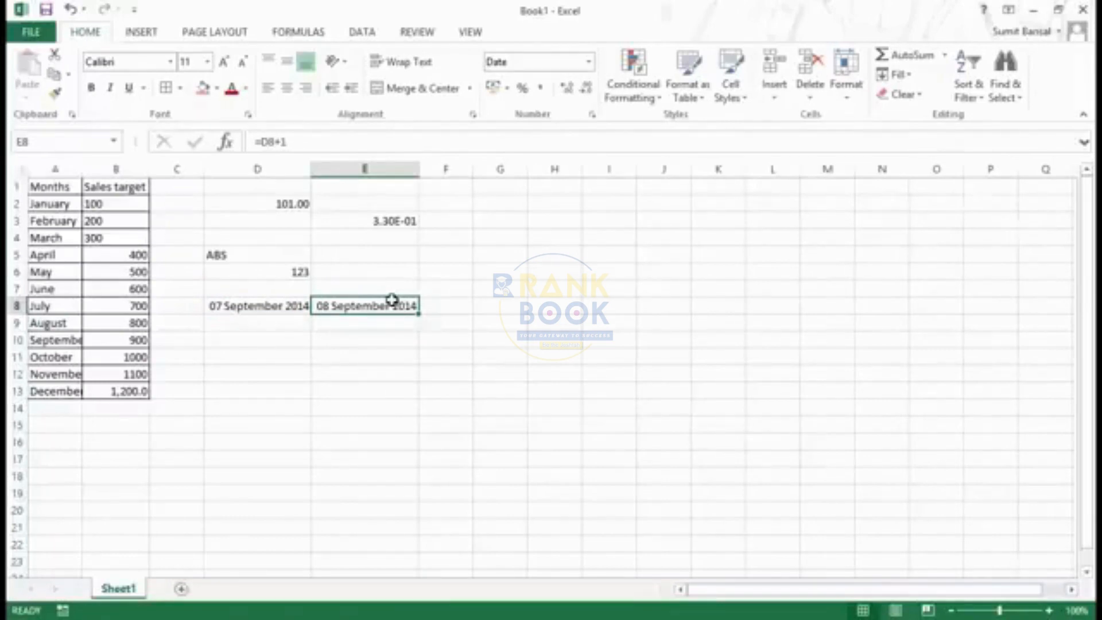
# Change the format of the date in D8 to Short Date and then to Time
pyautogui.click(290, 310)
pyautogui.click(589, 61)
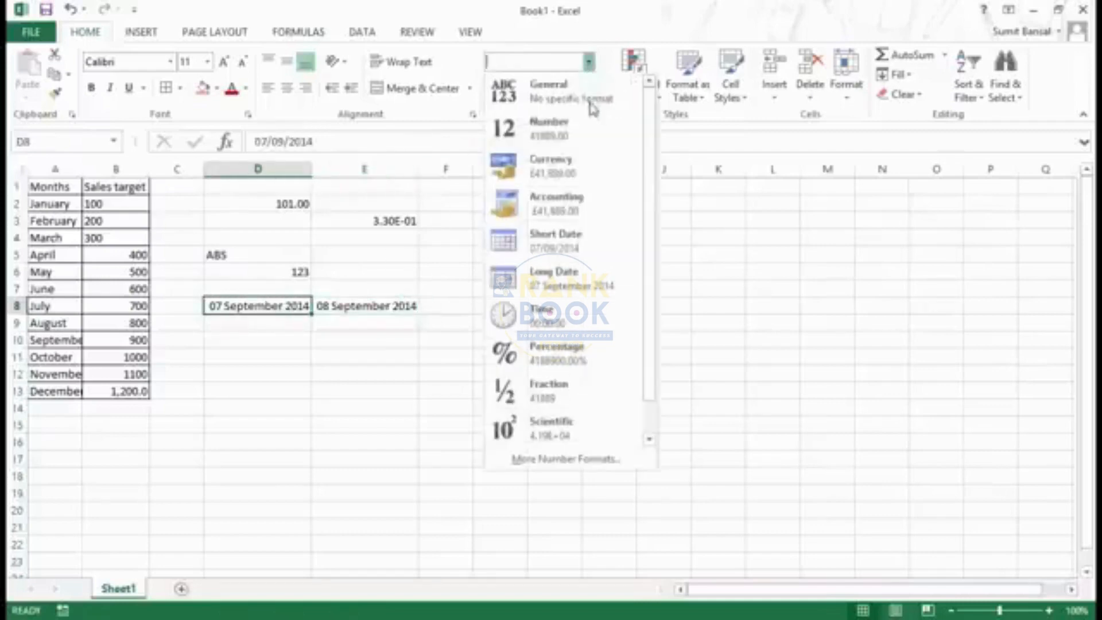
pyautogui.click(578, 256)
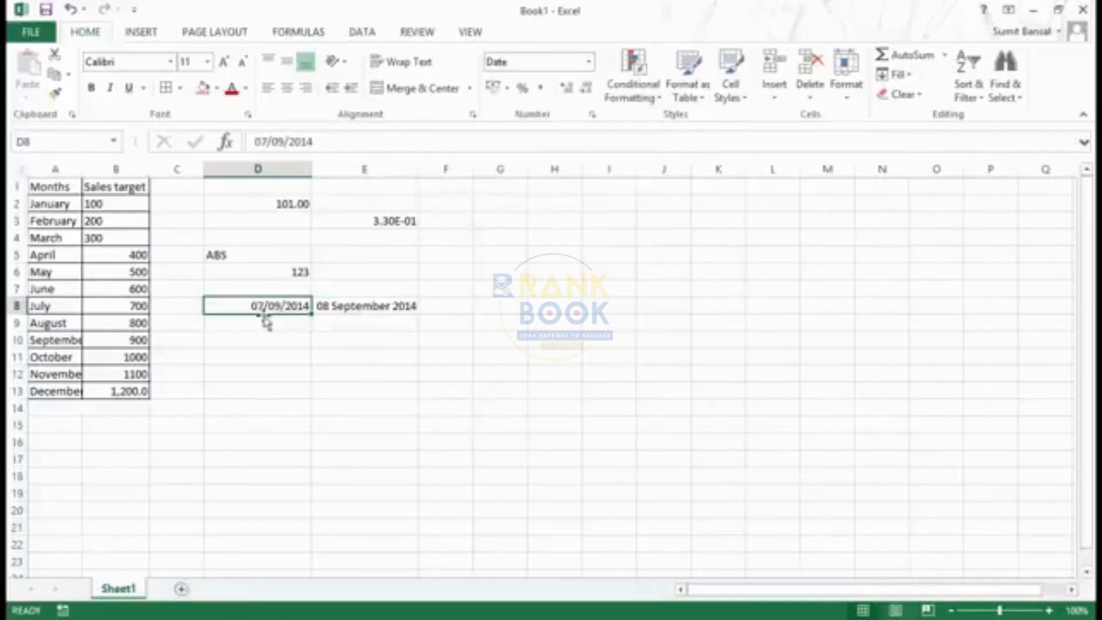
pyautogui.click(589, 61)
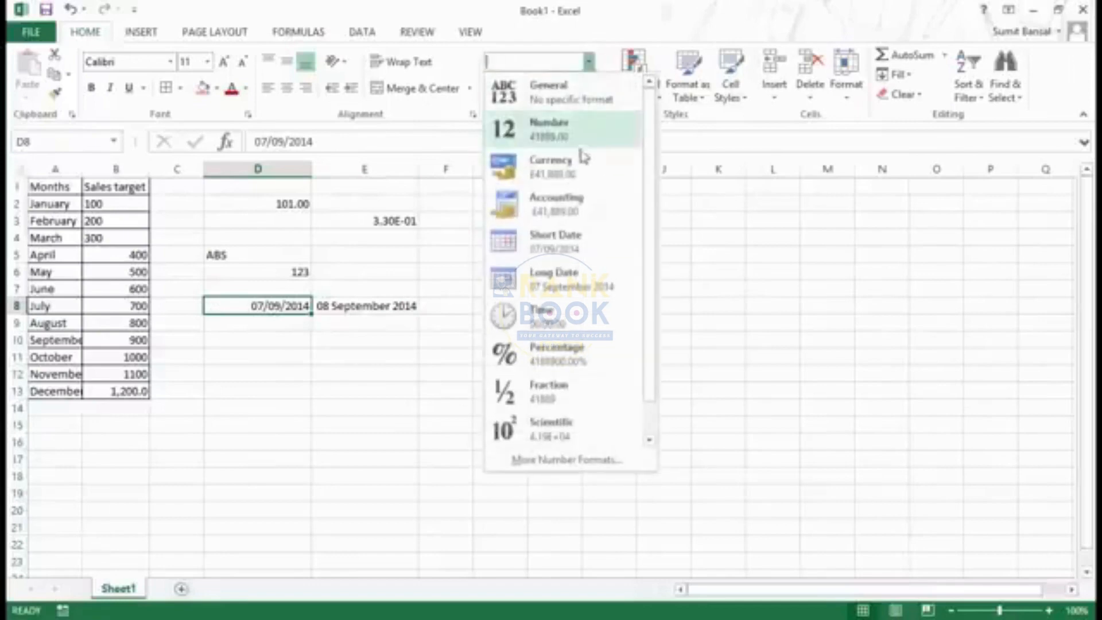
pyautogui.click(574, 322)
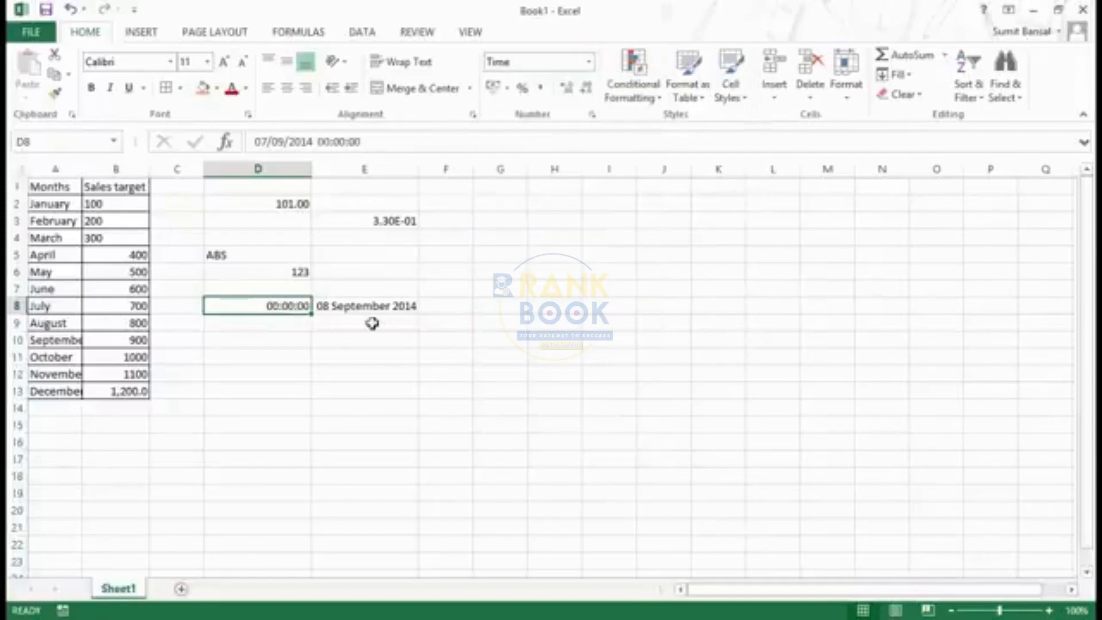
# Edit the time portion of the value in D8 to 09:53:00 AM
pyautogui.doubleClick(299, 309)
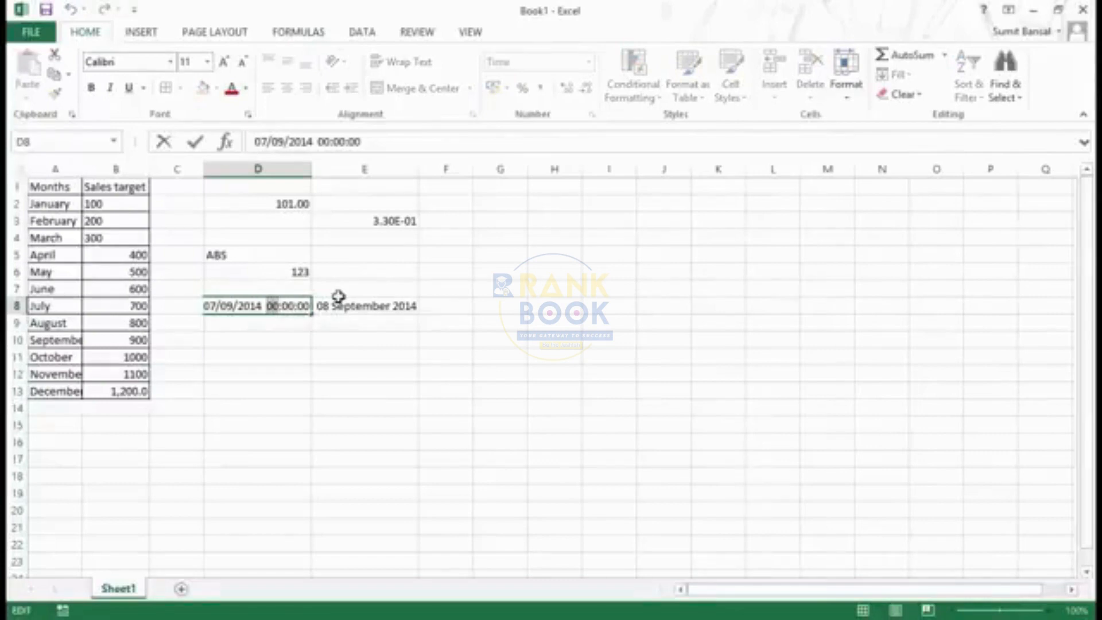
pyautogui.write('09:53')
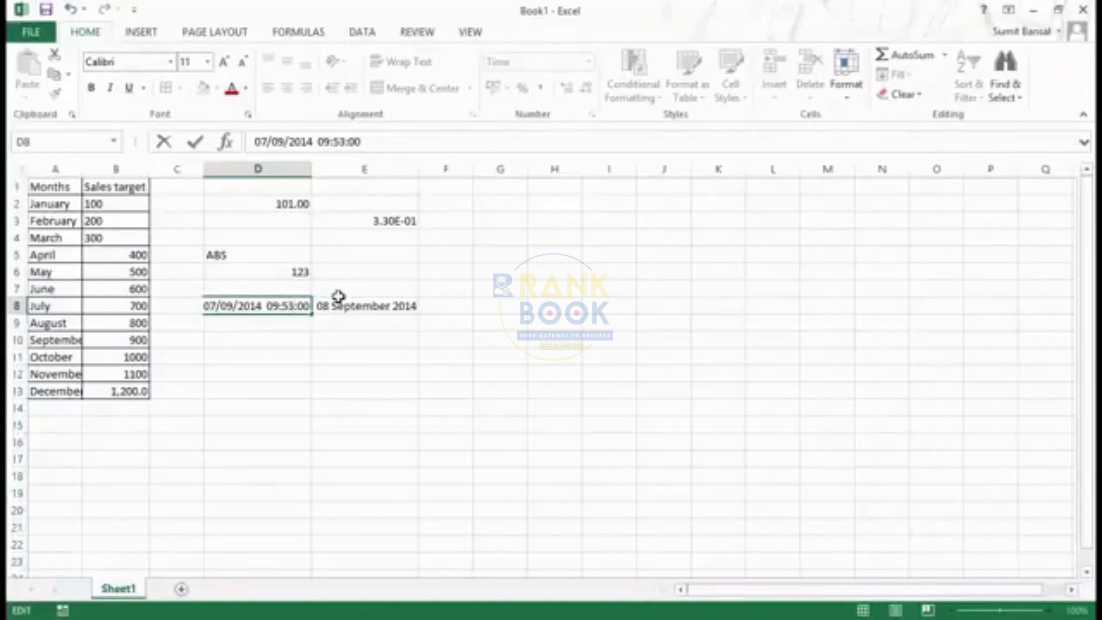
pyautogui.write('AM')
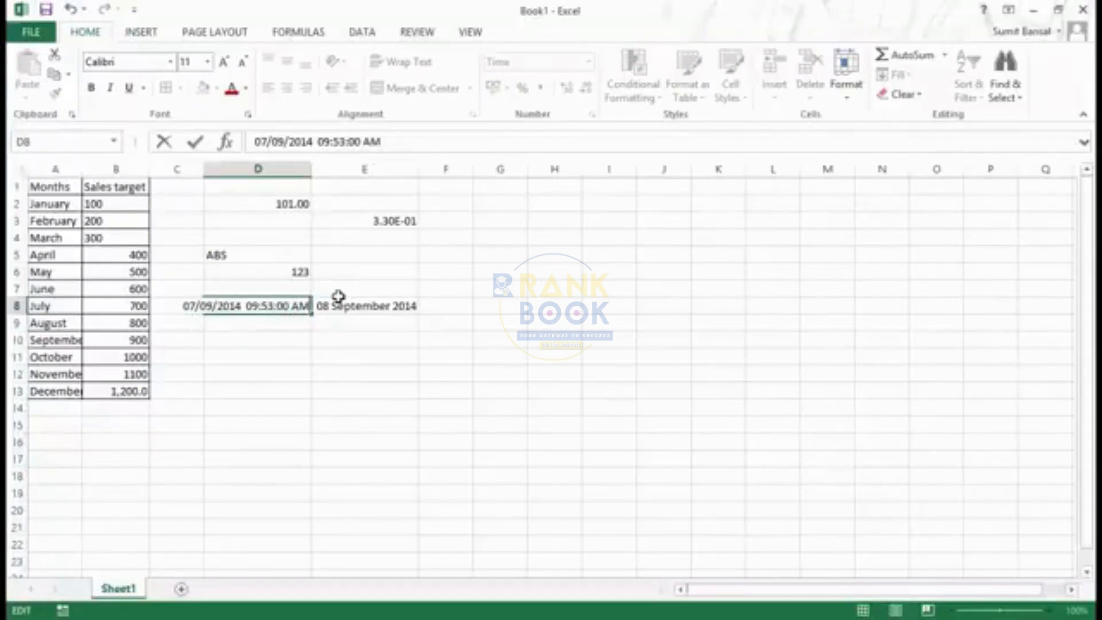
pyautogui.press('Return')
# Switch the format of D8 to Long Date and back to Time to compare the displays
pyautogui.press('Up')
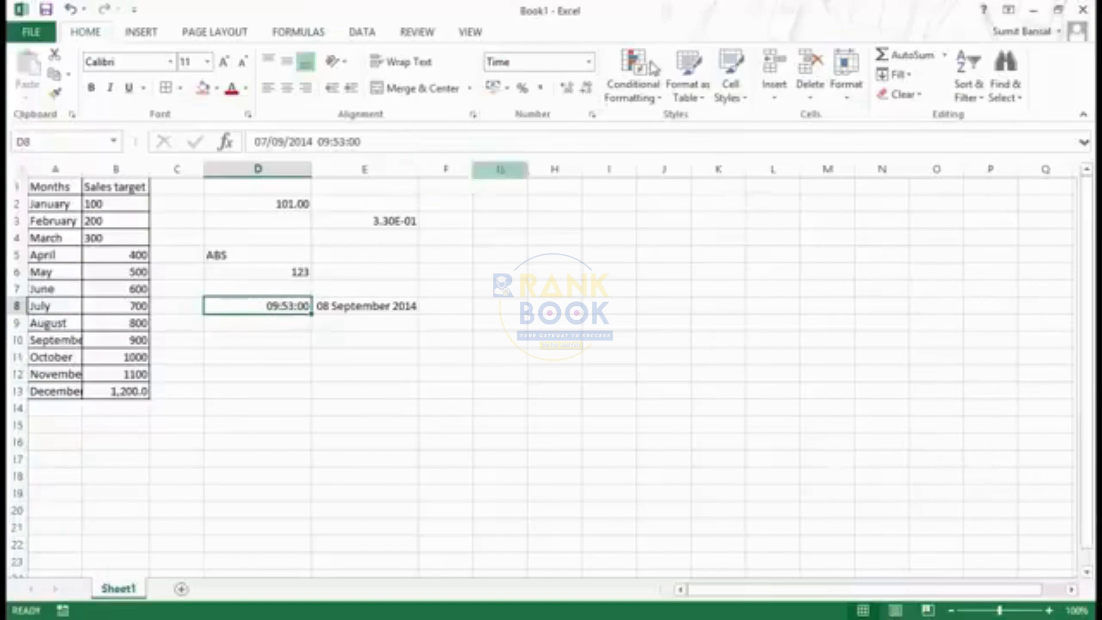
pyautogui.click(589, 62)
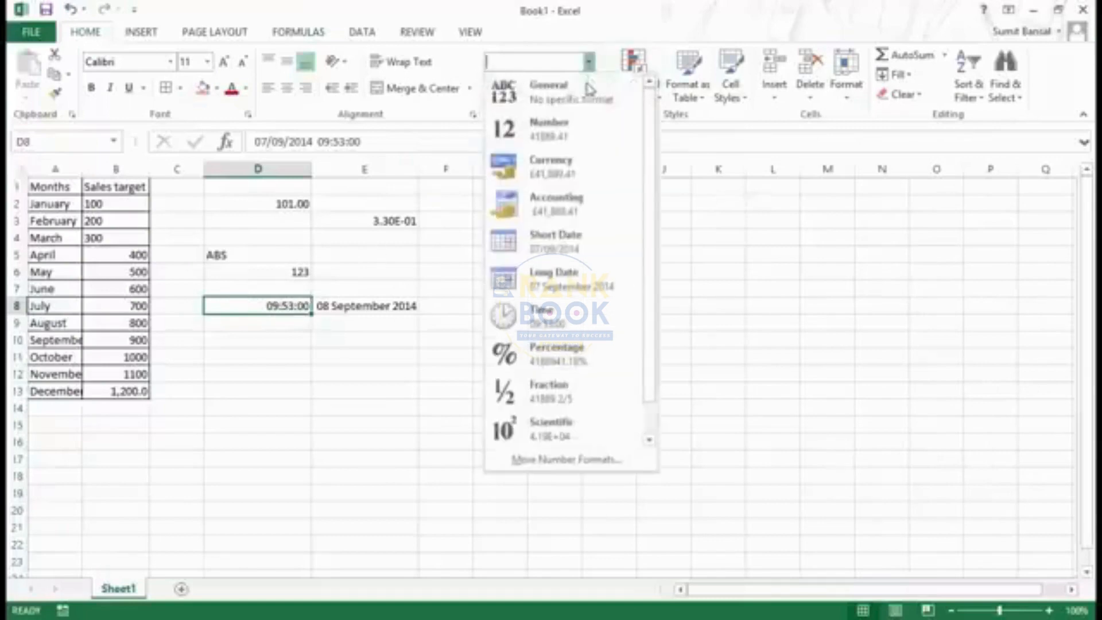
pyautogui.click(568, 285)
pyautogui.click(590, 61)
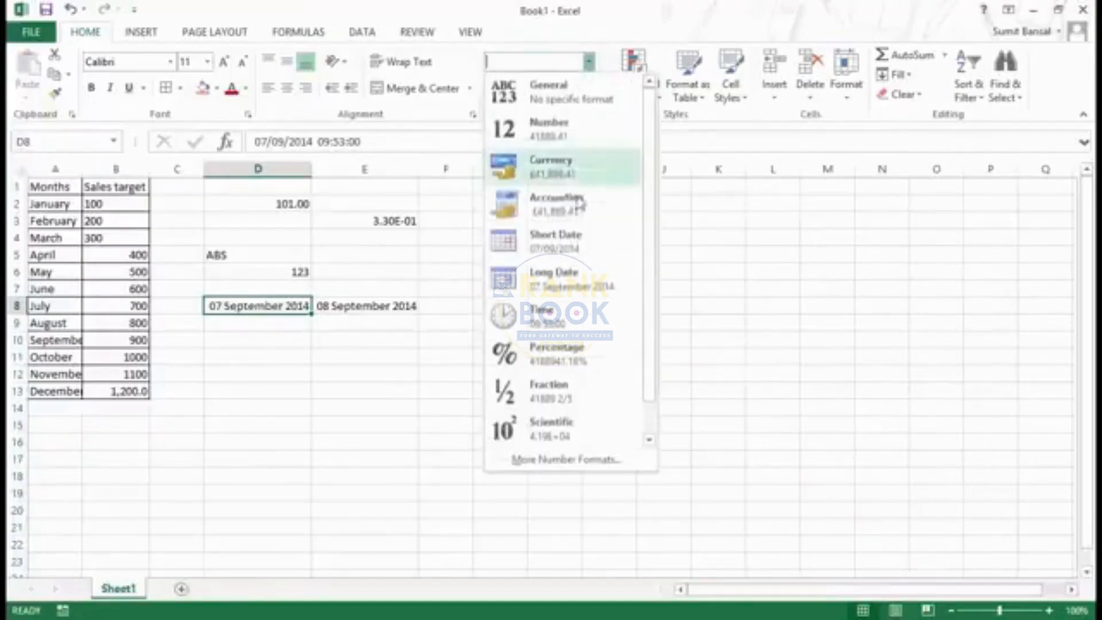
pyautogui.click(557, 324)
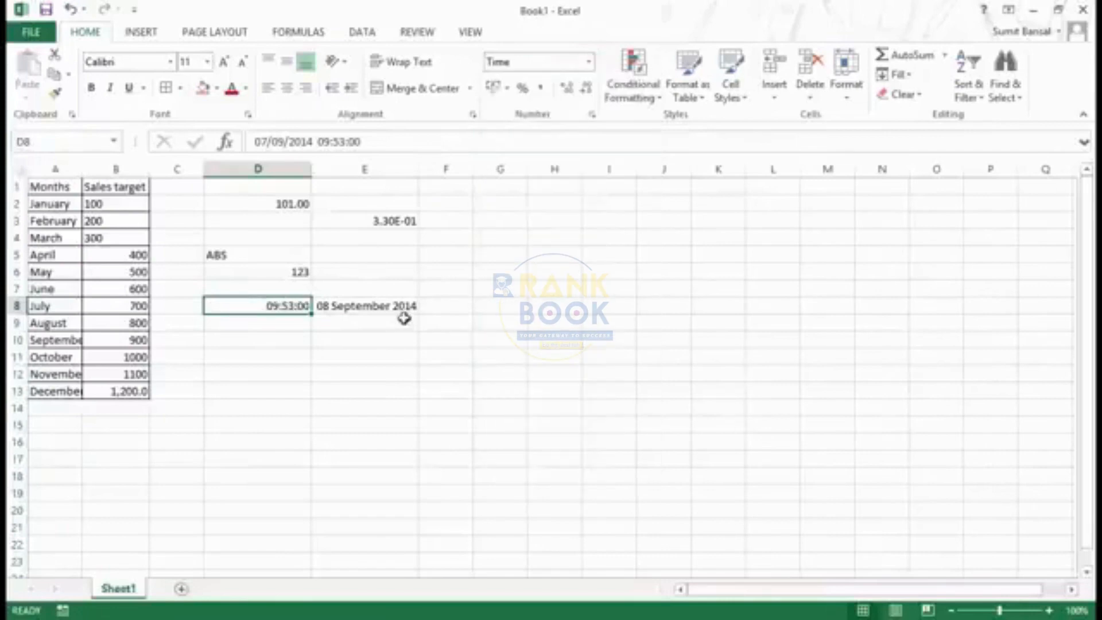